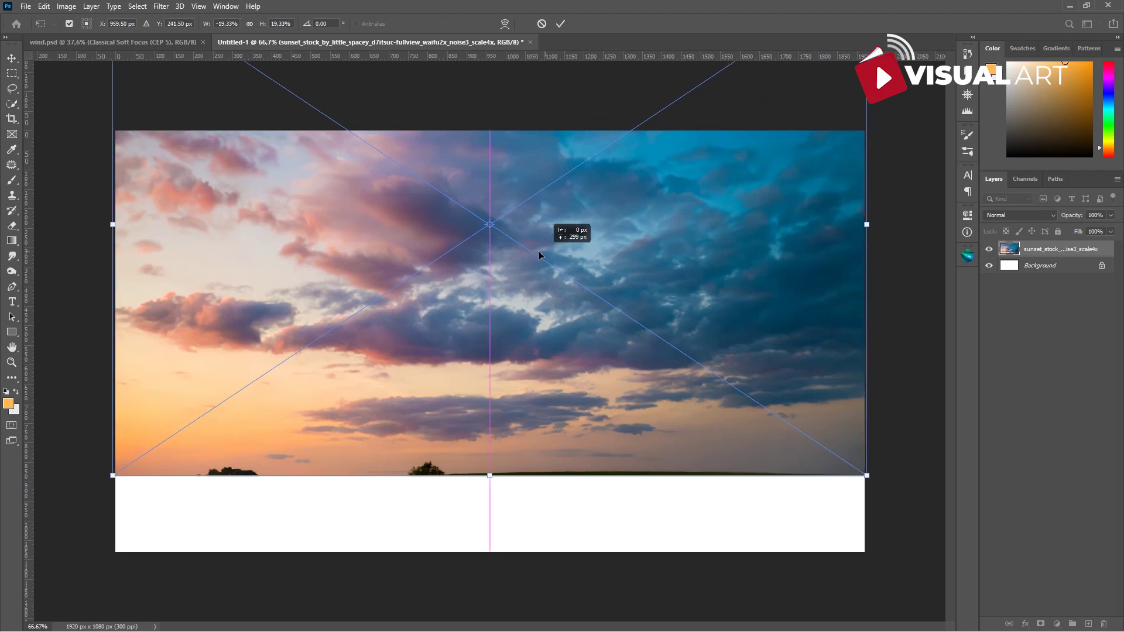
Step: Commit the sunset sky placement, then place the purple_dusk premade background above it, enlarged to fill the canvas
key("Return")
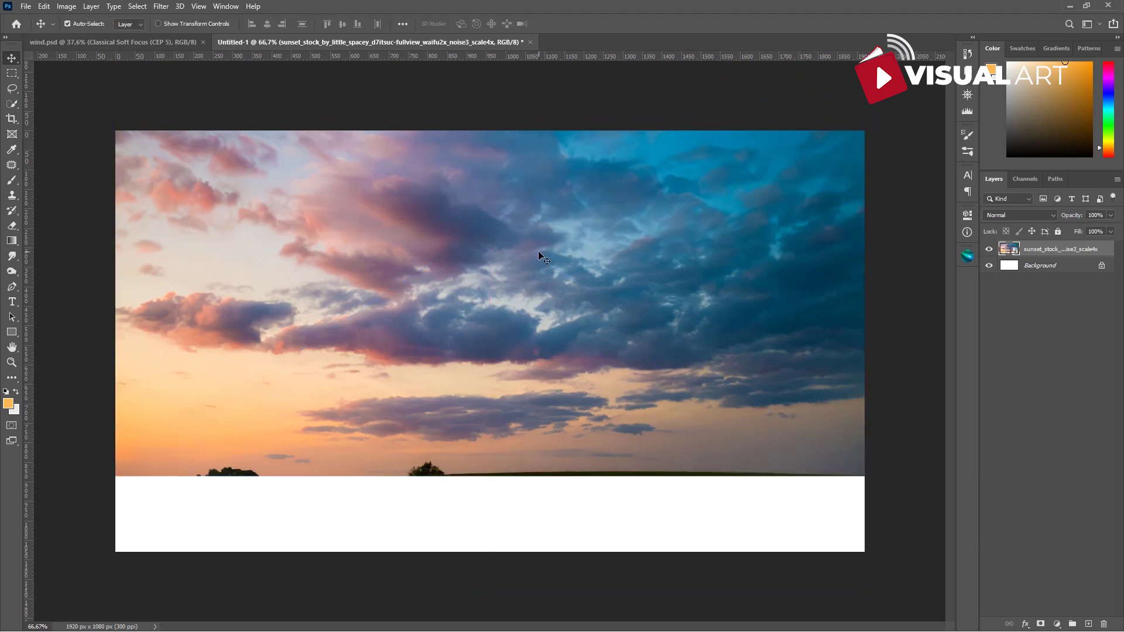
left_click(531, 622)
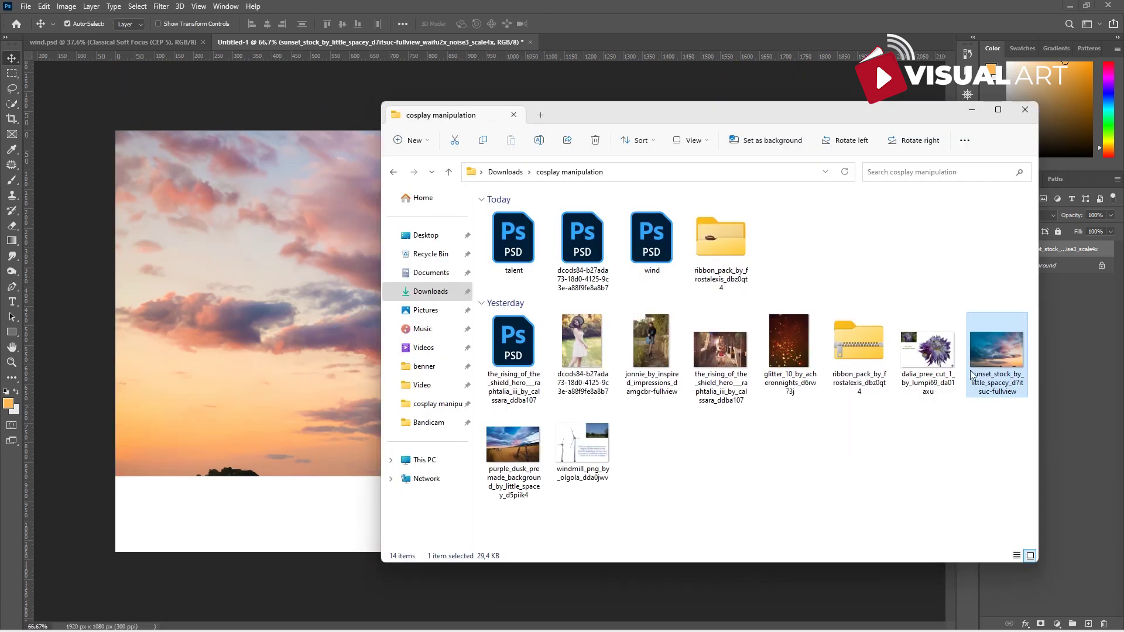
left_click_drag(521, 443, 302, 433)
left_click_drag(805, 551, 880, 600)
left_click_drag(741, 488, 744, 451)
key("Return")
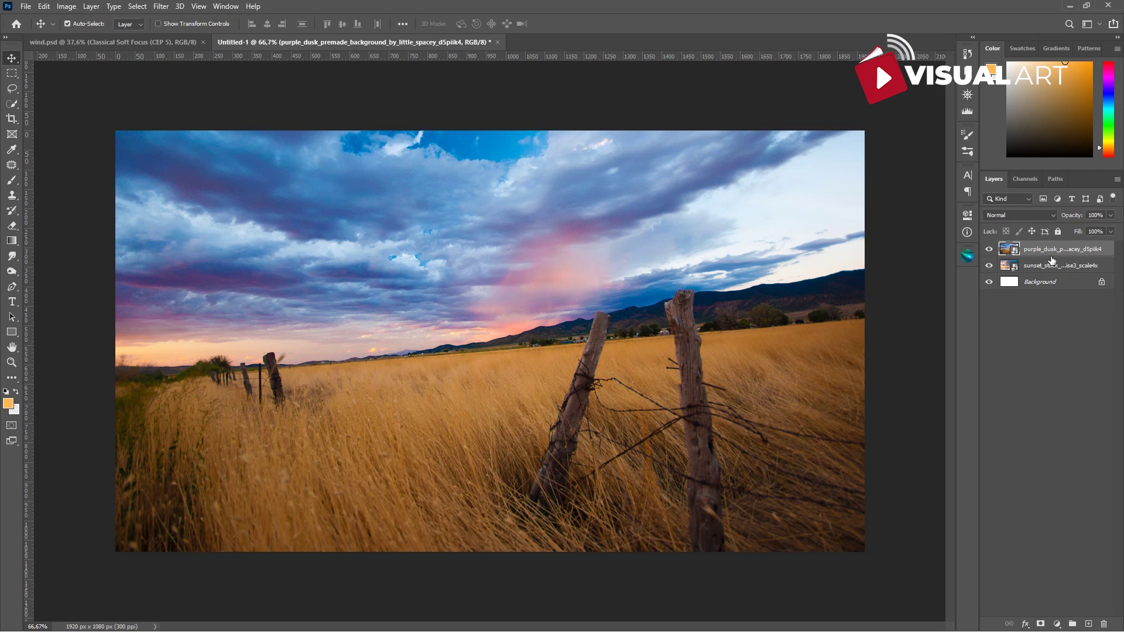
Step: Quick-select the wheat field, fence posts and hills, and mask out the purple dusk photo's own sky
left_click(12, 104)
mouse_move(146, 397)
left_mouse_down()
mouse_move(387, 426)
mouse_move(616, 430)
left_mouse_up()
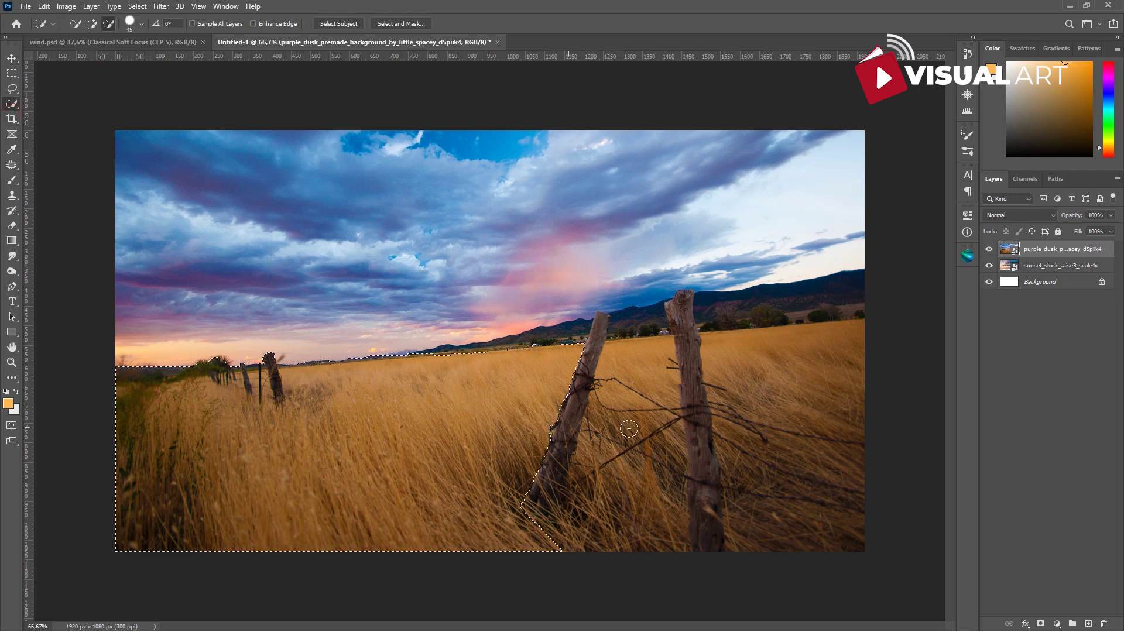
left_click(412, 383)
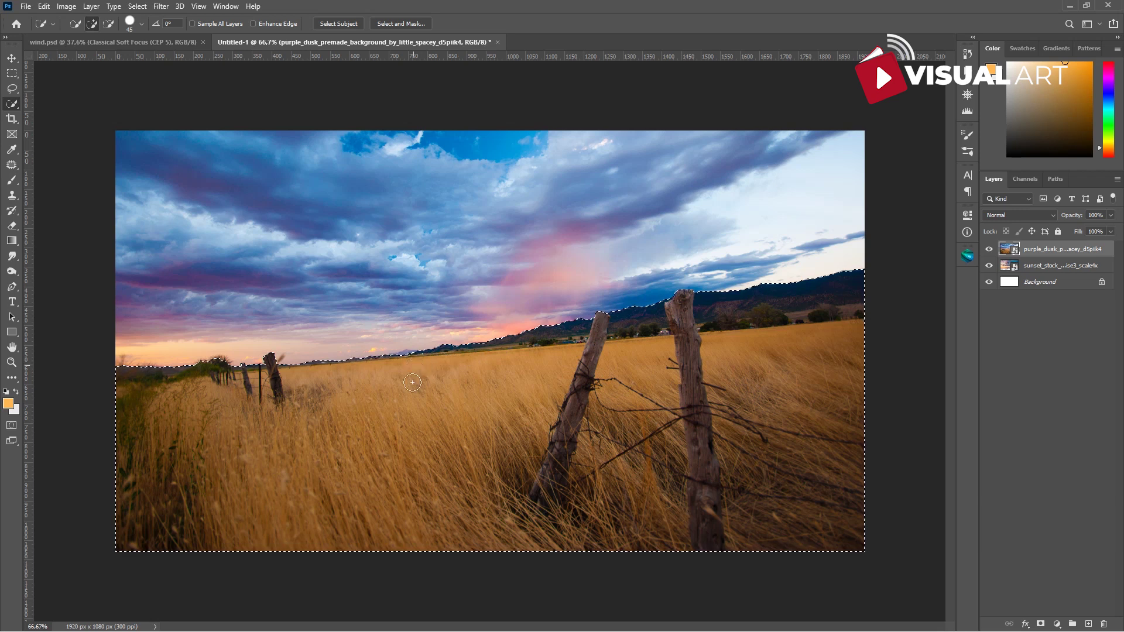
left_click(1040, 626, "alt")
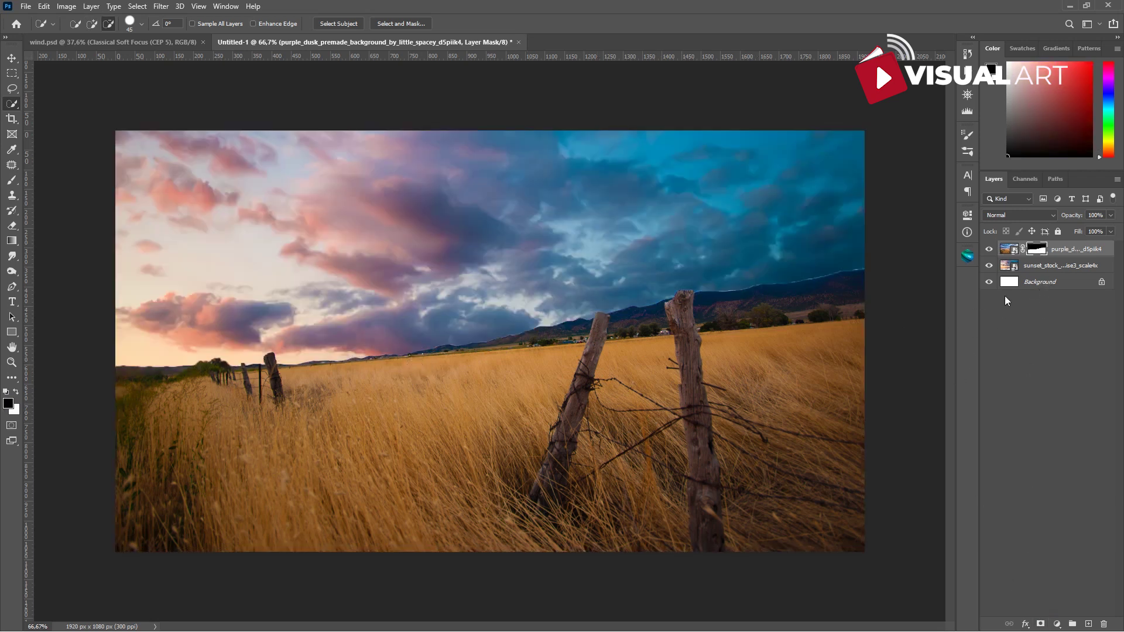
Step: Rasterize the purple dusk layer and apply its layer mask
right_click(1035, 251)
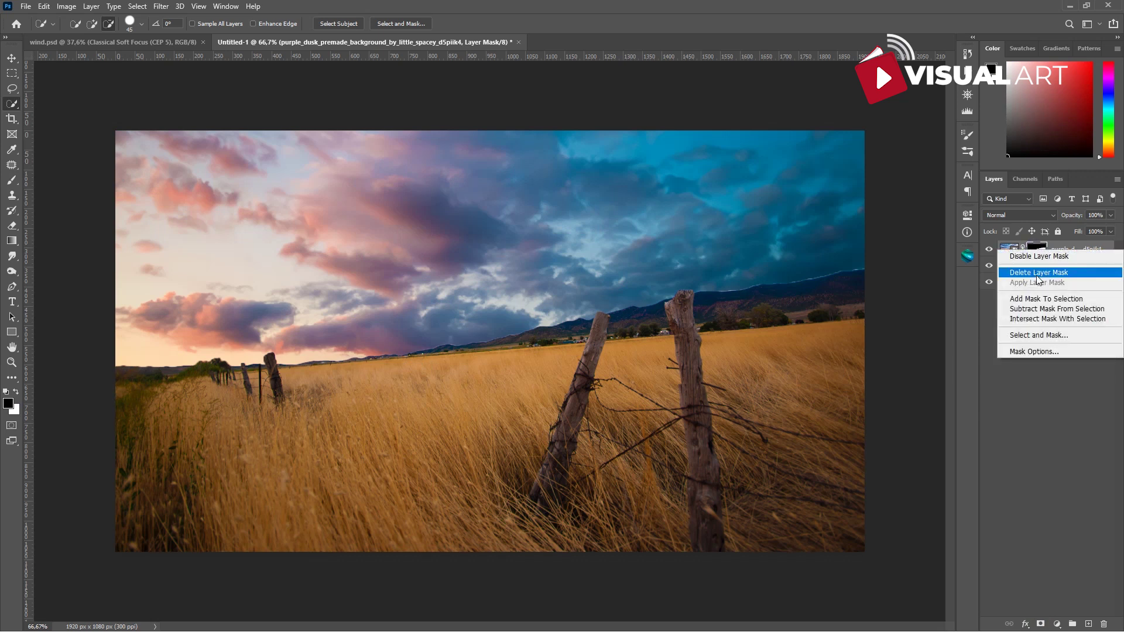
right_click(1066, 246)
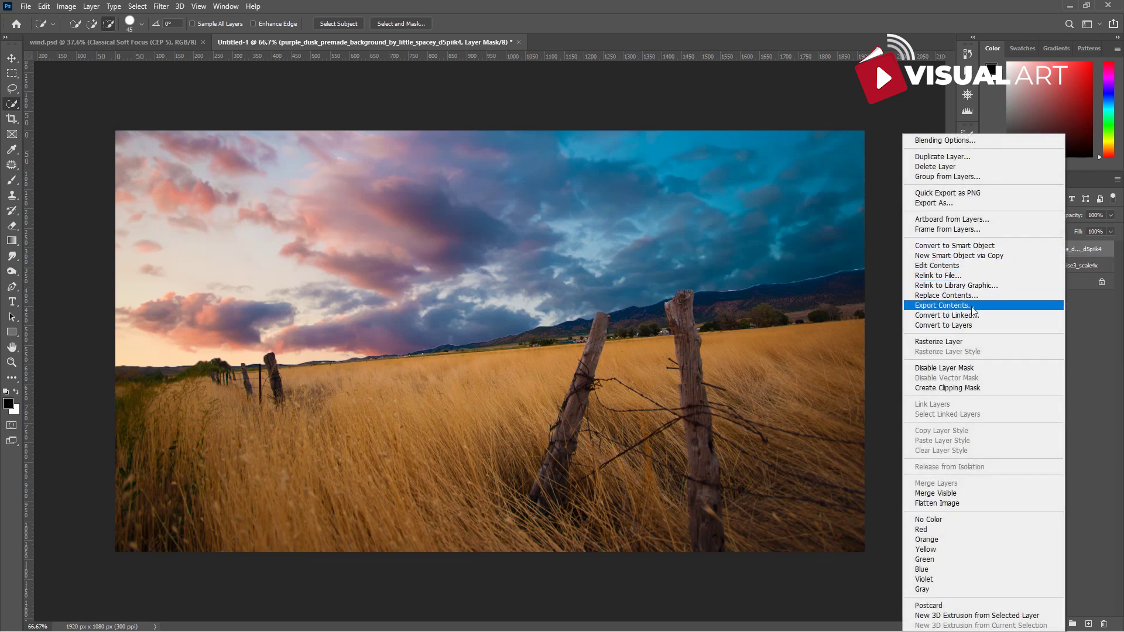
left_click(958, 341)
right_click(1037, 250)
left_click(1035, 281)
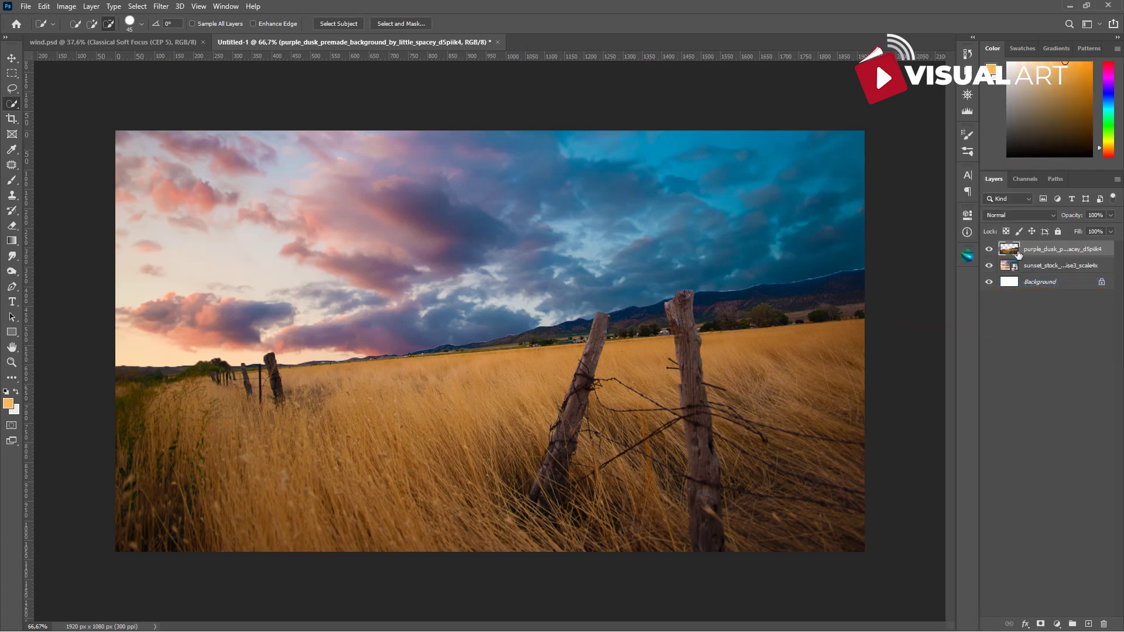
Step: Refine the field cutout in Select and Mask with colors decontaminated at 100%, output to a new masked layer, and delete the original field layer
left_click(1019, 252, "ctrl")
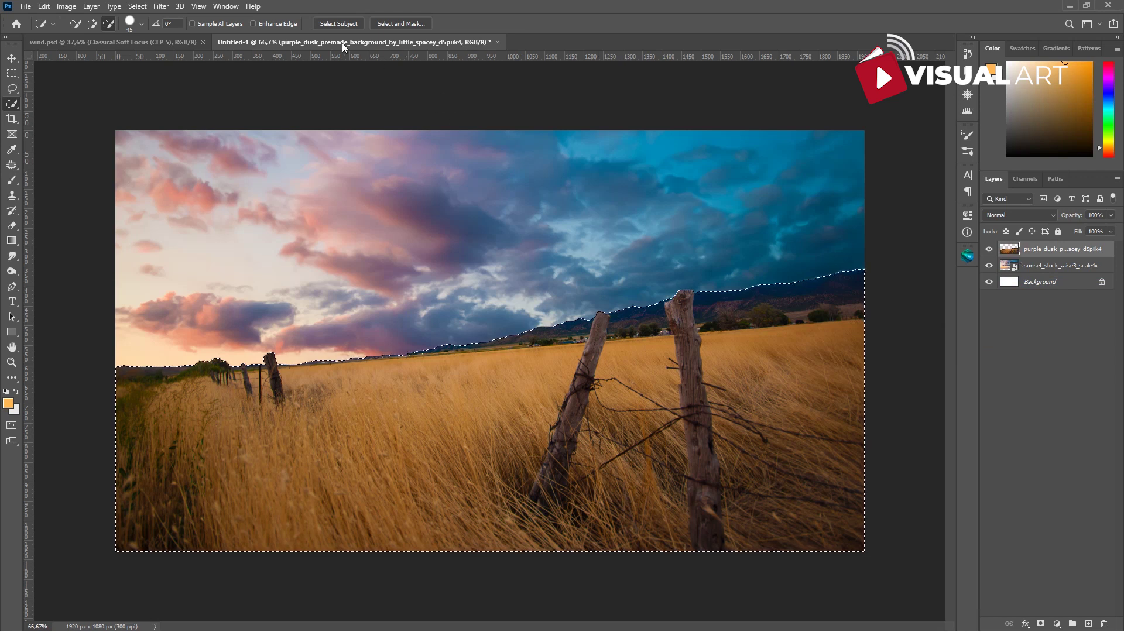
left_click(401, 24)
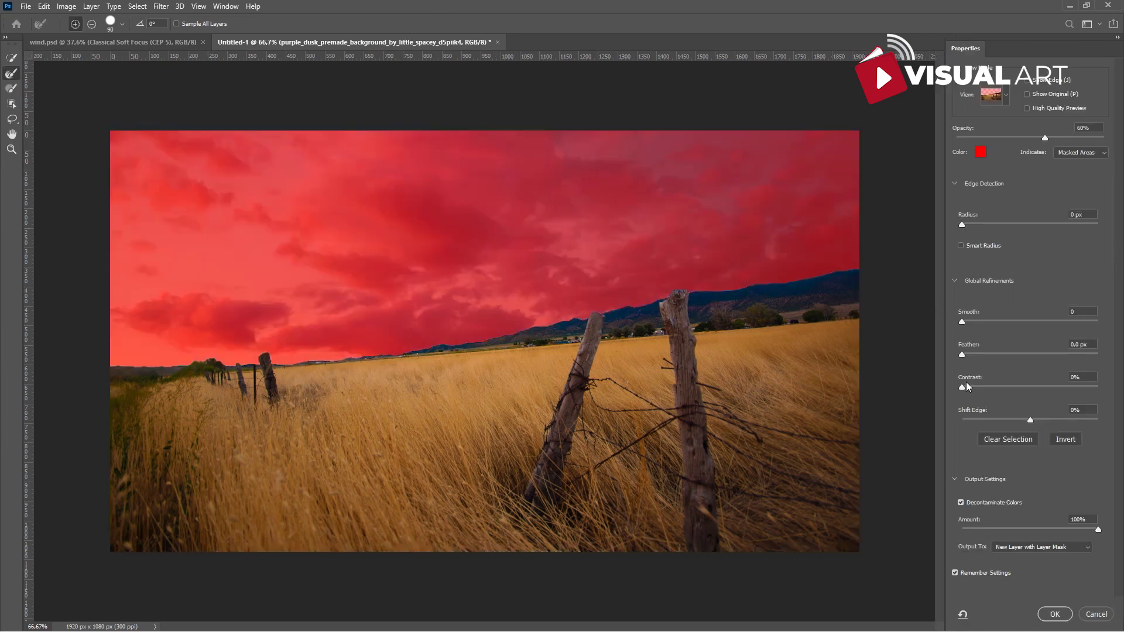
left_click(1054, 615)
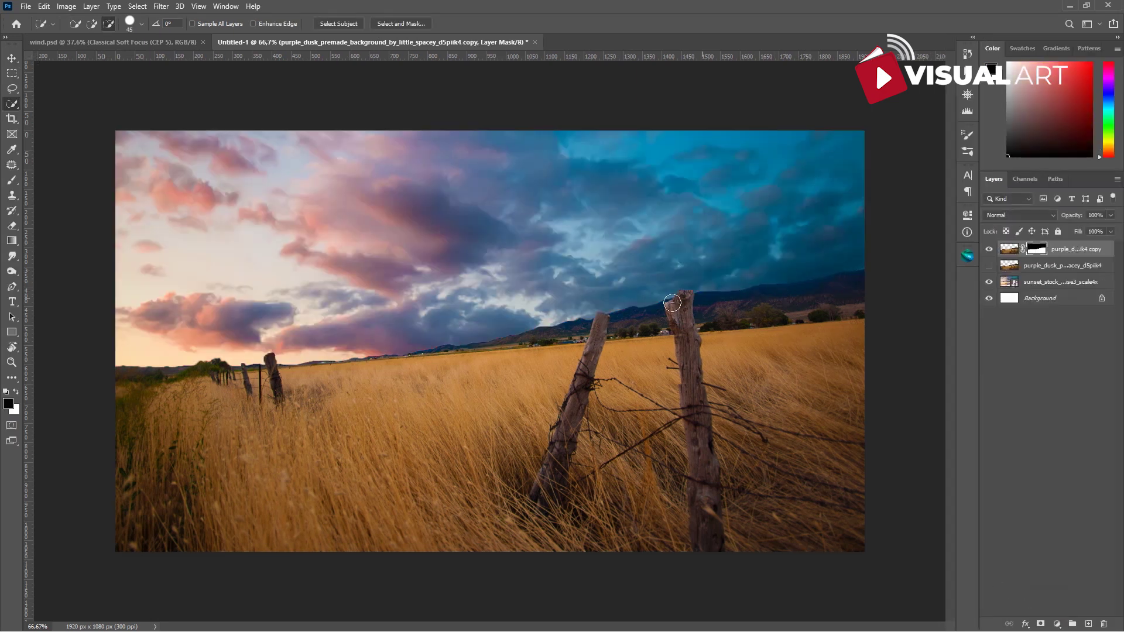
left_click(1022, 267)
key("Delete")
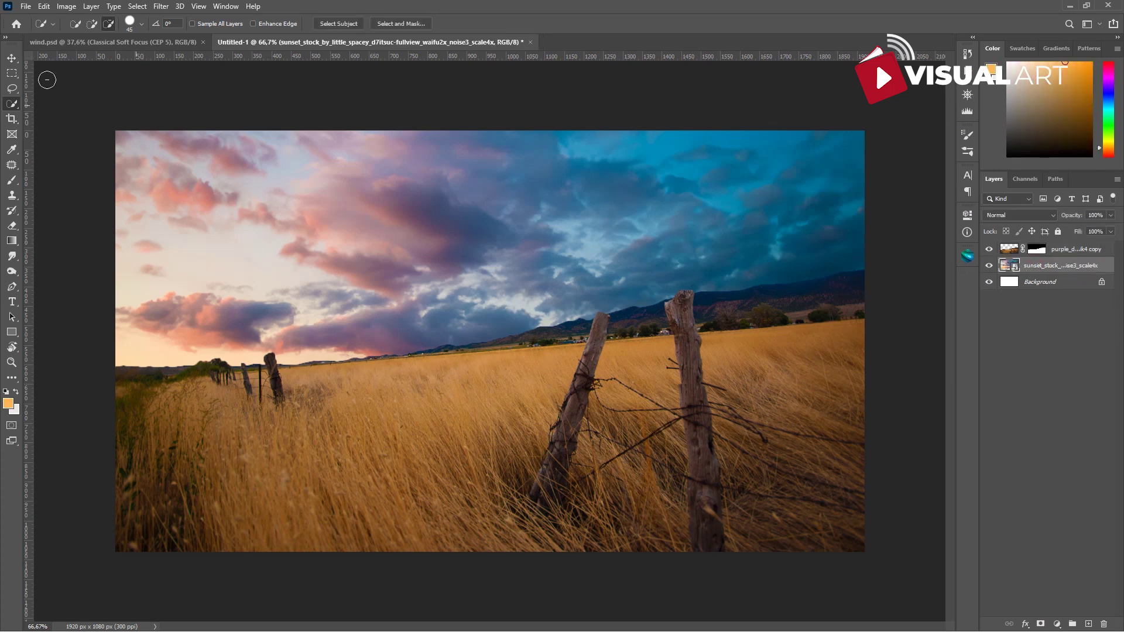
Step: Try repeating the previous transform on the sunset sky layer, and undo it
key("v")
right_click(341, 217)
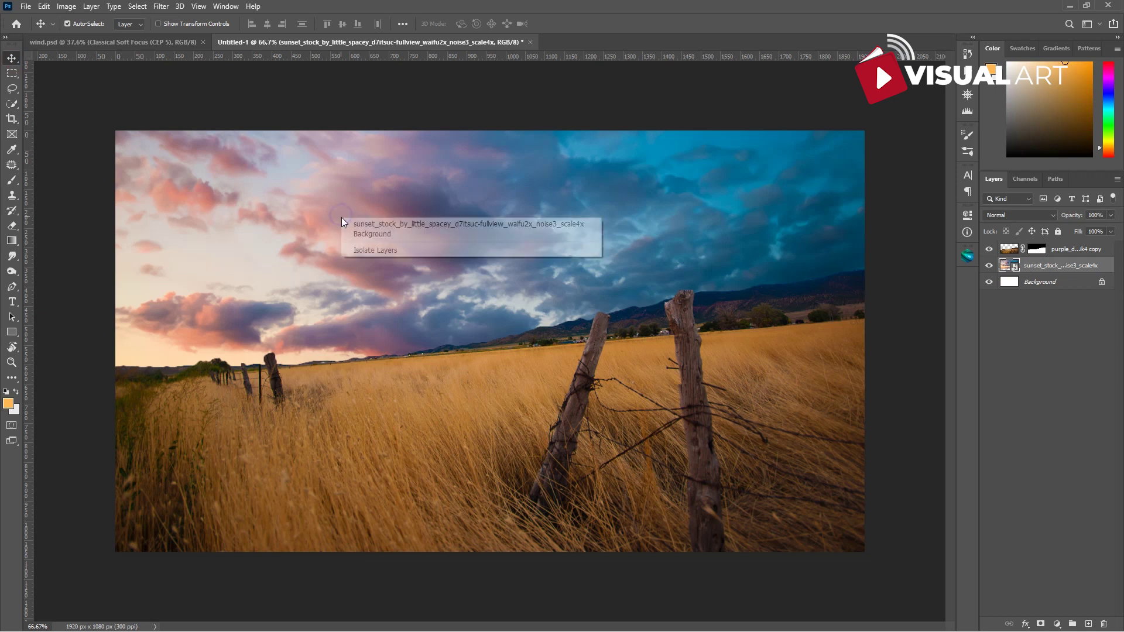
left_click(311, 226)
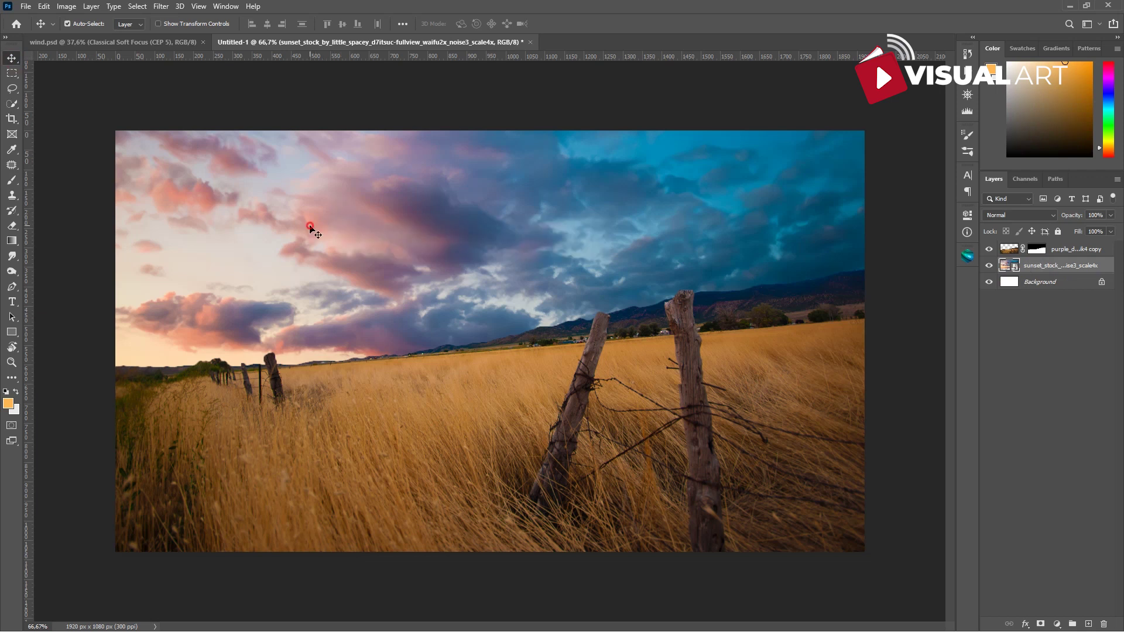
left_click(139, 7)
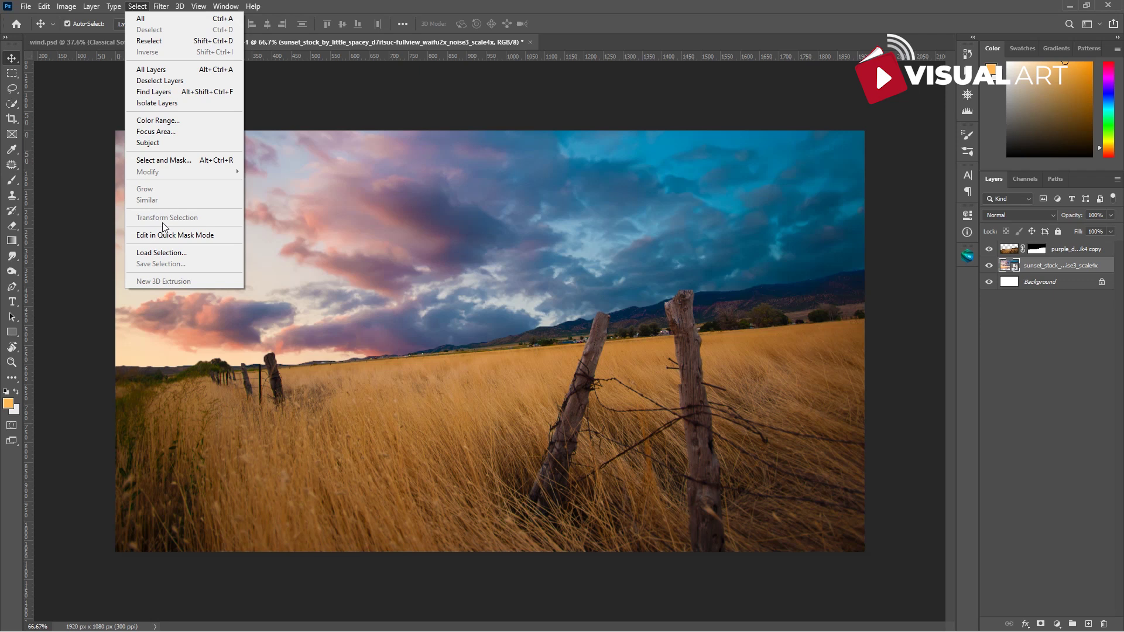
mouse_move(43, 10)
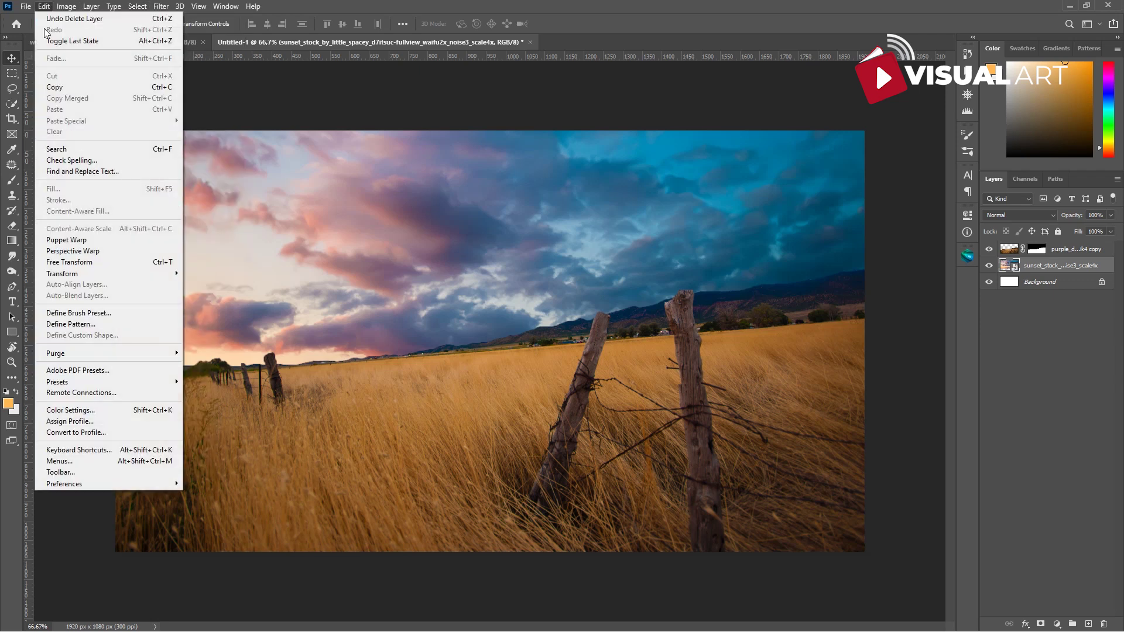
mouse_move(76, 274)
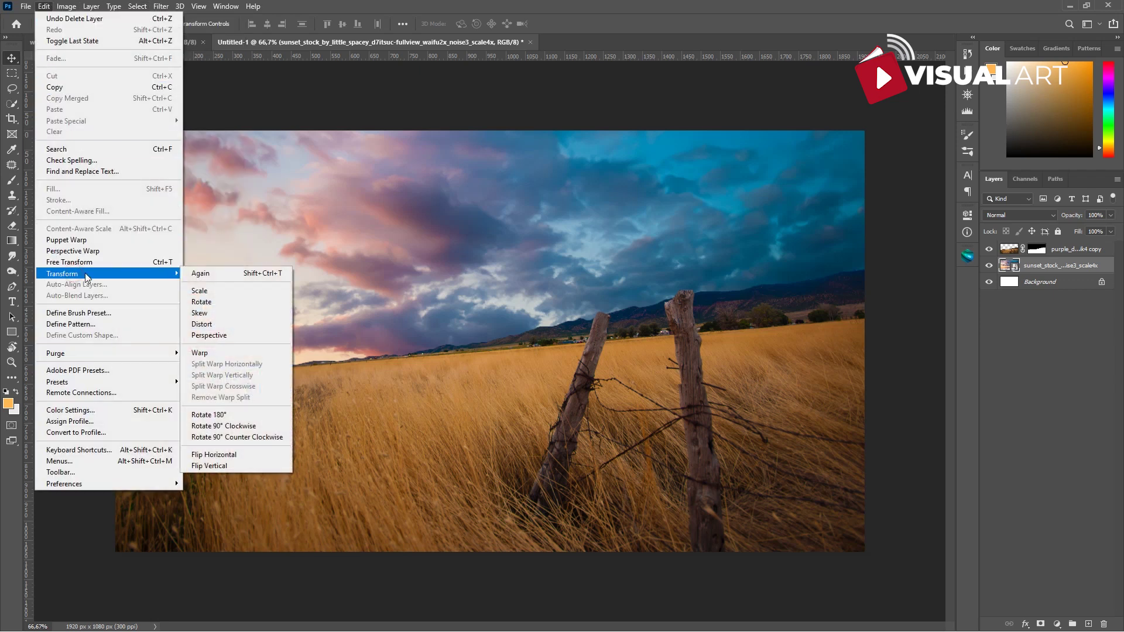
left_click(212, 274)
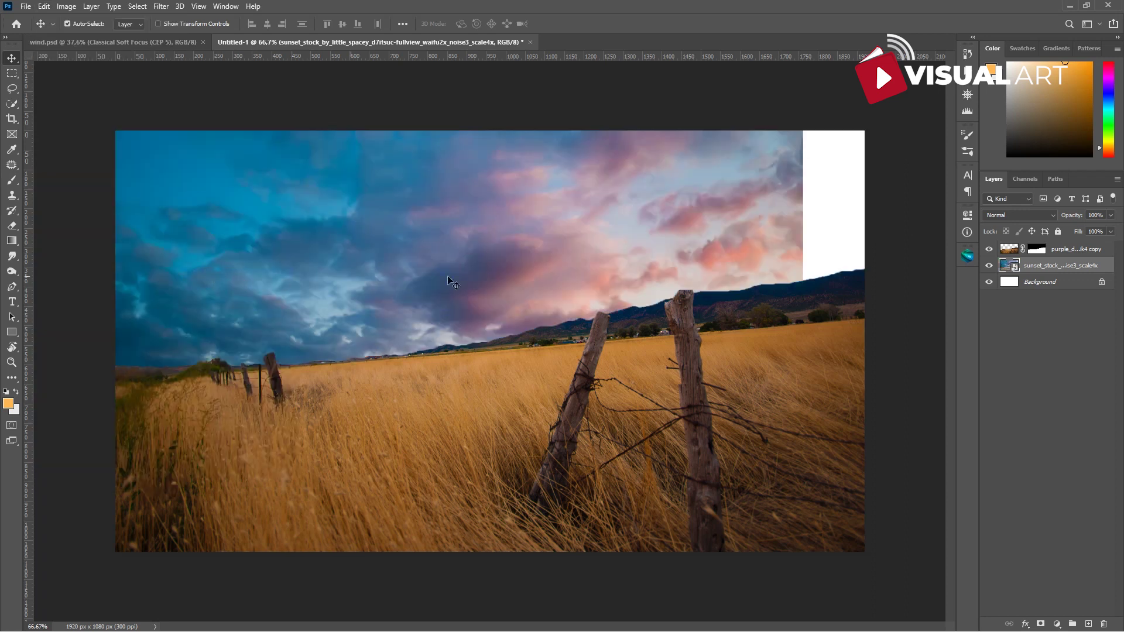
key("ctrl+z")
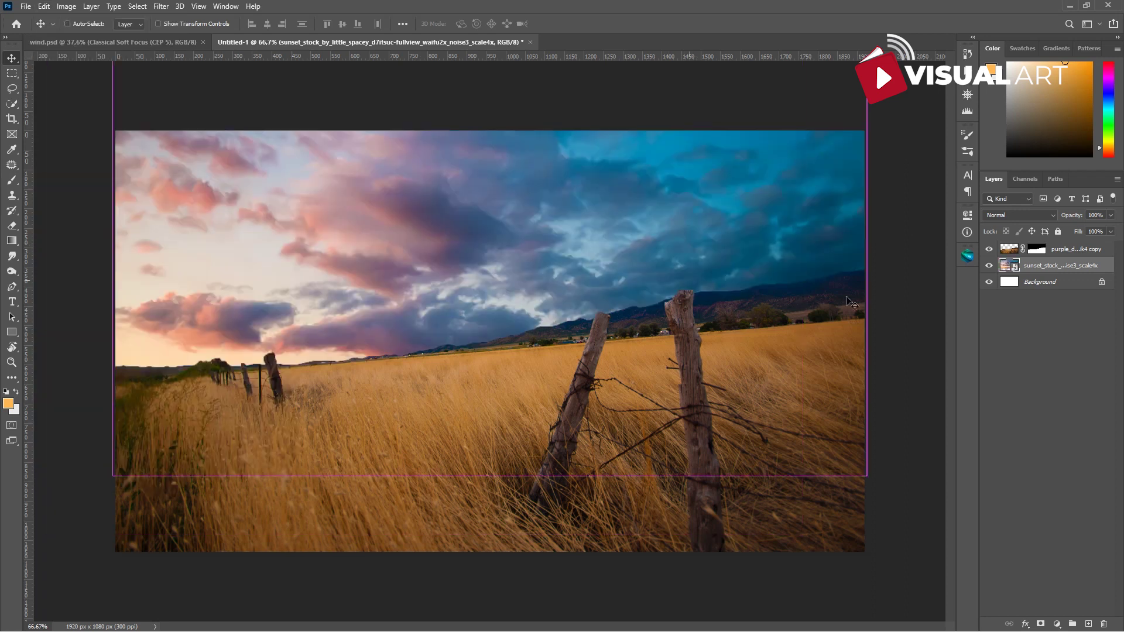
Step: Move the sunset sky layer upward with Free Transform so its glowing horizon sits just above the field
key("ctrl")
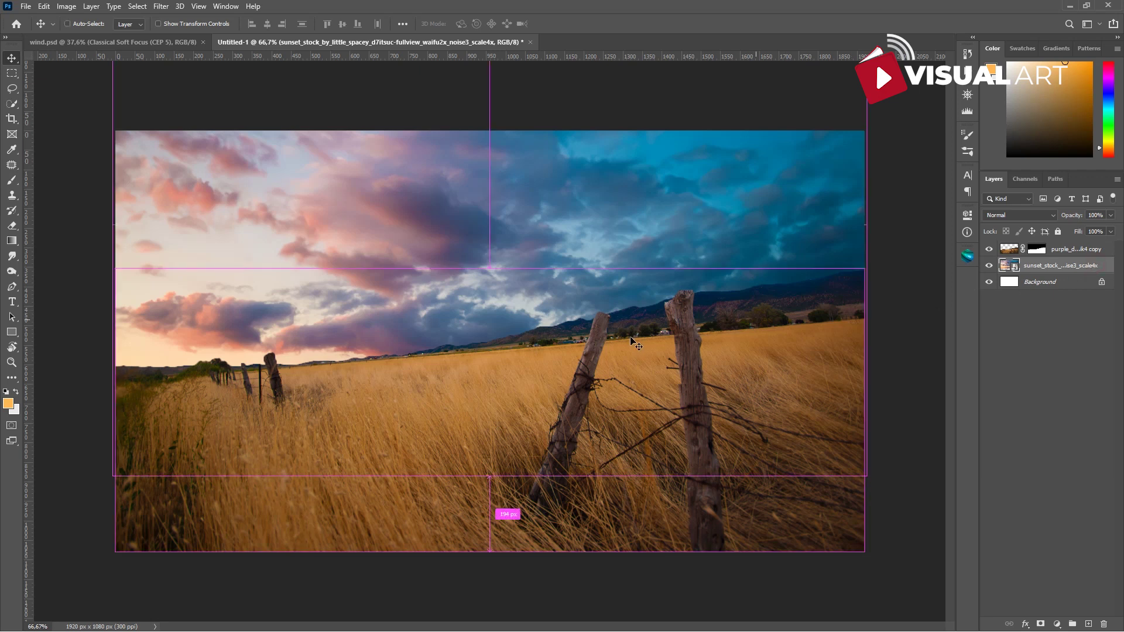
key("ctrl+t")
left_click_drag(546, 329, 557, 224)
key("Return")
Step: Nudge the masked wheat field layer slightly down against the sunset sky
left_click(513, 394)
key("Down")
key("Down")
key("Down")
key("Down")
key("Down")
key("Down")
key("Down")
key("Down")
key("Down")
key("Down")
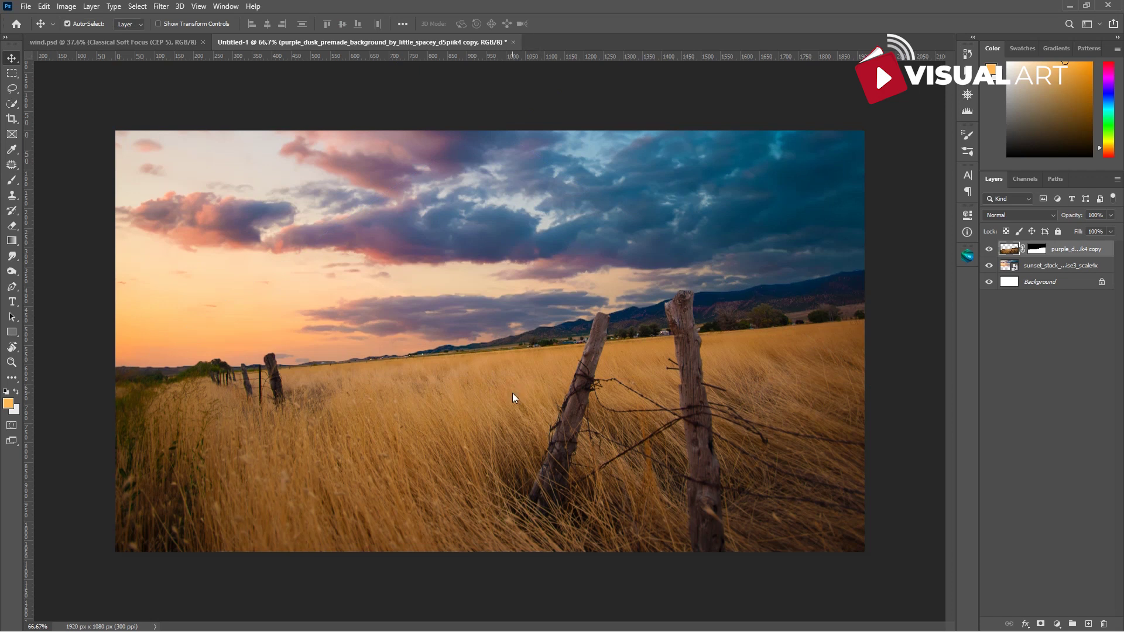
key("Down")
key("Down")
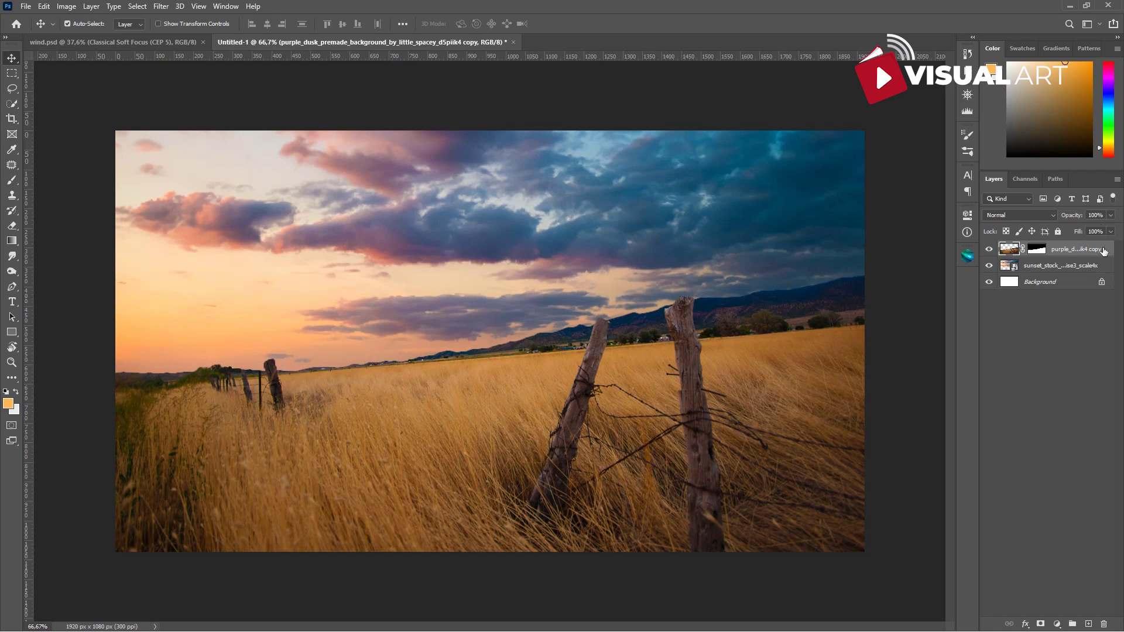
Step: Add a Brightness/Contrast adjustment clipped to the field layer, with brightness 12 and contrast about 34
left_click(1057, 624)
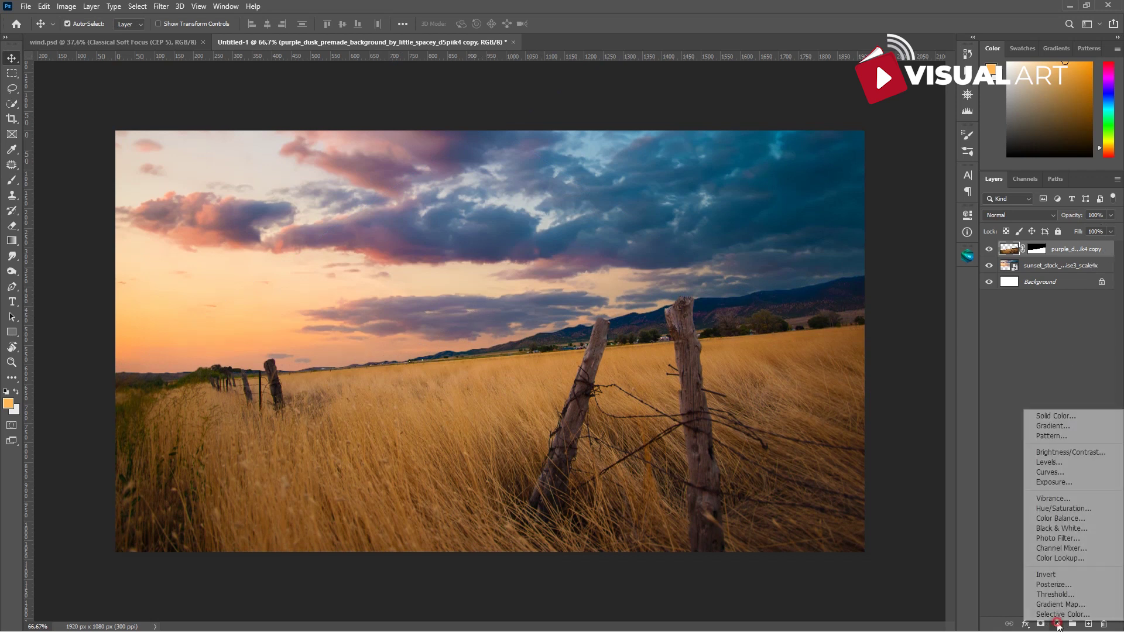
left_click(1068, 453)
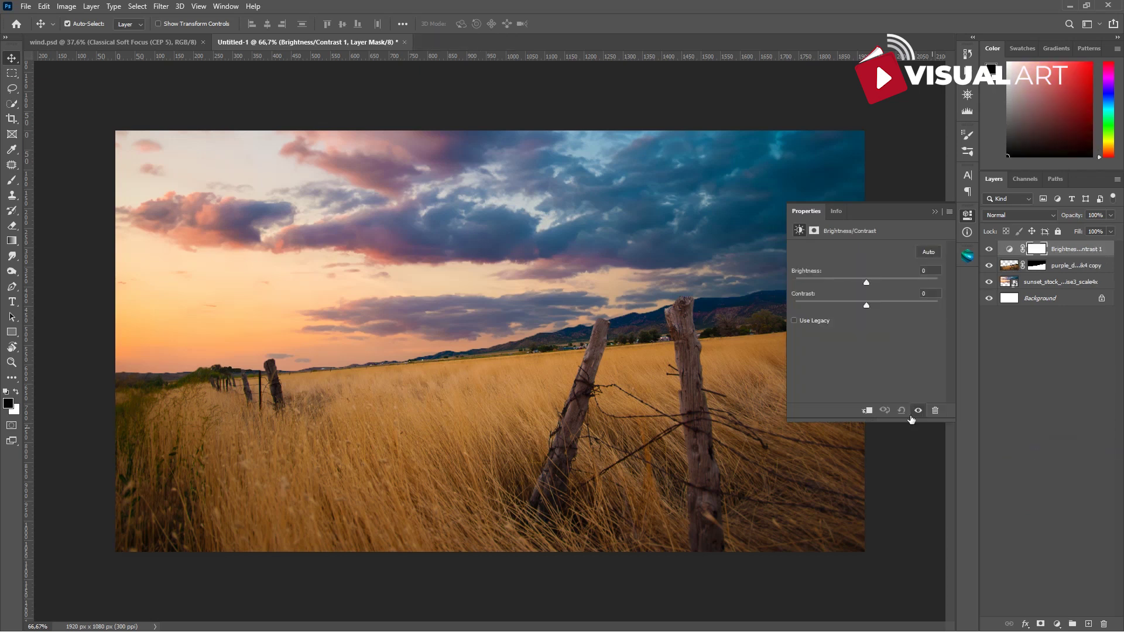
left_click(868, 411)
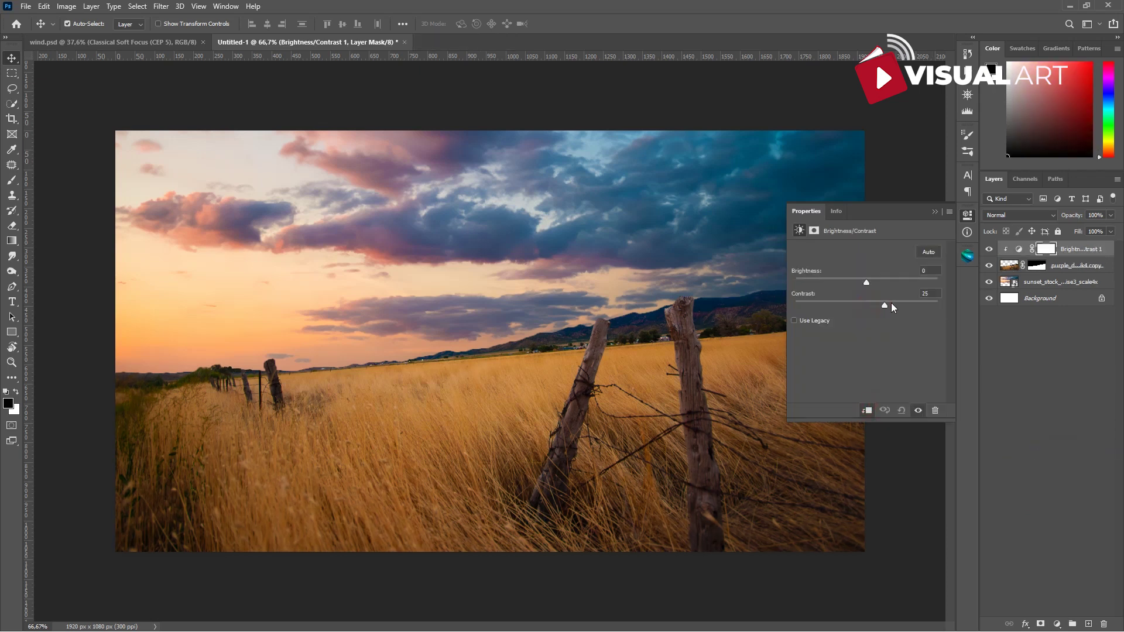
left_click_drag(891, 304, 887, 304)
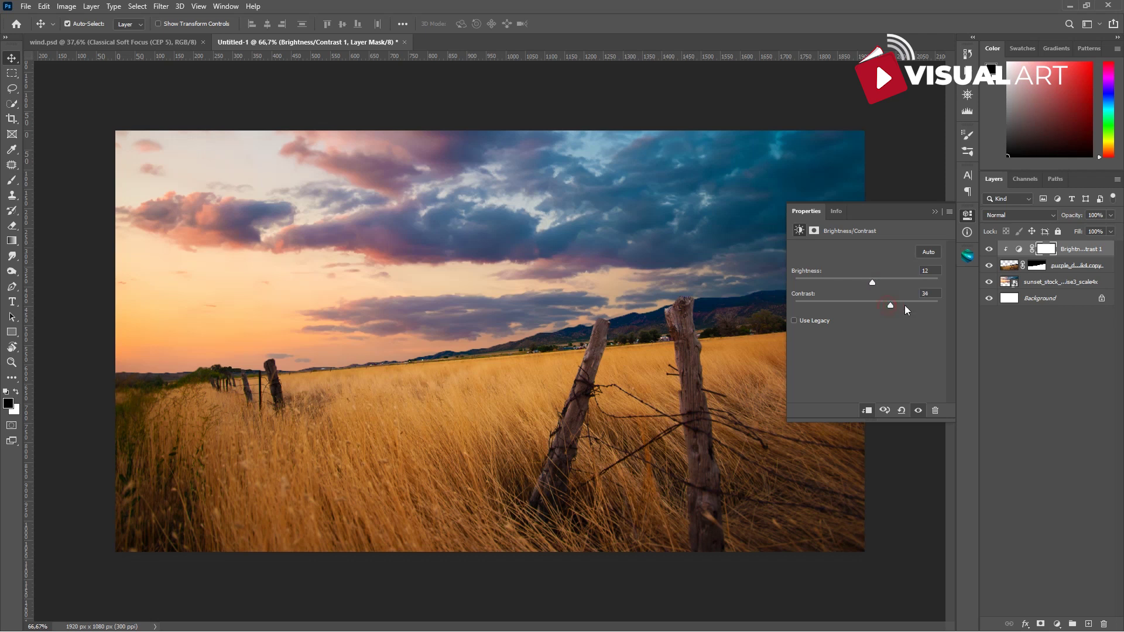
Step: Add a Hue/Saturation adjustment clipped to the field, slightly reducing saturation and shifting the hue toward yellow
left_click(1058, 624)
left_click(1062, 512)
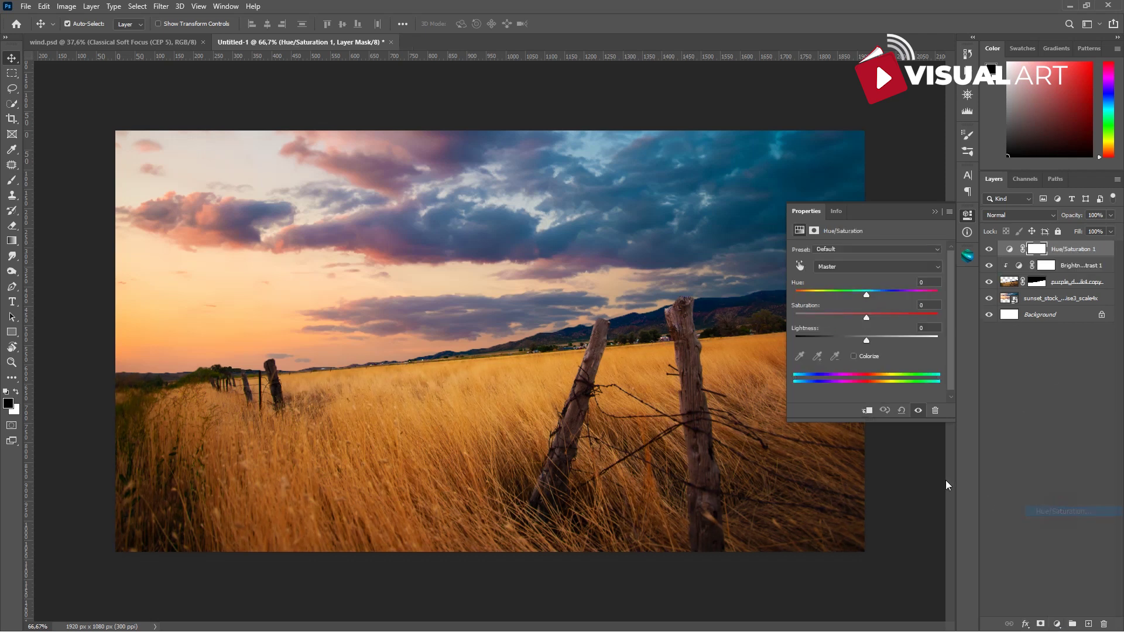
left_click_drag(870, 318, 866, 318)
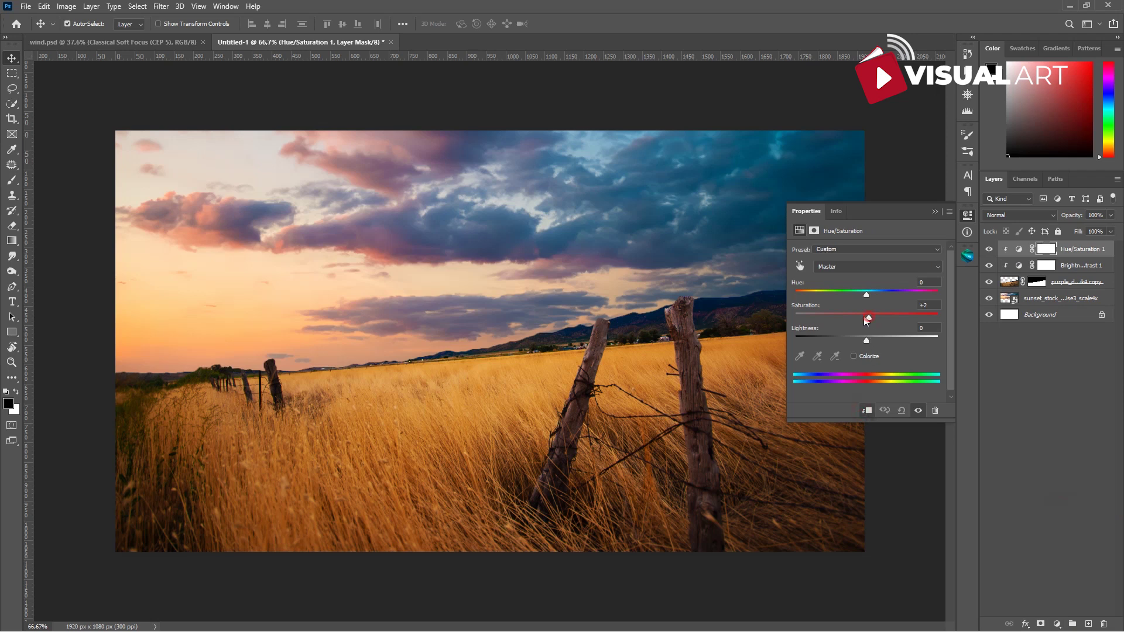
left_click_drag(868, 296, 871, 296)
left_click(935, 212)
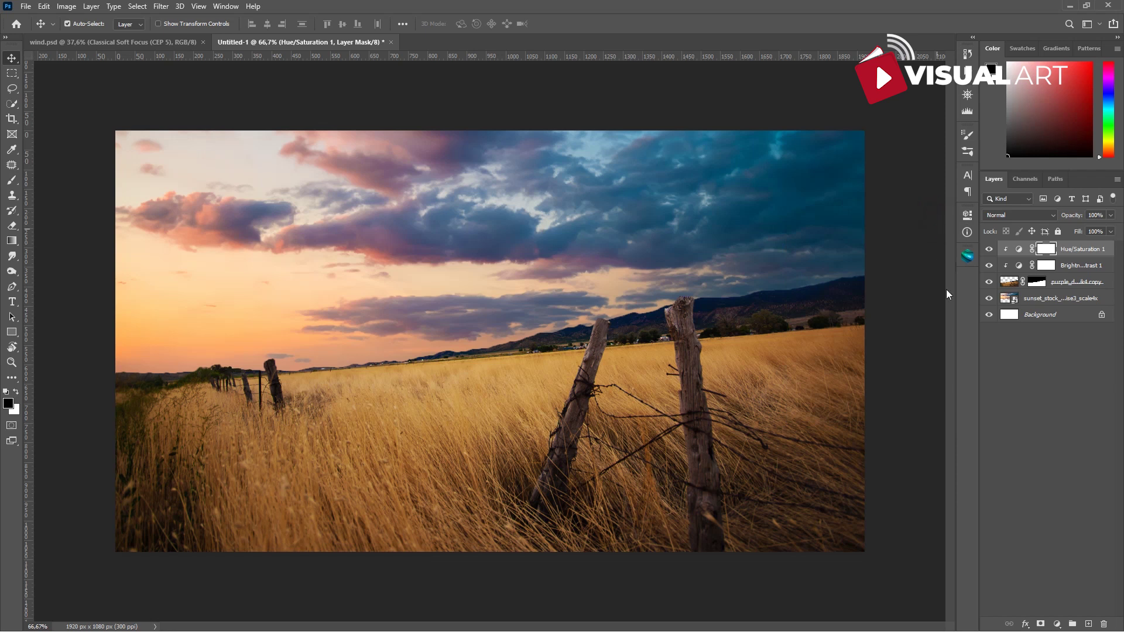
Step: Add a Color Balance adjustment clipped to the field, setting midtones to -11 Cyan/Red and +13 Yellow/Blue
left_click(1058, 624)
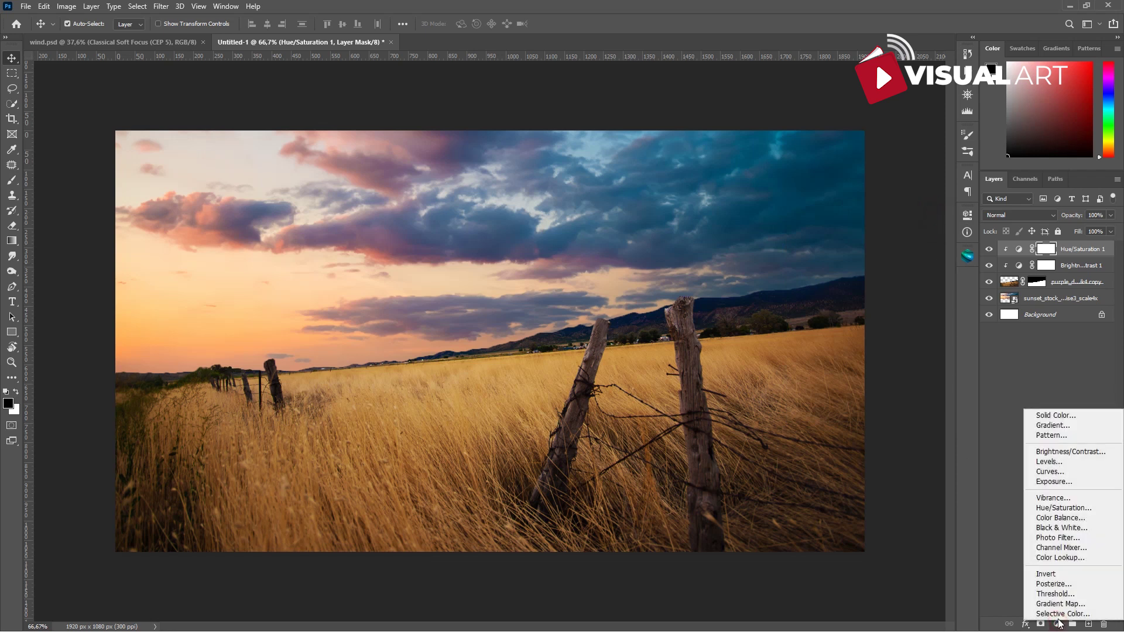
left_click(1062, 518)
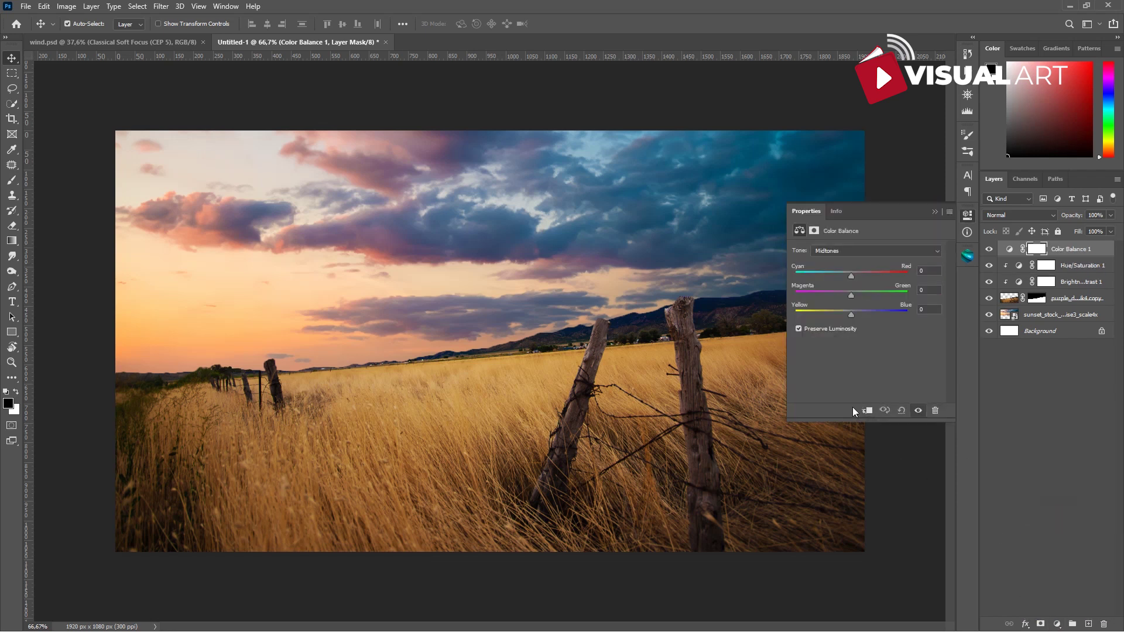
left_click(868, 410)
left_click_drag(852, 314, 858, 315)
left_click_drag(852, 276, 845, 275)
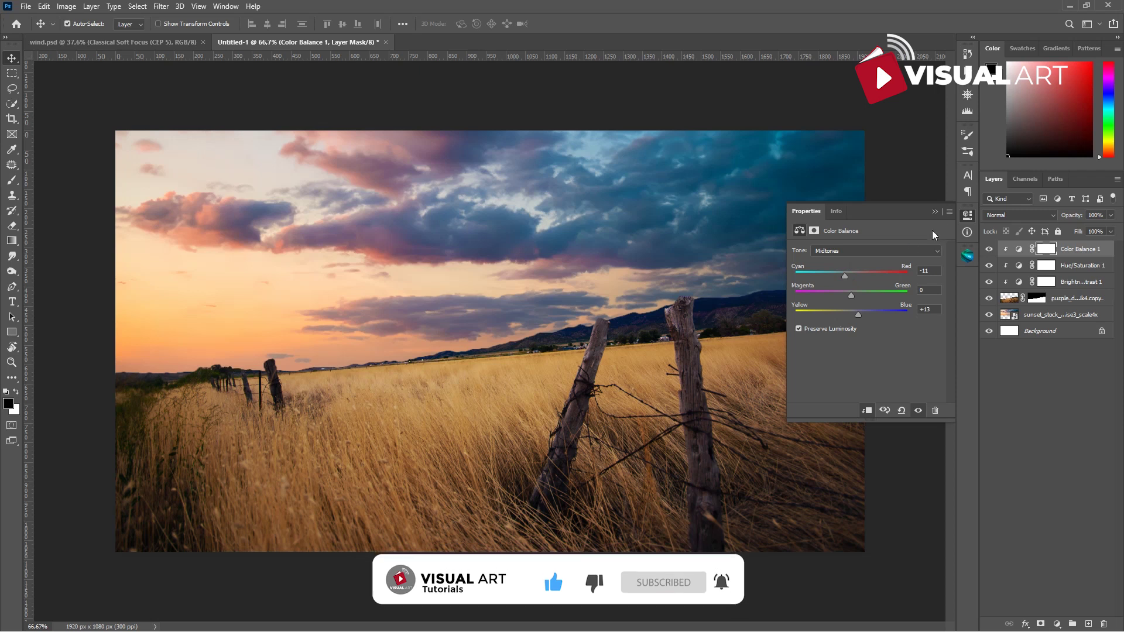
left_click(936, 211)
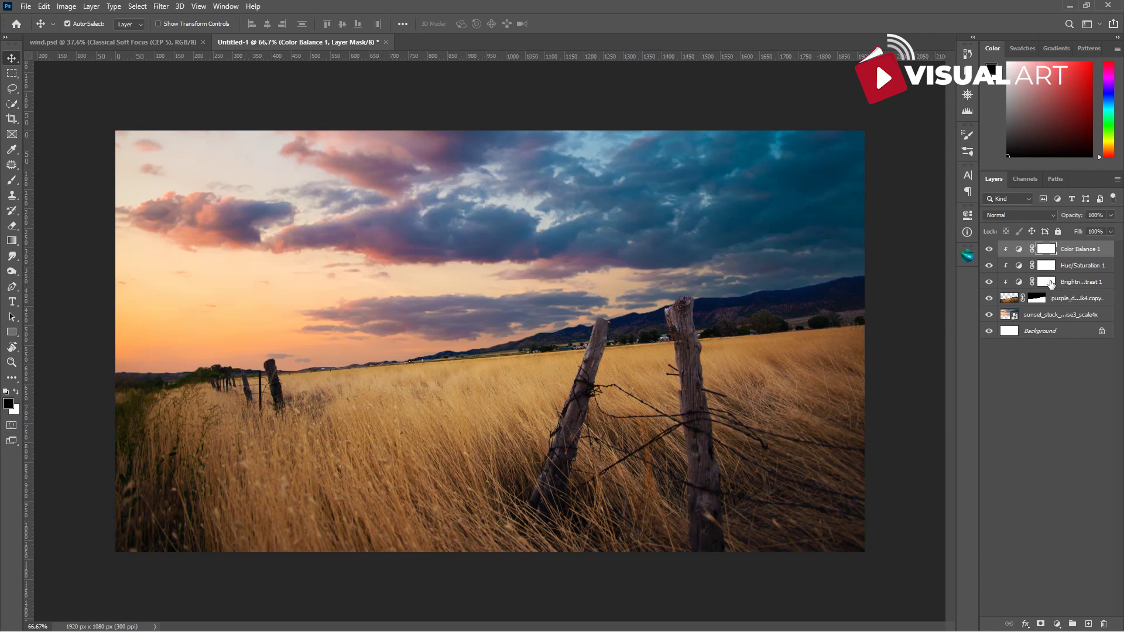
Step: Group the masked field layer together with its three clipped adjustment layers
left_click(1054, 299, "shift")
key("ctrl+g")
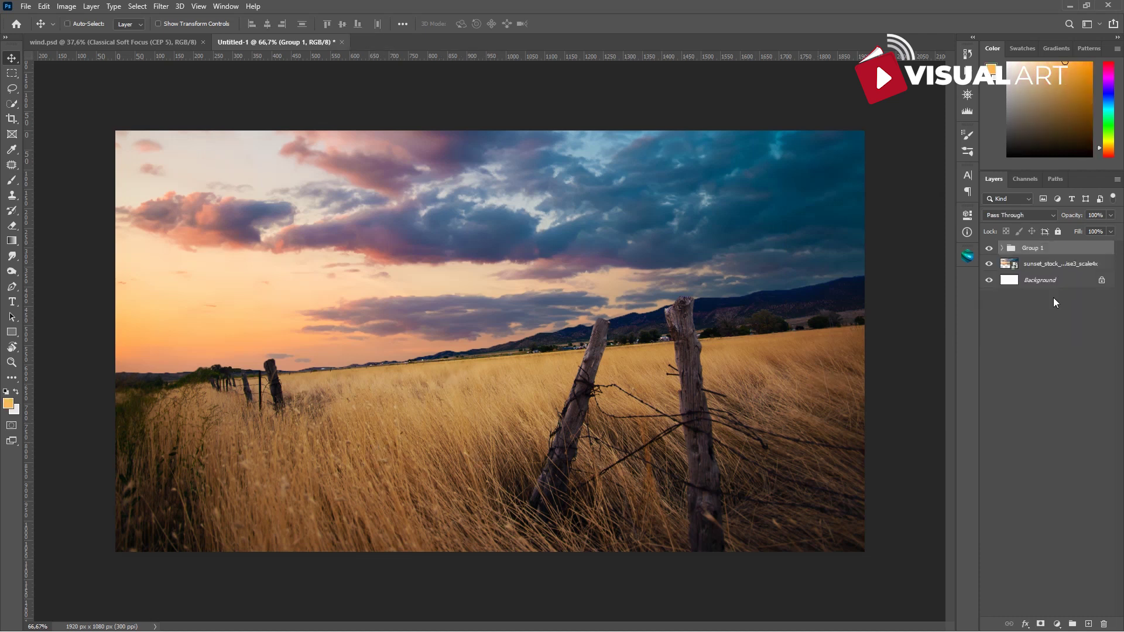
Step: Rename the group containing the field and its adjustments as field BG
double_click(1034, 250)
type("field BG")
key("Return")
Step: Open the talent PSD from the cosplay manipulation folder and bring its masked woman layer into the Untitled-1 composition
mouse_move(536, 627)
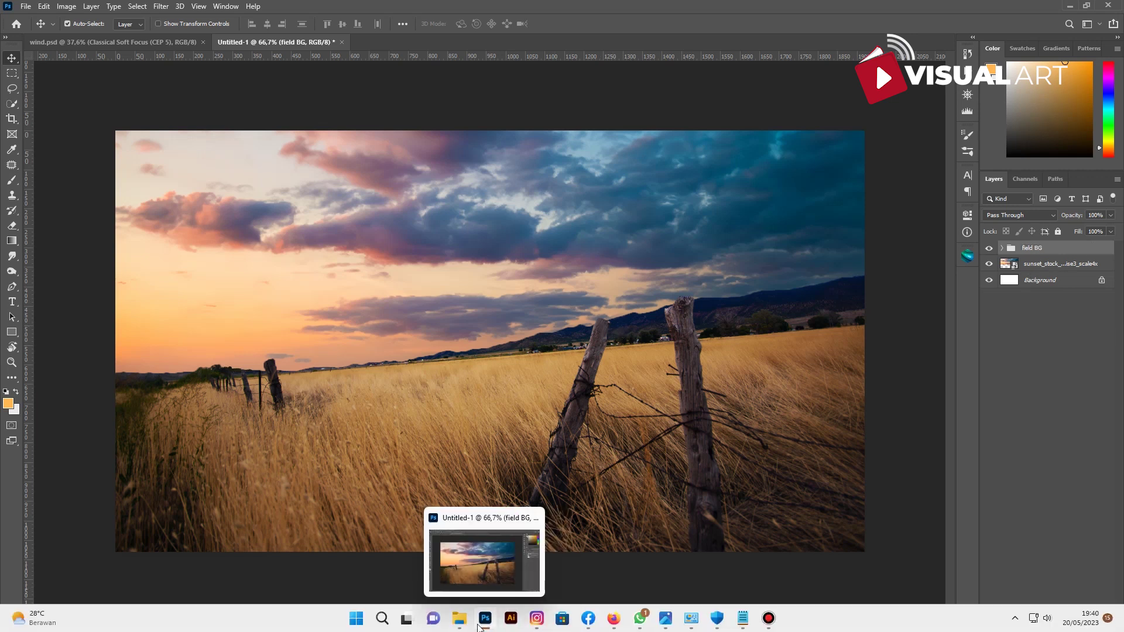
mouse_move(459, 618)
left_click(359, 553)
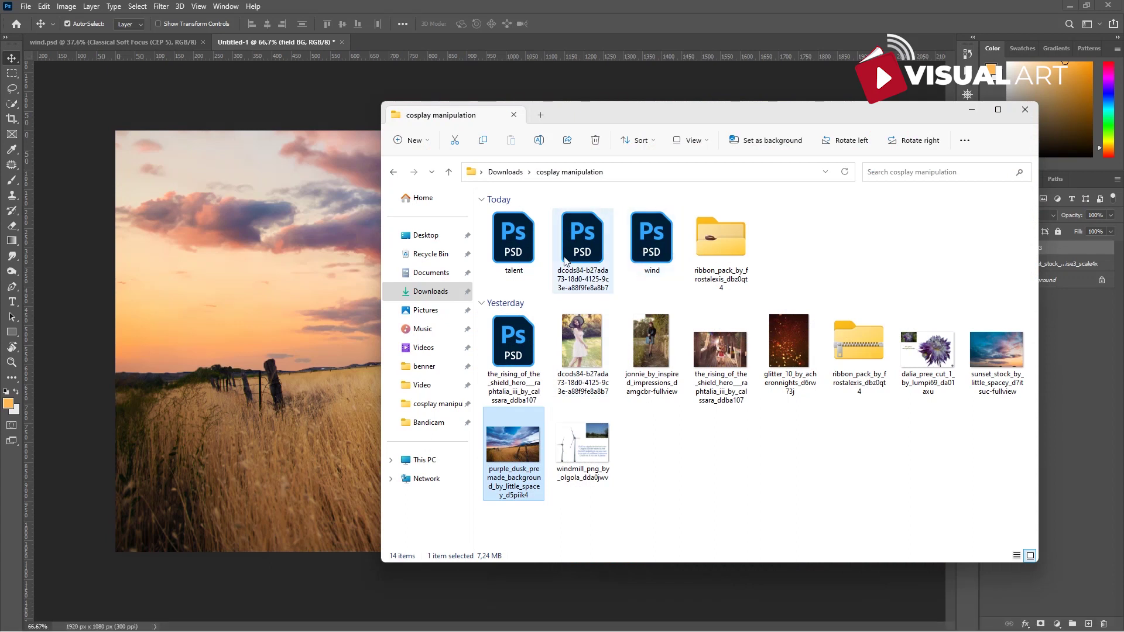
left_click(517, 254)
left_click_drag(522, 249, 596, 41)
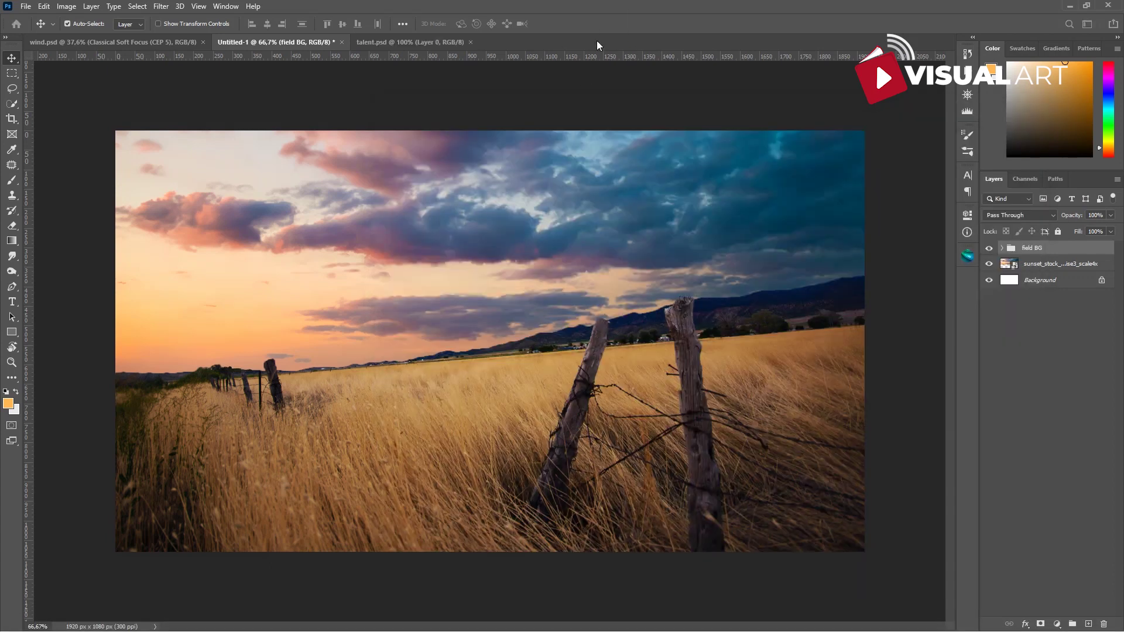
left_click_drag(476, 210, 351, 308)
Step: Flip the woman horizontally, scale her to about 93%, and place her at the far left of the field
key("ctrl+t")
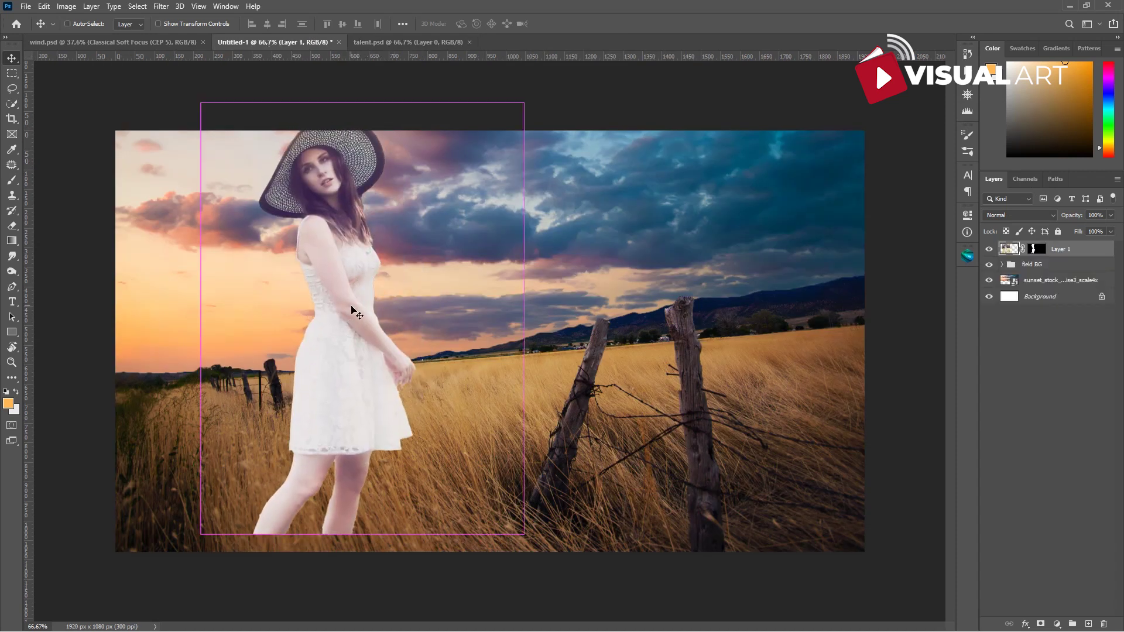
right_click(354, 306)
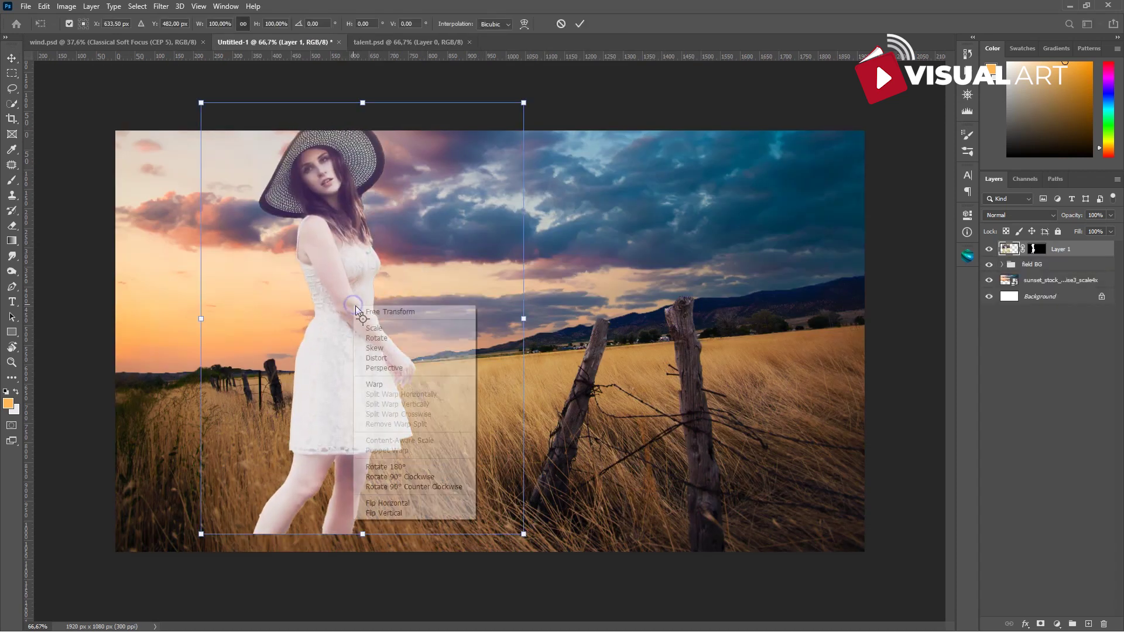
left_click(387, 503)
left_click_drag(529, 100, 500, 130)
left_click_drag(386, 321, 281, 321)
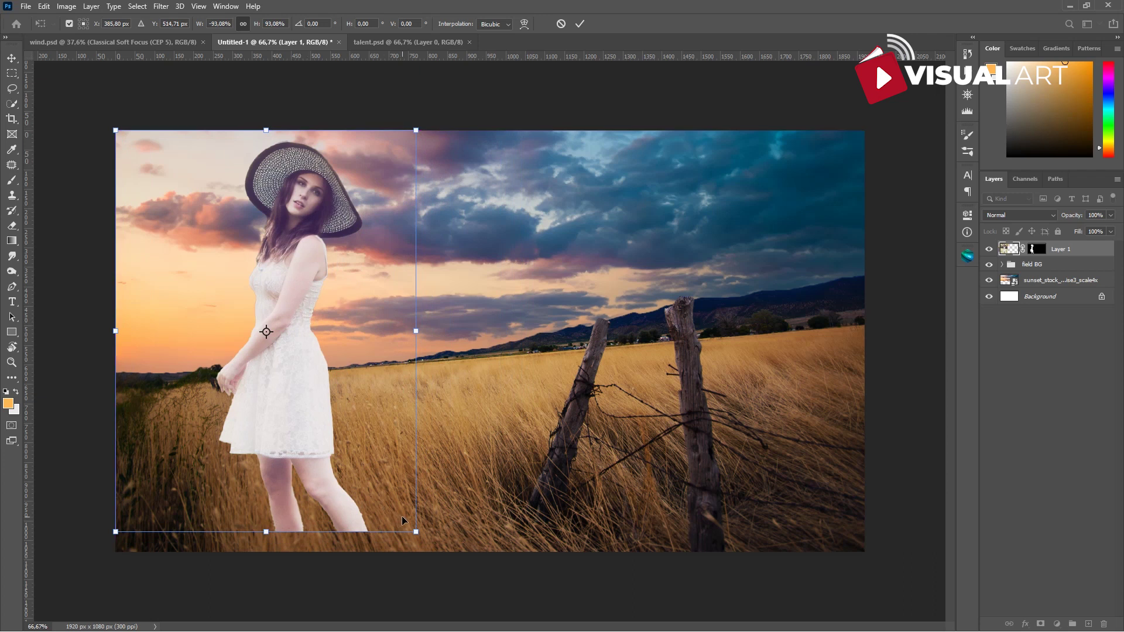
key("Return")
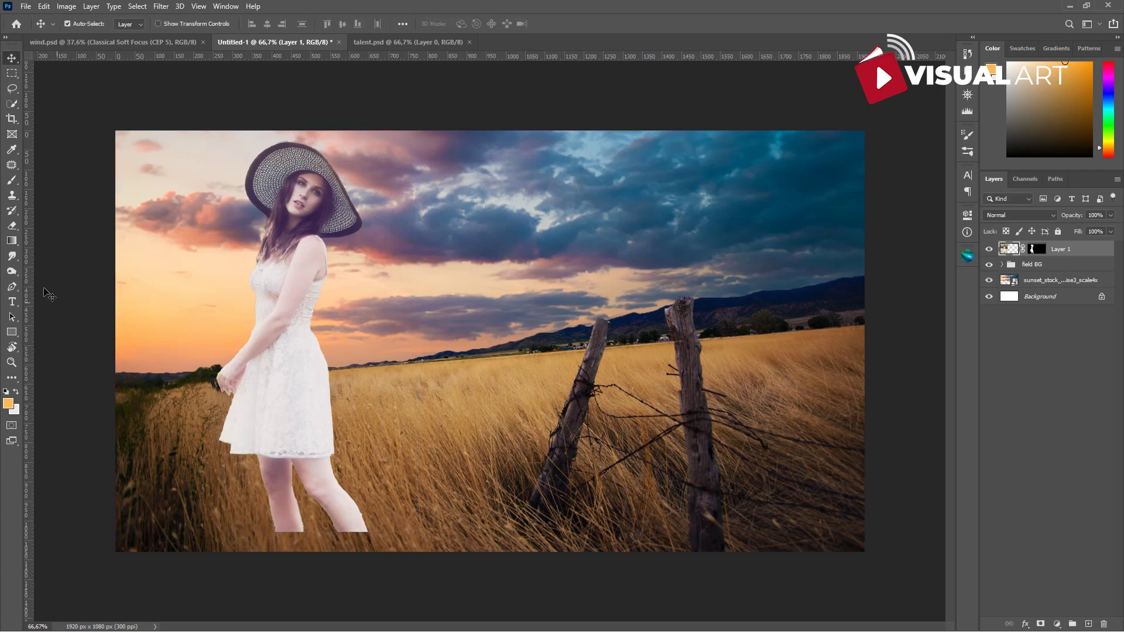
Step: Erase the cut-off bottoms of the woman's legs with the 112 px Dune Grass eraser brush so they blend into the grass
left_click(11, 227)
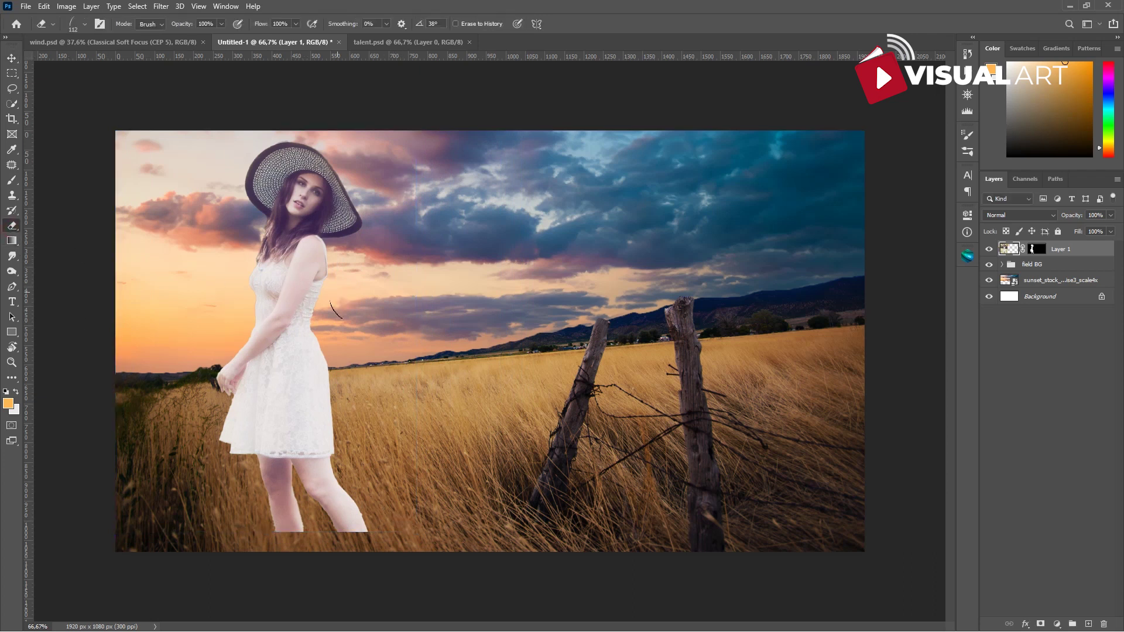
right_click(423, 399)
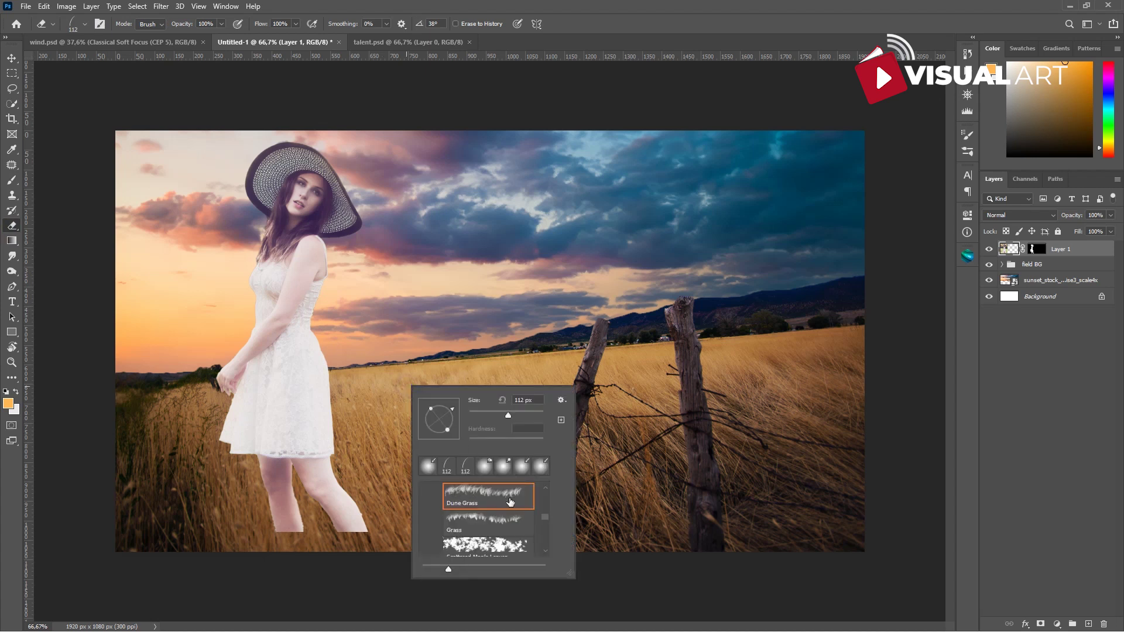
left_click(615, 6)
left_click(360, 534)
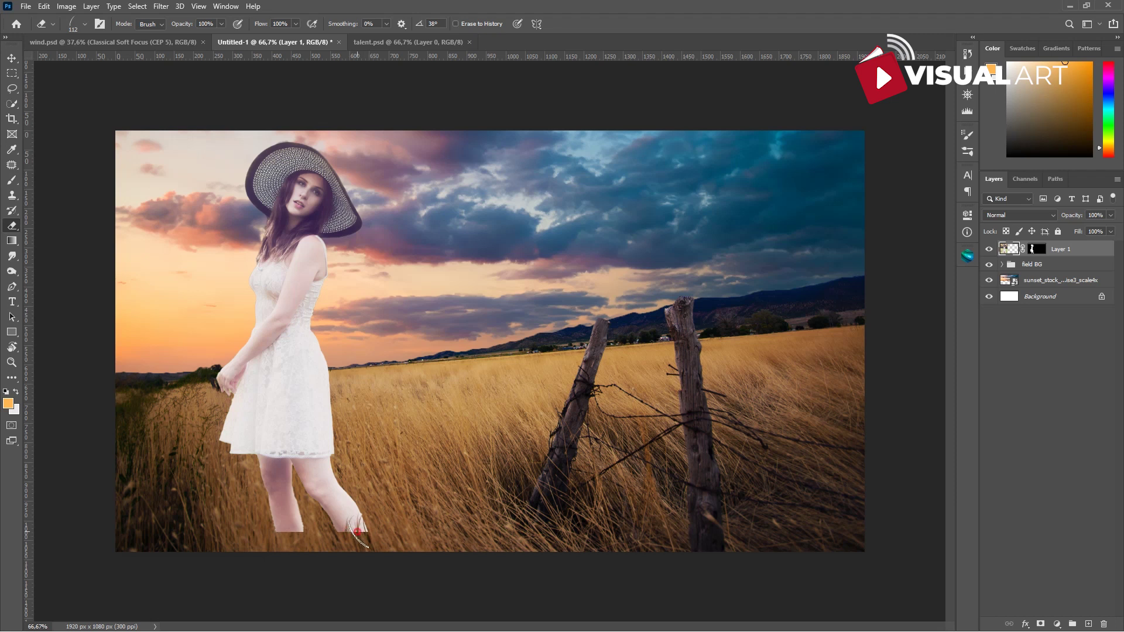
left_click(345, 534)
left_click(299, 535)
left_click(285, 535)
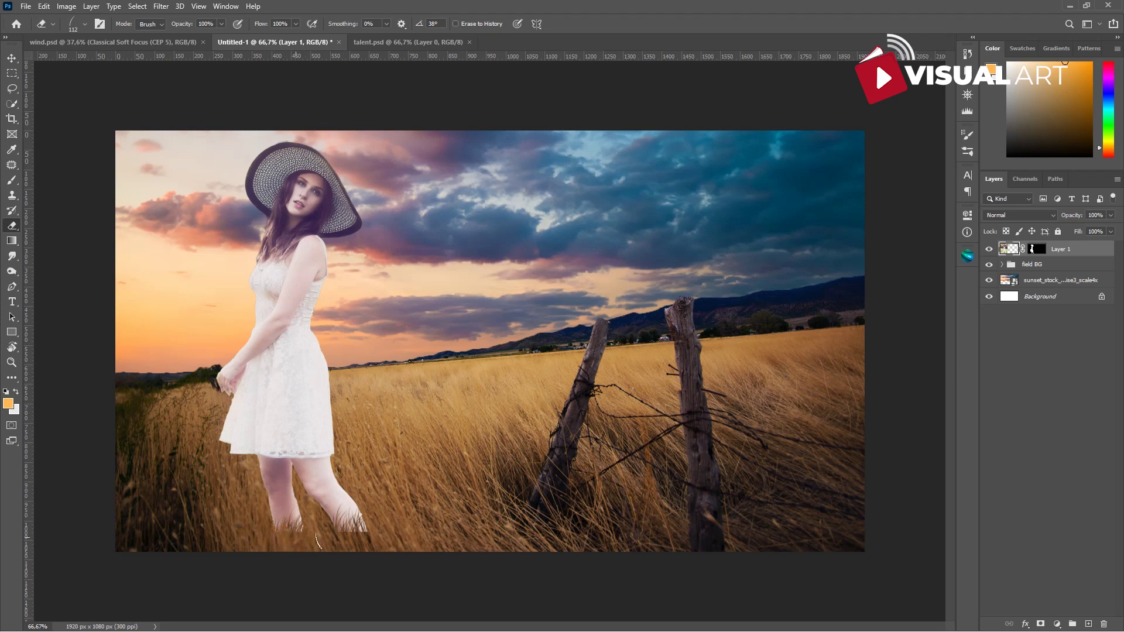
left_click(368, 532)
left_click(301, 541)
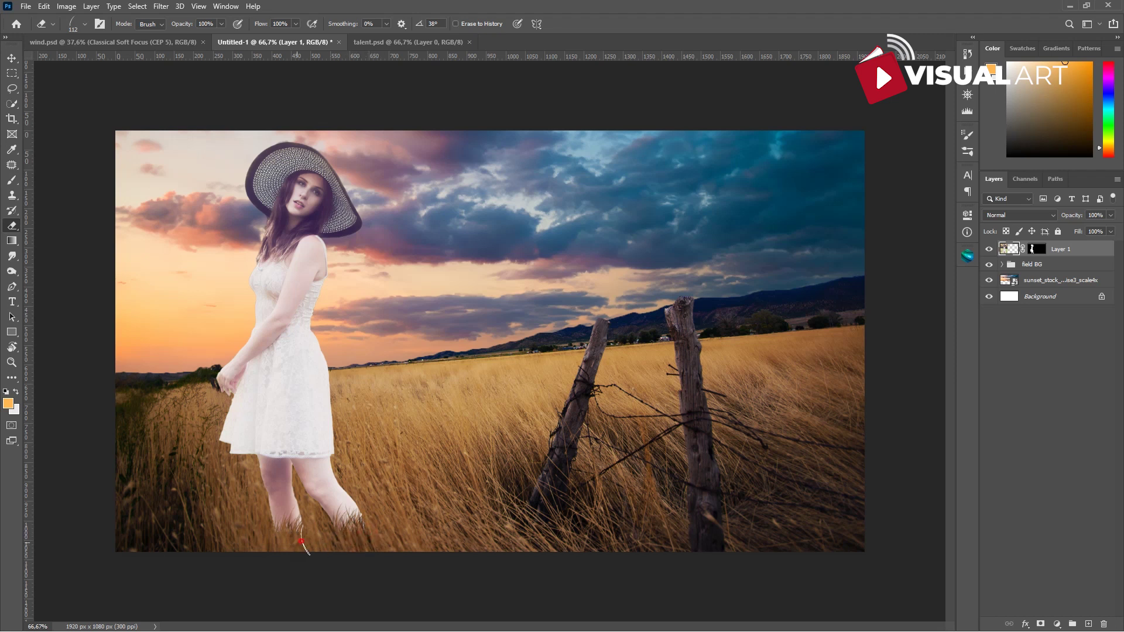
left_click(282, 534)
left_click(12, 58)
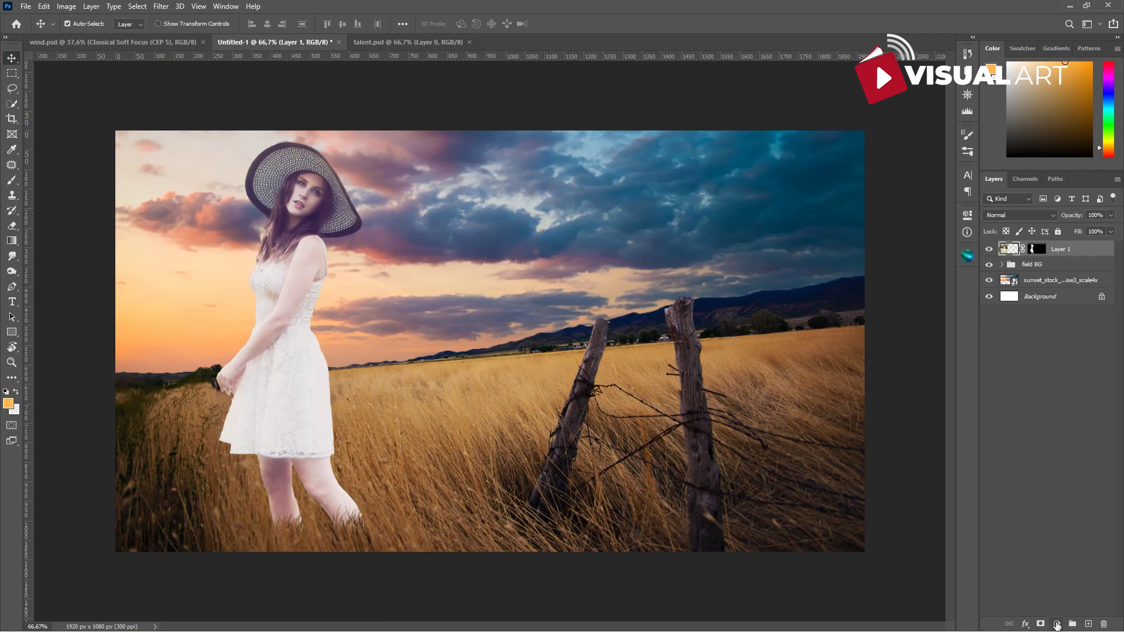
Step: Add a Hue/Saturation adjustment clipped to the woman and apply her layer mask permanently
left_click(1057, 624)
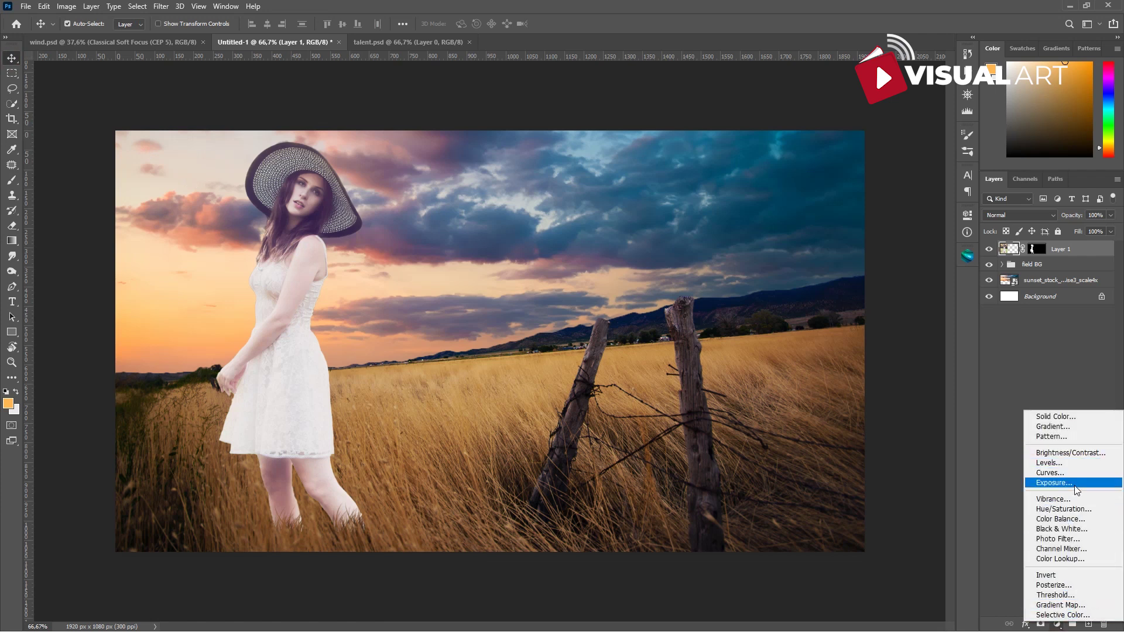
left_click(1075, 510)
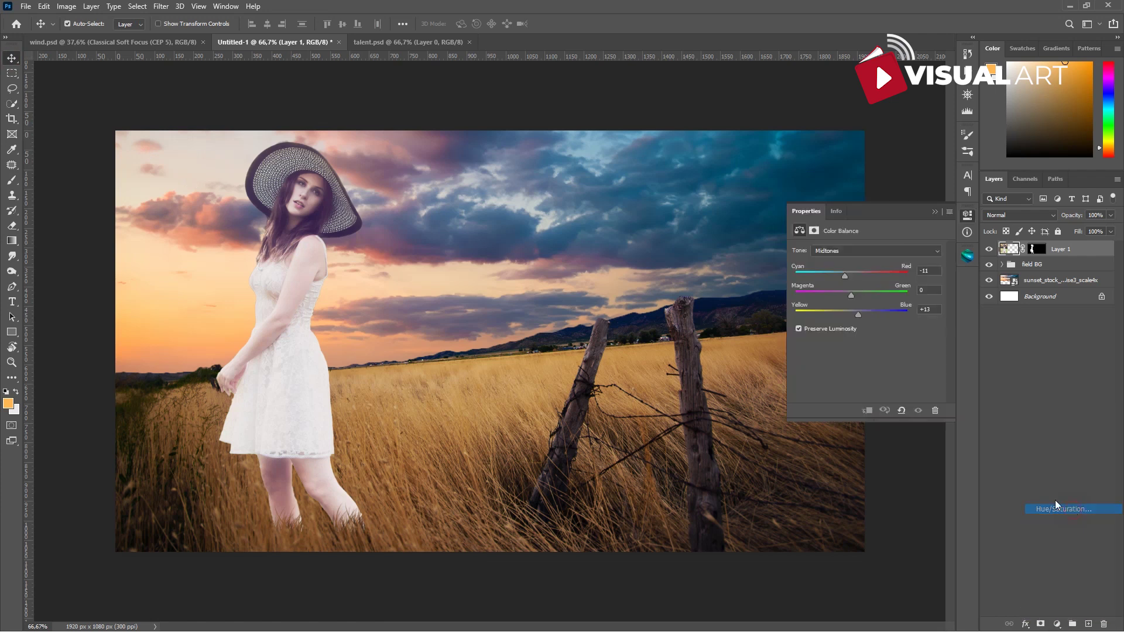
left_click(869, 411)
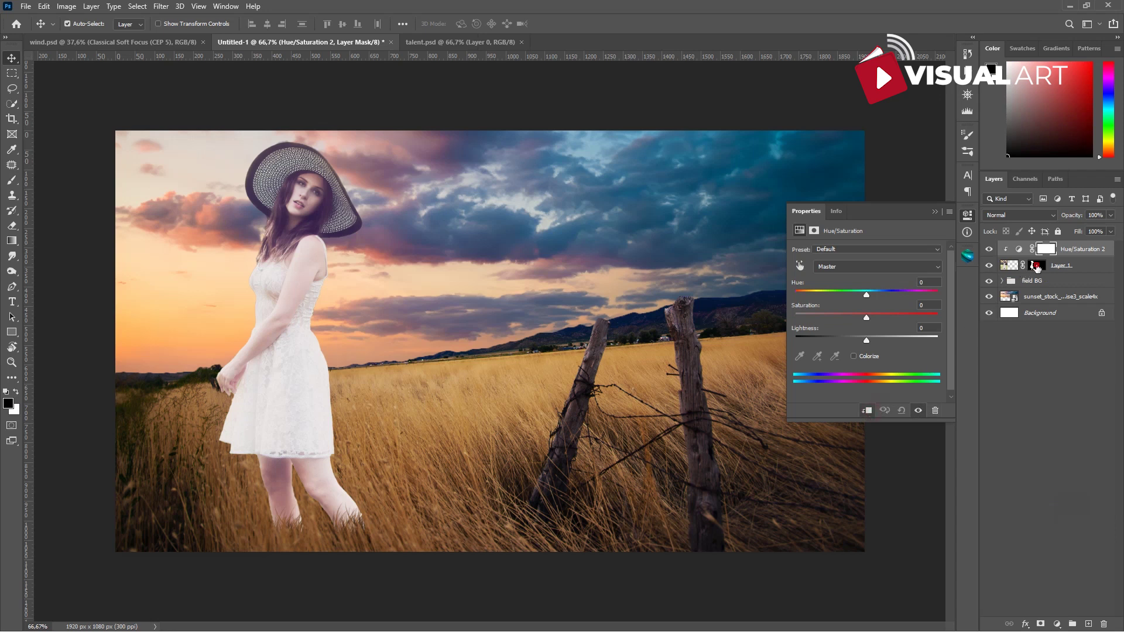
left_click(1037, 266)
right_click(1037, 268)
left_click(1033, 289)
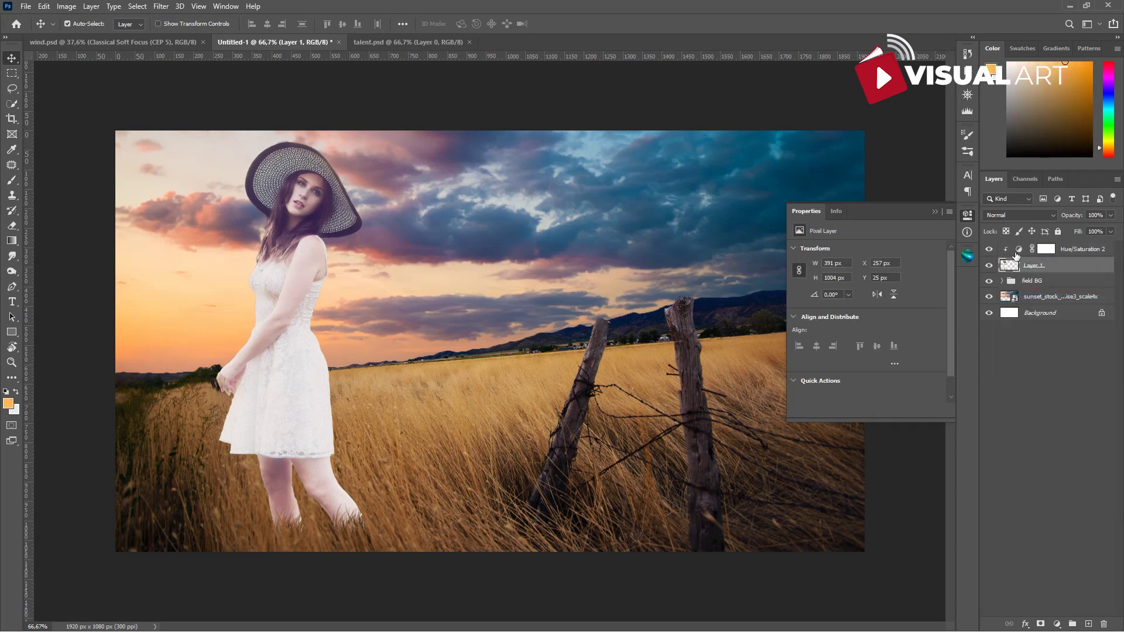
Step: Set the saturation to +23 in the Hue/Saturation adjustment clipped to the woman
left_click(1019, 256)
left_click_drag(867, 317, 870, 315)
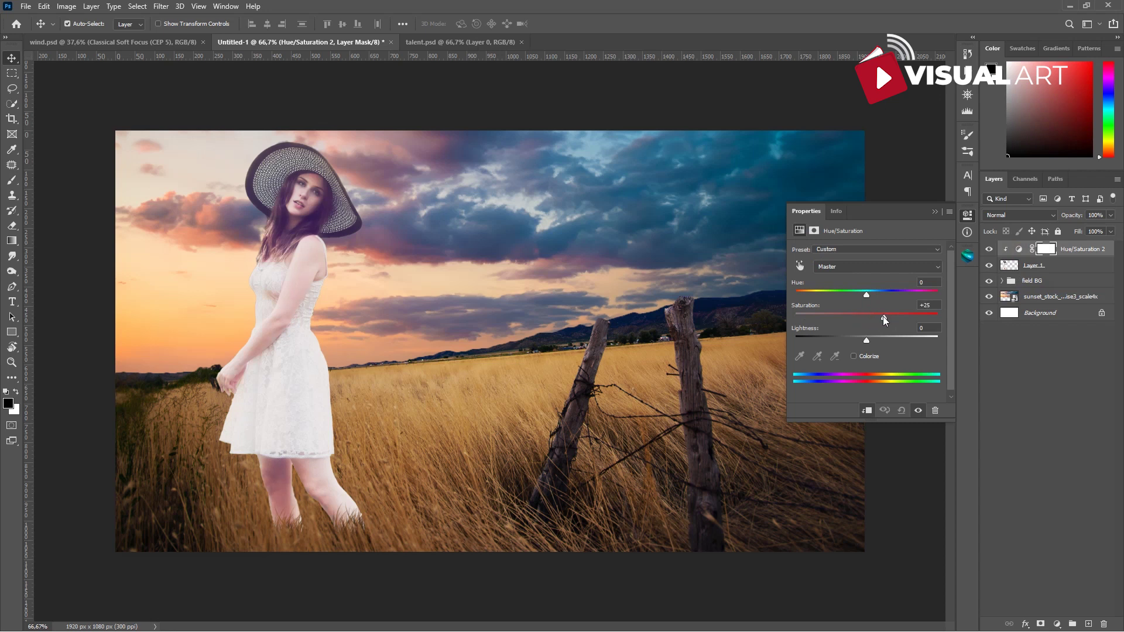
left_click_drag(869, 294, 863, 299)
left_click(868, 306)
Step: Add a Color Balance adjustment clipped to the woman, with midtones at -8 Cyan/Red and +13 Yellow/Blue
left_click(1058, 622)
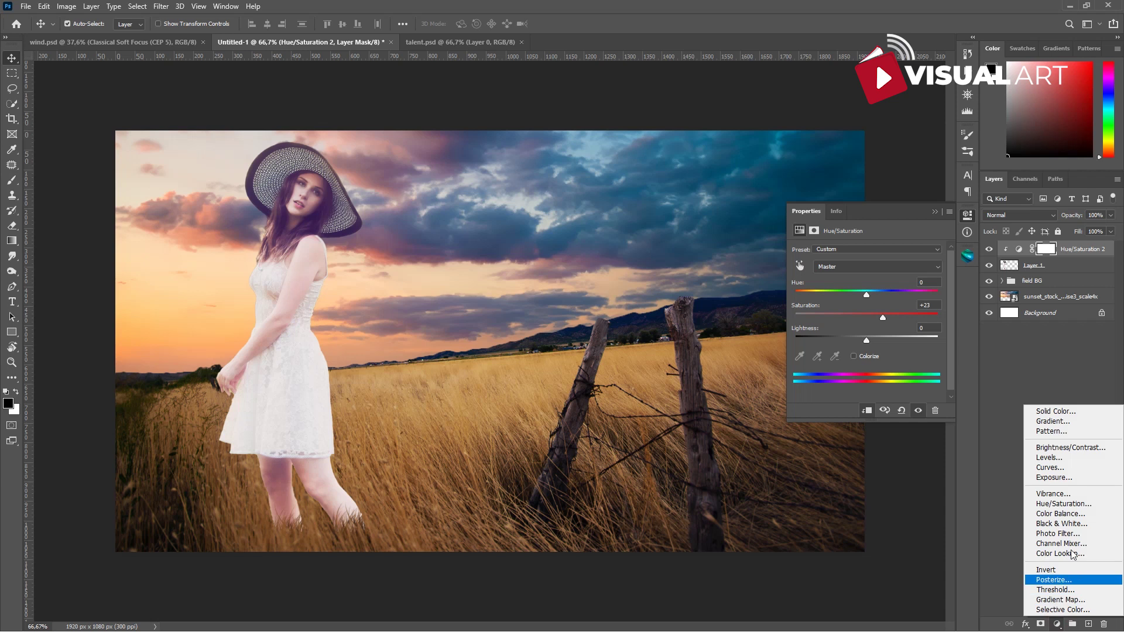
left_click(1067, 514)
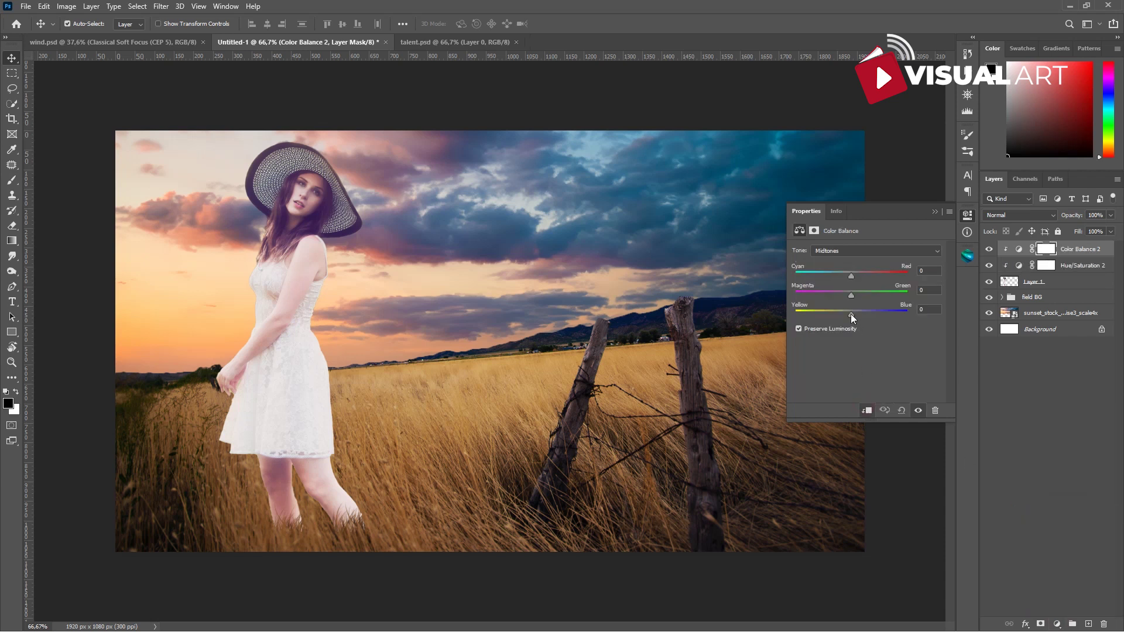
left_click_drag(851, 314, 858, 314)
left_click(935, 211)
Step: Add a Levels adjustment clipped to the woman, setting midtones to 0.80 and the white input level to about 246
left_click(1056, 625)
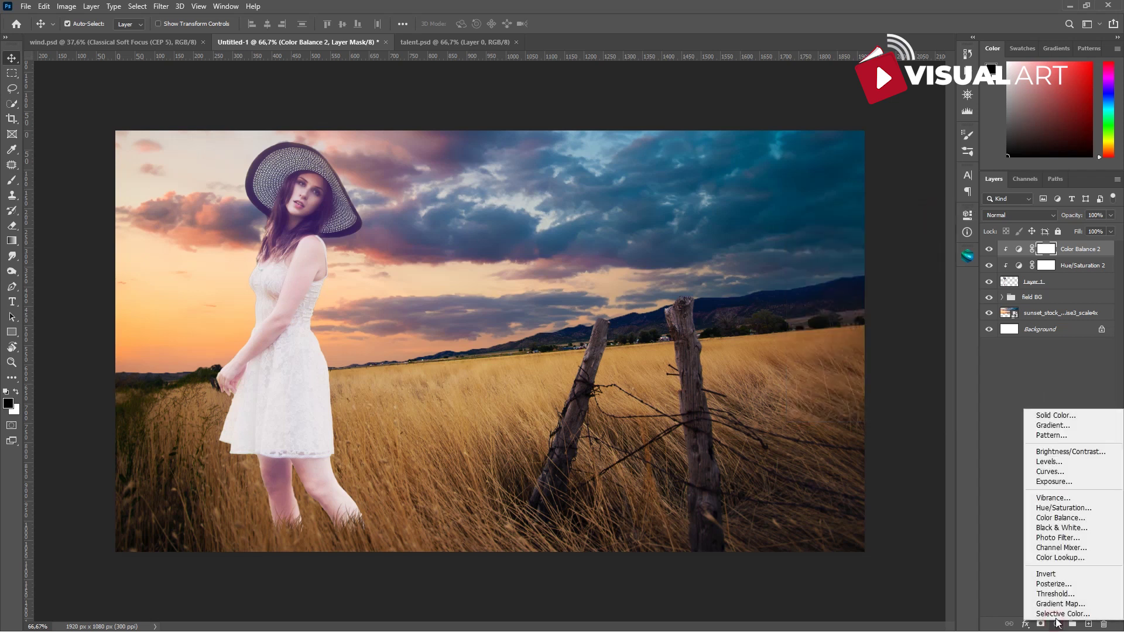
left_click(1045, 462)
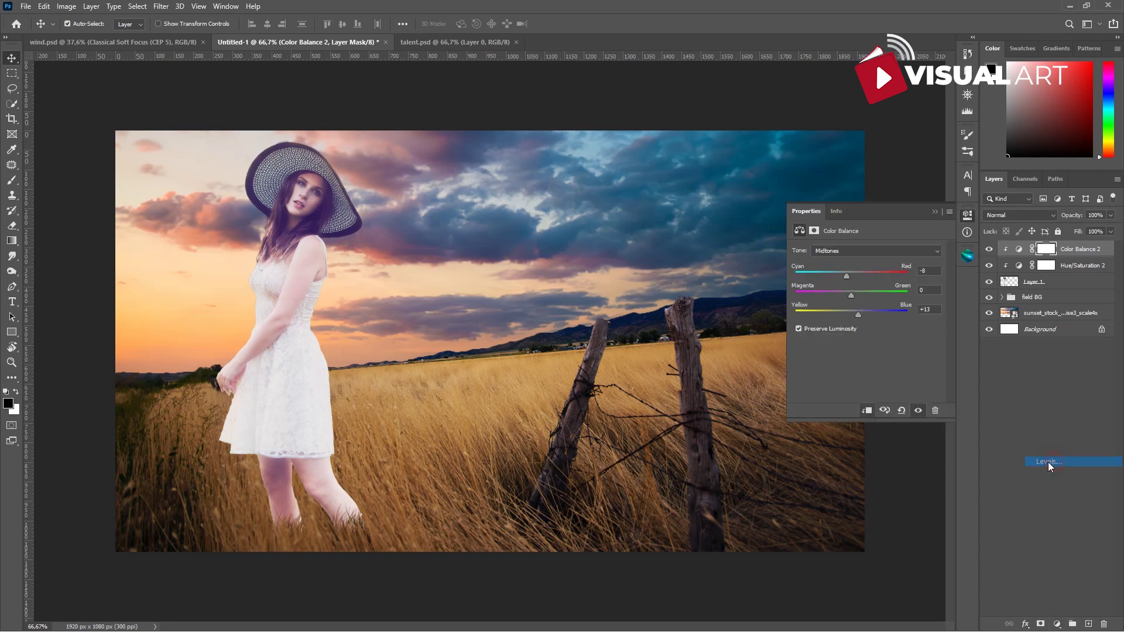
left_click(870, 411)
left_click_drag(940, 335, 880, 336)
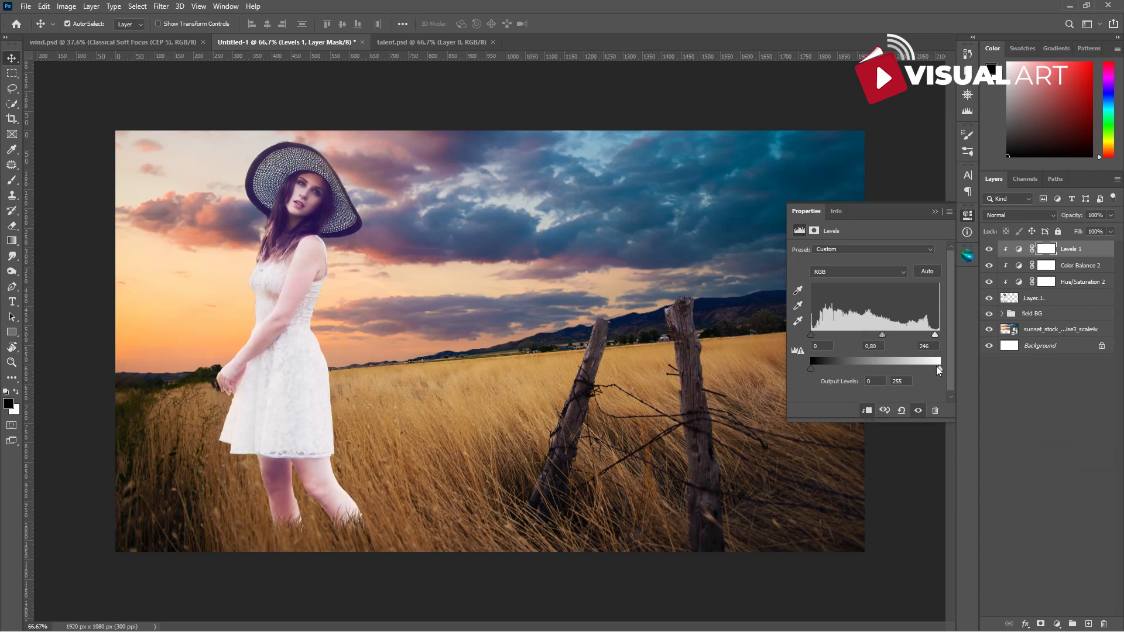
left_click_drag(935, 336, 932, 334)
left_click(936, 212)
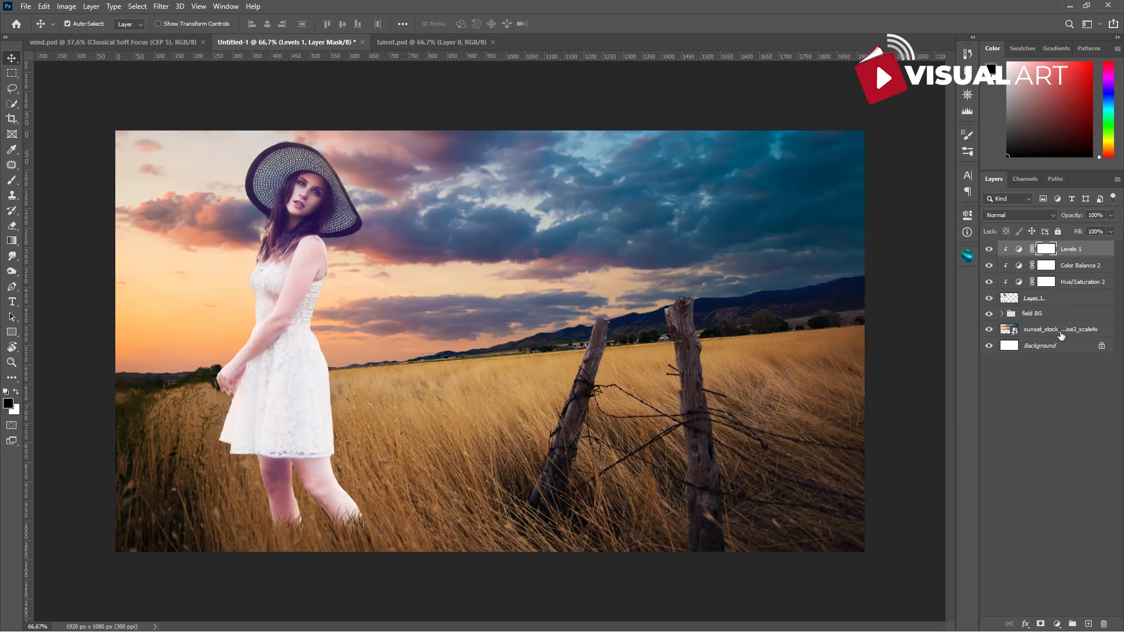
Step: Add a new layer clipped to the woman above the adjustments, fill it with 50% Gray, and set its blend mode to Overlay
left_click(1088, 624)
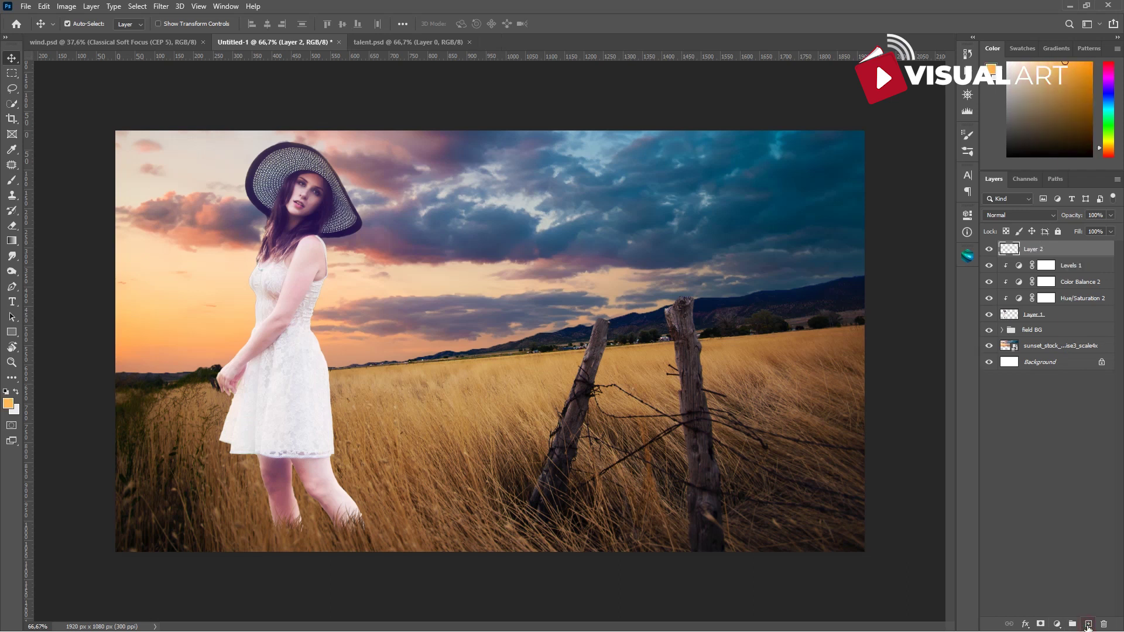
left_click(1048, 256, "alt")
left_click(67, 7)
left_click(44, 6)
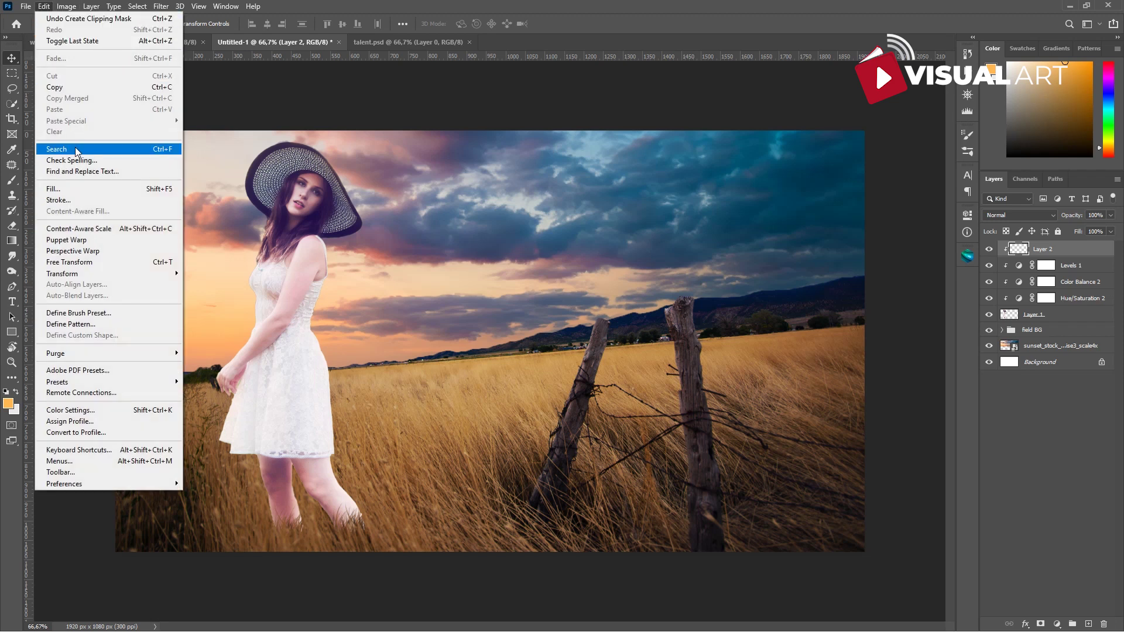
left_click(75, 188)
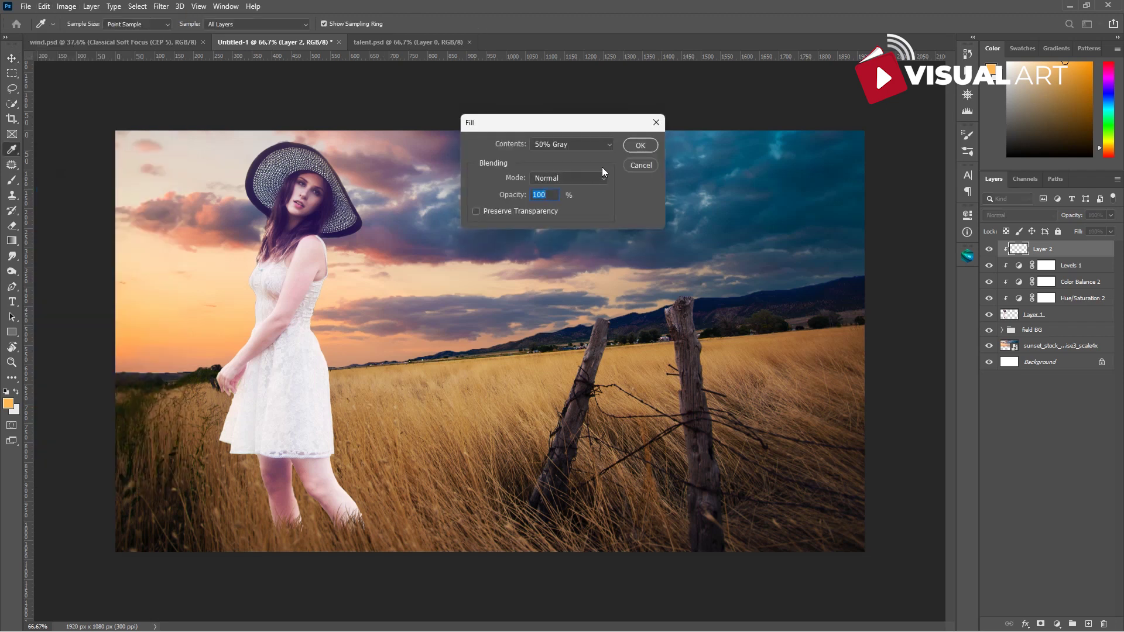
left_click(641, 146)
key("v")
left_click(996, 215)
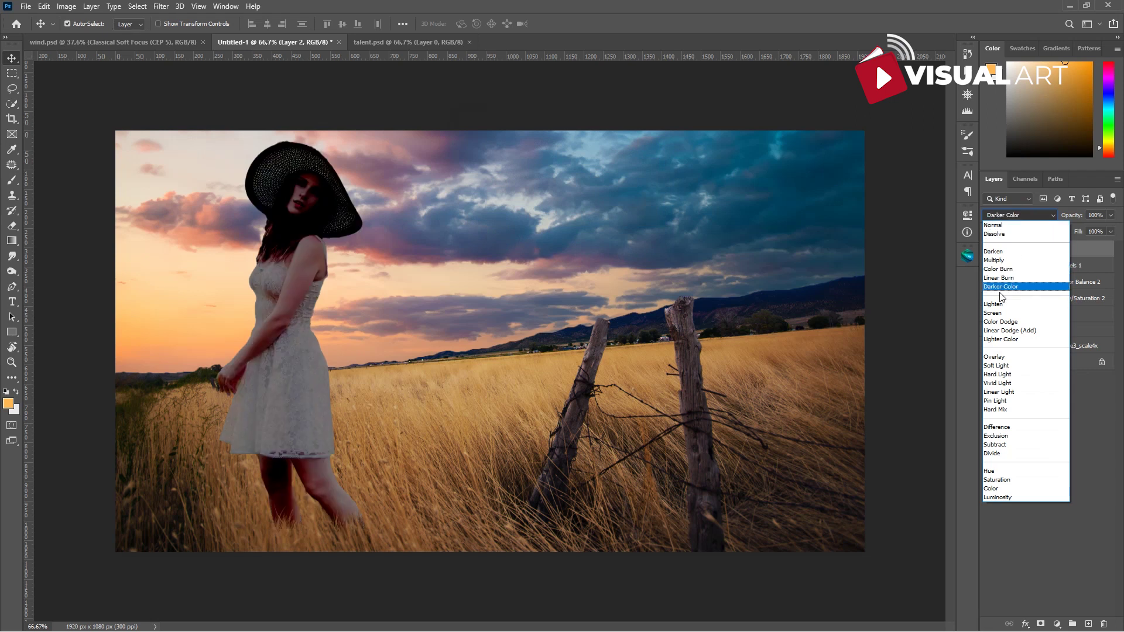
left_click(996, 356)
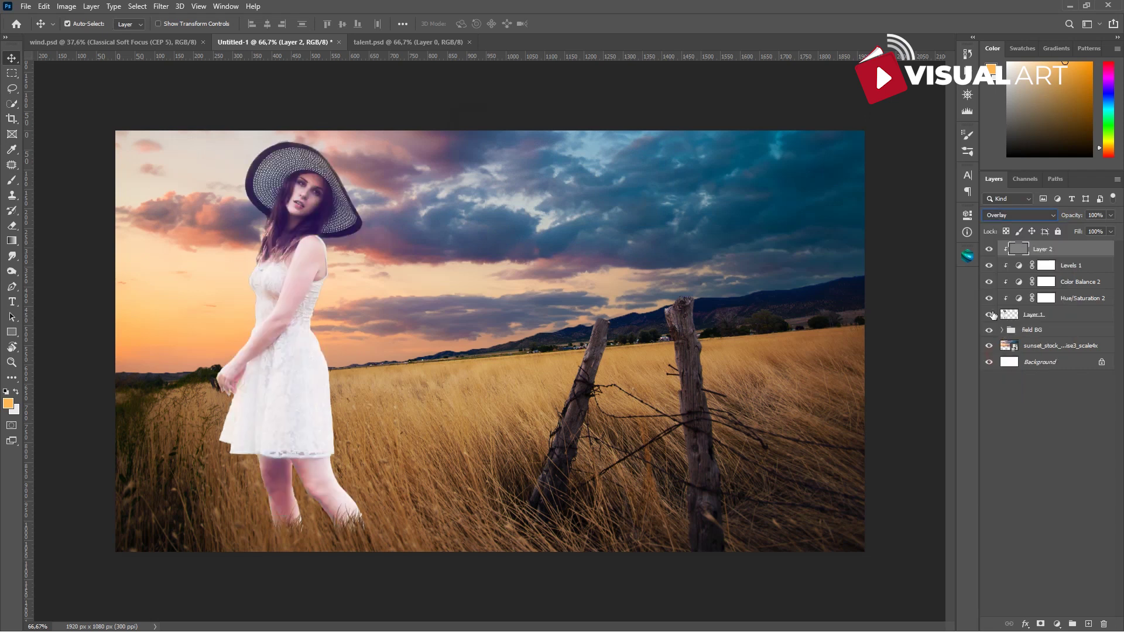
Step: Burn the shaded side of the woman's body and dress on the gray Overlay layer, raising the midtones exposure to 54%
left_click(11, 273)
mouse_move(308, 327)
left_mouse_down()
mouse_move(301, 334)
mouse_move(338, 394)
mouse_move(328, 360)
mouse_move(286, 338)
mouse_move(261, 404)
mouse_move(258, 358)
mouse_move(284, 337)
mouse_move(319, 260)
mouse_move(313, 290)
left_mouse_up()
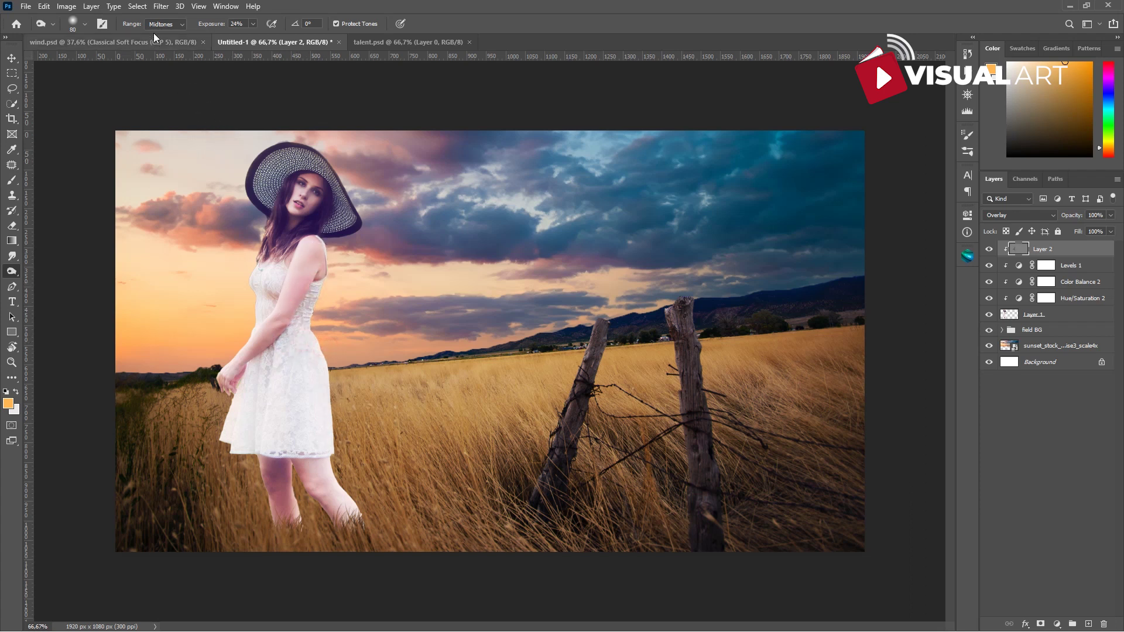
left_click_drag(213, 24, 230, 24)
mouse_move(332, 414)
left_mouse_down()
mouse_move(322, 456)
mouse_move(371, 539)
mouse_move(295, 480)
mouse_move(297, 505)
mouse_move(281, 514)
mouse_move(271, 503)
mouse_move(267, 462)
mouse_move(324, 458)
mouse_move(350, 508)
mouse_move(310, 491)
mouse_move(319, 478)
mouse_move(351, 495)
mouse_move(375, 530)
mouse_move(307, 339)
mouse_move(280, 375)
mouse_move(311, 376)
mouse_move(283, 359)
mouse_move(269, 410)
mouse_move(251, 381)
mouse_move(271, 429)
mouse_move(325, 256)
mouse_move(319, 233)
mouse_move(338, 236)
mouse_move(345, 217)
mouse_move(341, 250)
mouse_move(263, 285)
mouse_move(314, 329)
mouse_move(323, 253)
mouse_move(296, 381)
mouse_move(338, 376)
mouse_move(332, 467)
mouse_move(338, 448)
mouse_move(369, 513)
mouse_move(418, 502)
left_mouse_up()
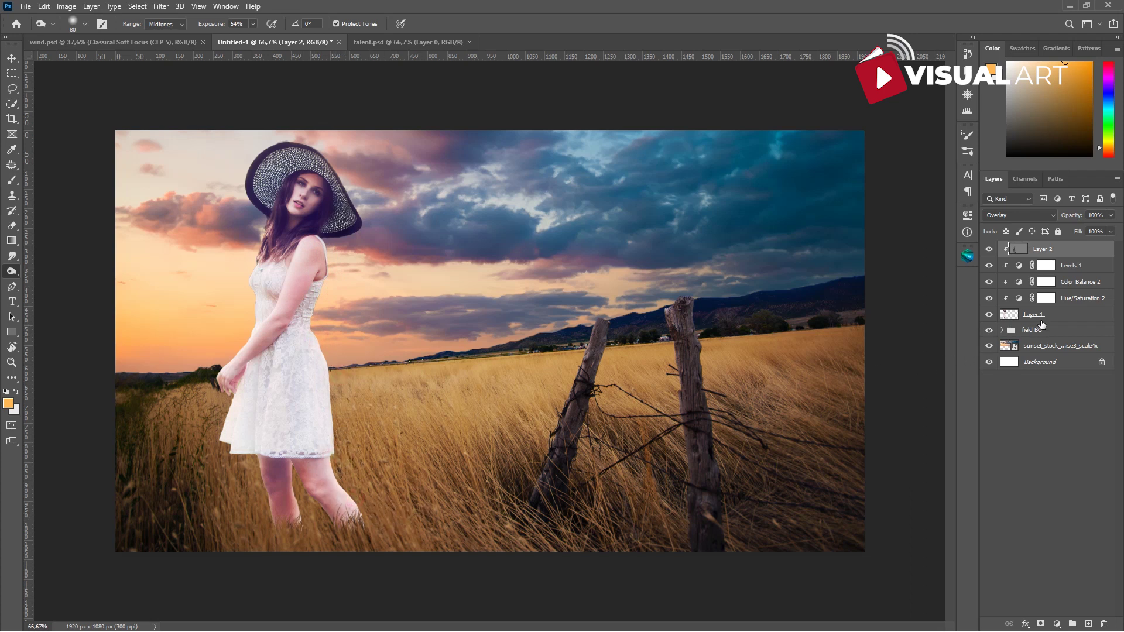
Step: Dodge the sunlit side of the woman's hair and dress on the gray layer at 63% midtones exposure
right_click(12, 272)
left_click(41, 275)
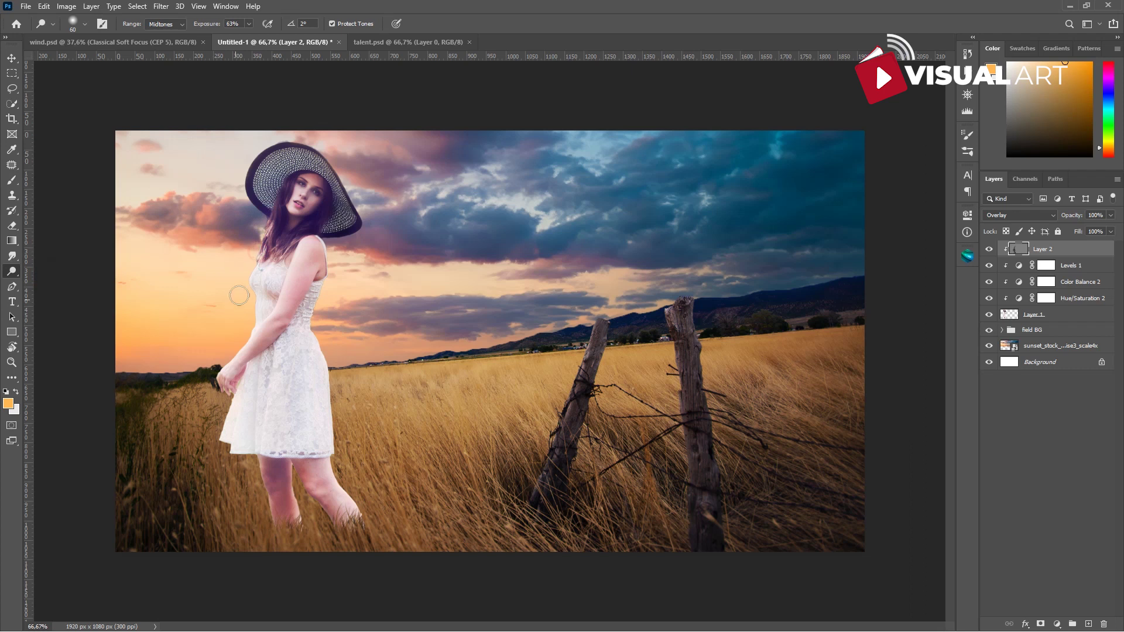
mouse_move(260, 311)
left_mouse_down()
mouse_move(204, 380)
mouse_move(234, 399)
mouse_move(201, 457)
mouse_move(245, 429)
left_mouse_up()
left_click_drag(268, 243, 264, 250)
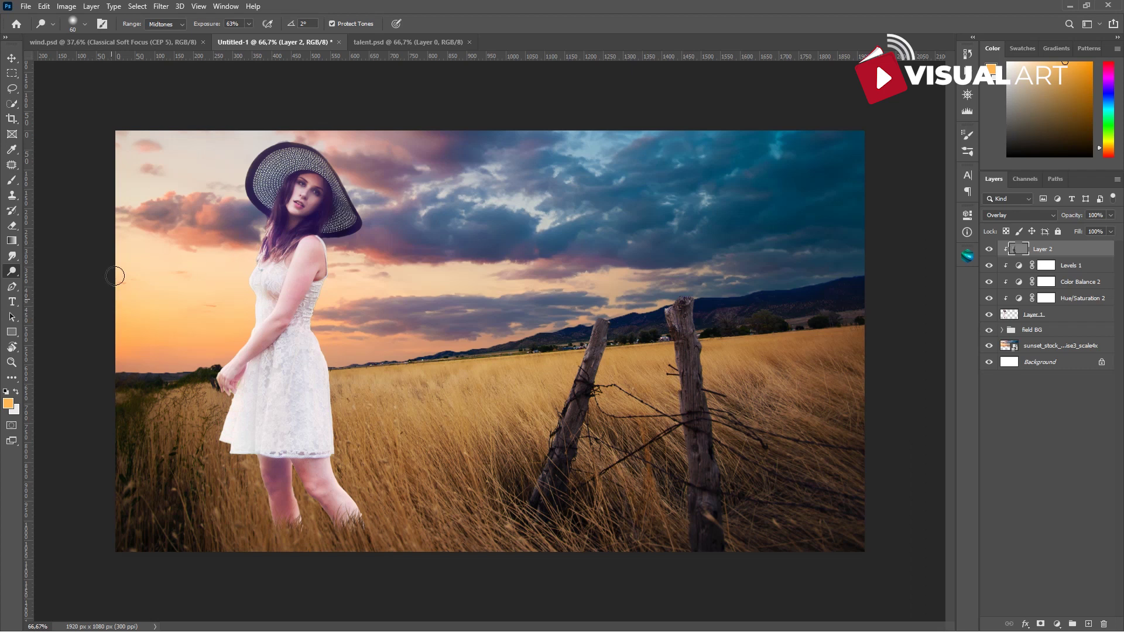
left_click(11, 57)
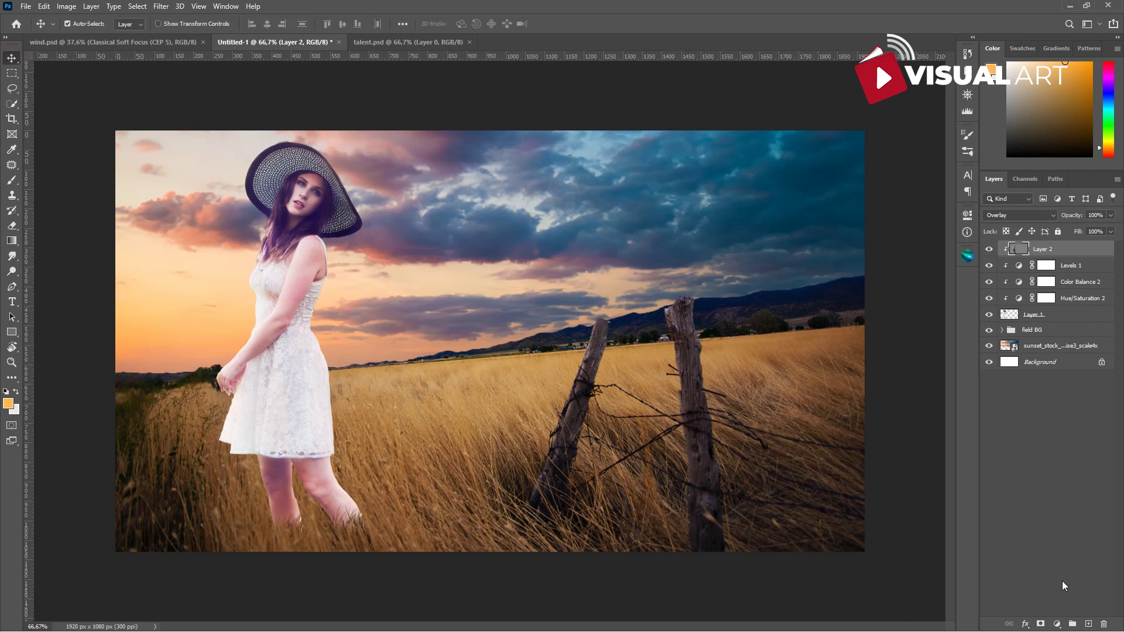
Step: Add a second clipped Levels adjustment above the first, setting midtones to 0.84 and the output white level to 214
left_click(1072, 267)
left_click(1057, 624)
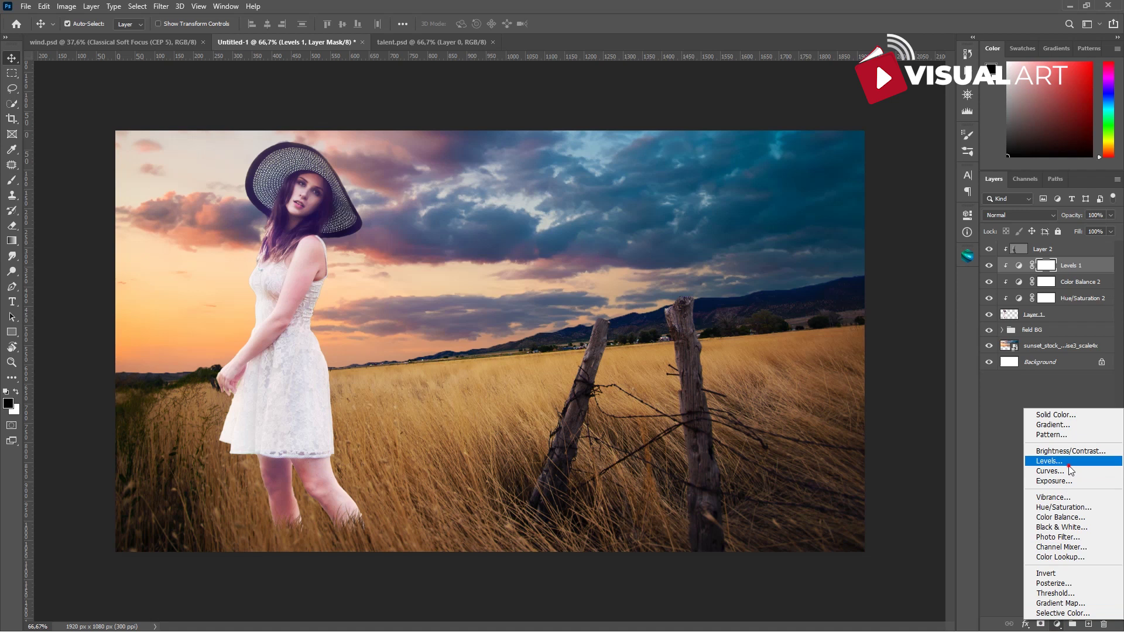
left_click(1069, 462)
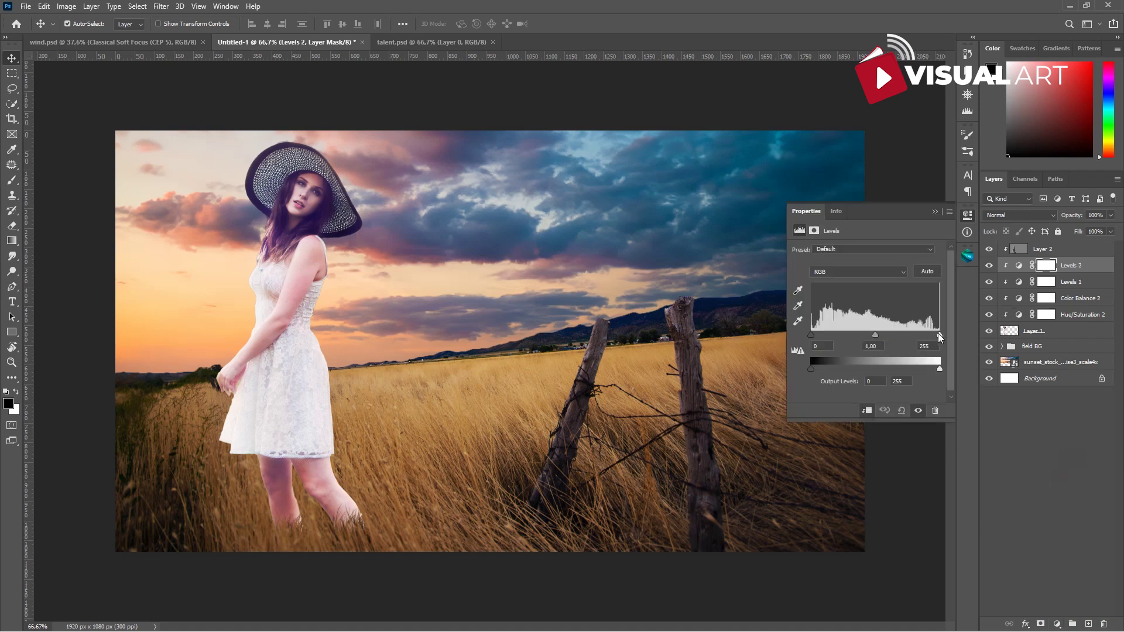
left_click_drag(938, 332, 925, 368)
left_click_drag(877, 335, 883, 334)
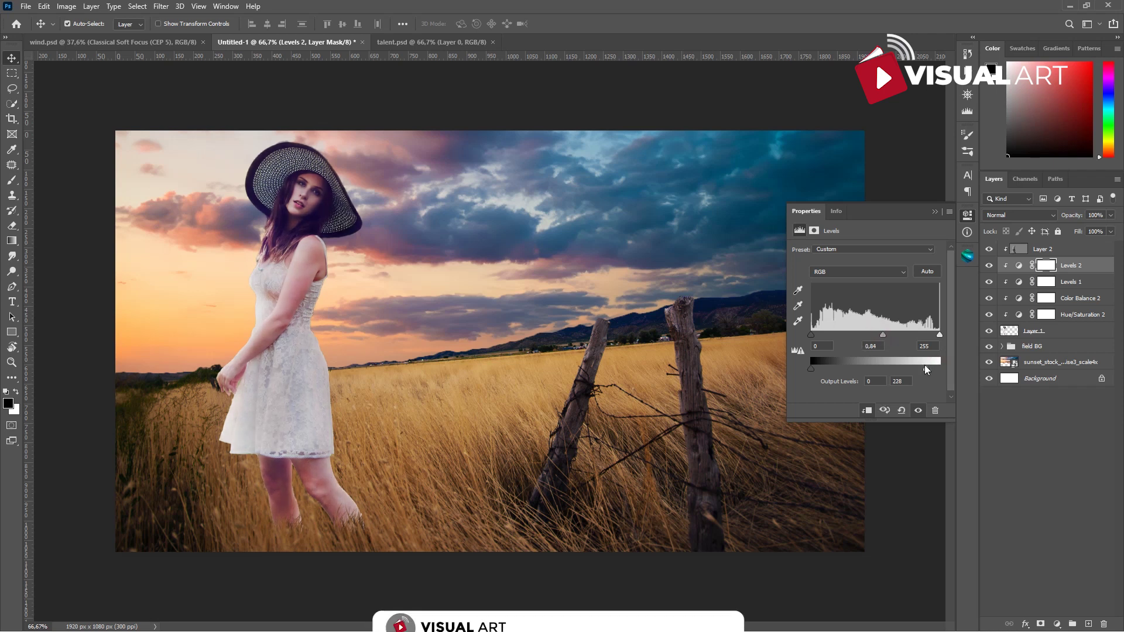
left_click_drag(925, 368, 919, 368)
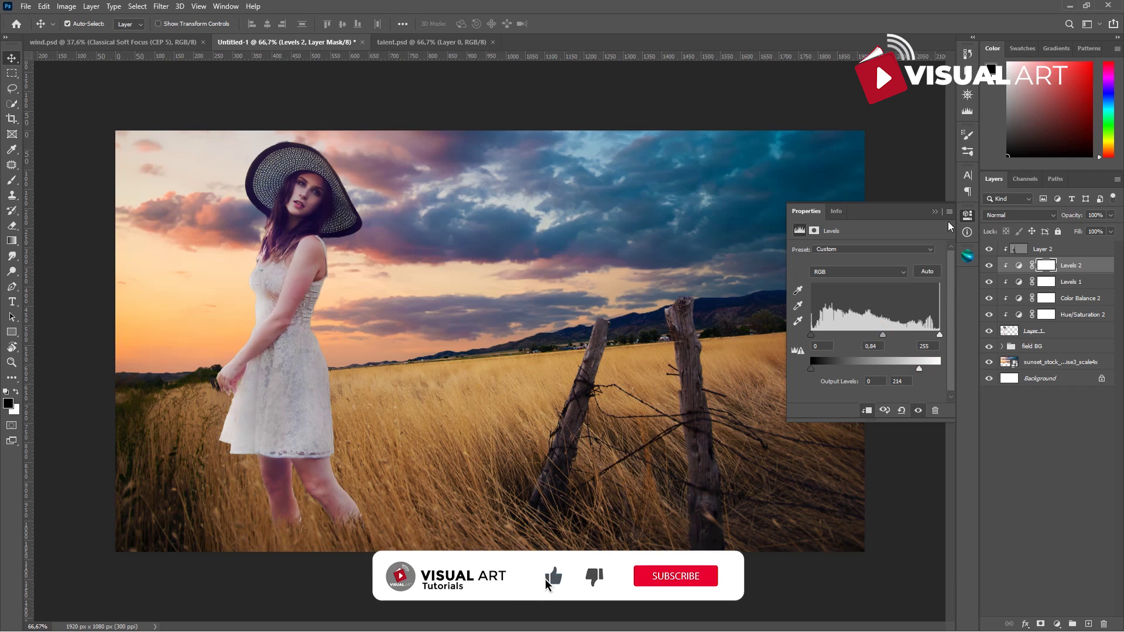
left_click(935, 212)
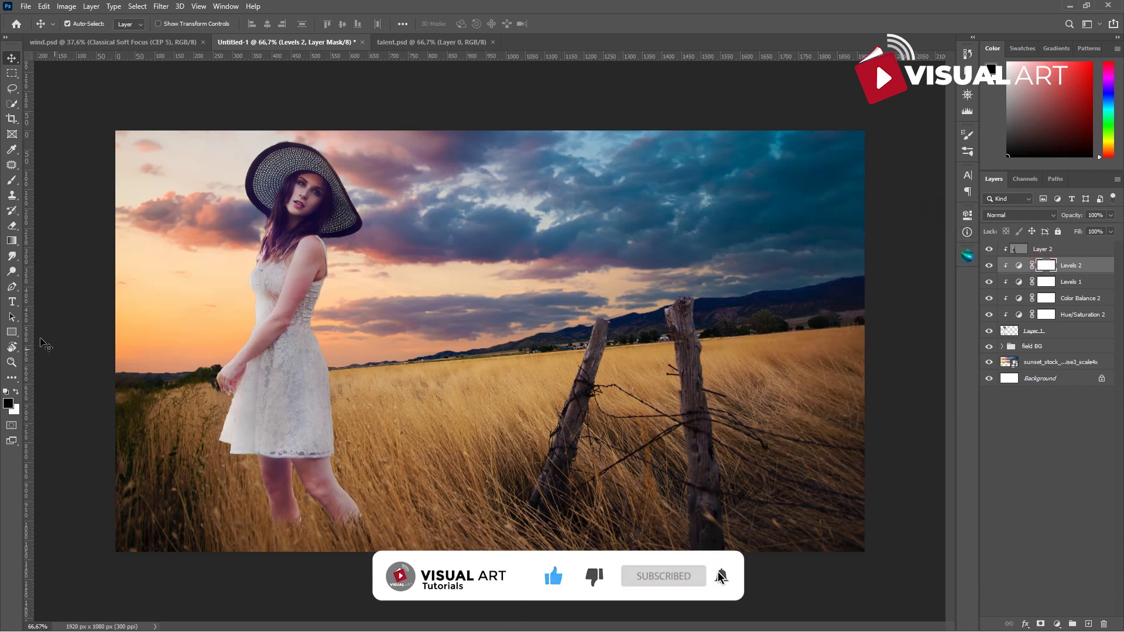
Step: Paint black with a 400 px soft brush on the new Levels mask along the woman's sunlit side
left_click(12, 180)
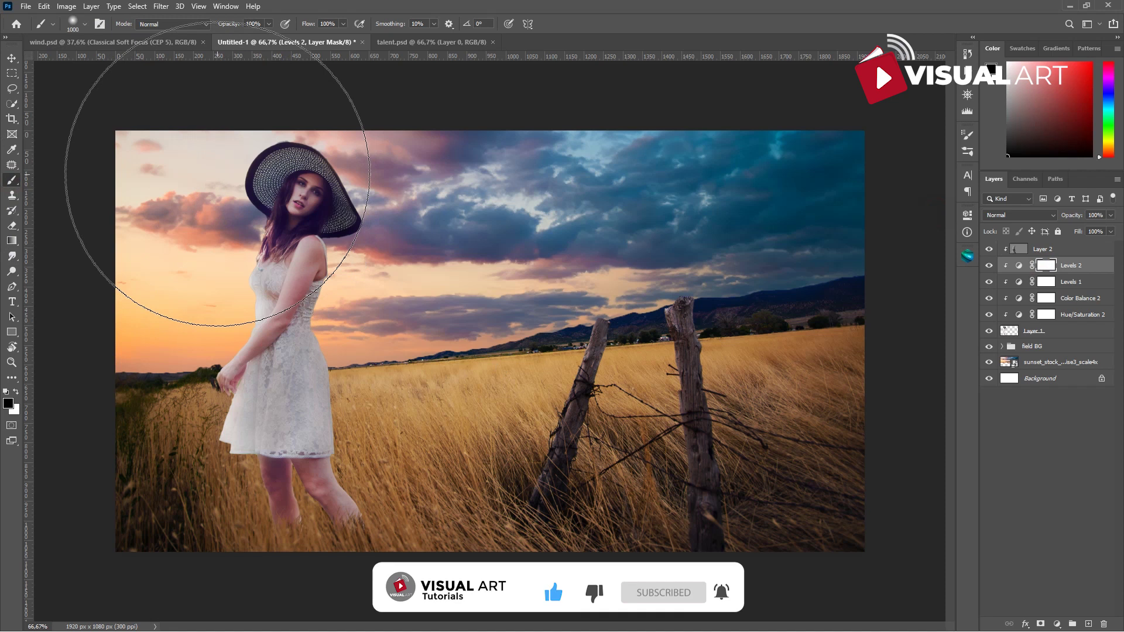
key("bracketleft")
key("bracketleft")
key("bracketleft")
key("bracketleft")
key("bracketleft")
key("bracketleft")
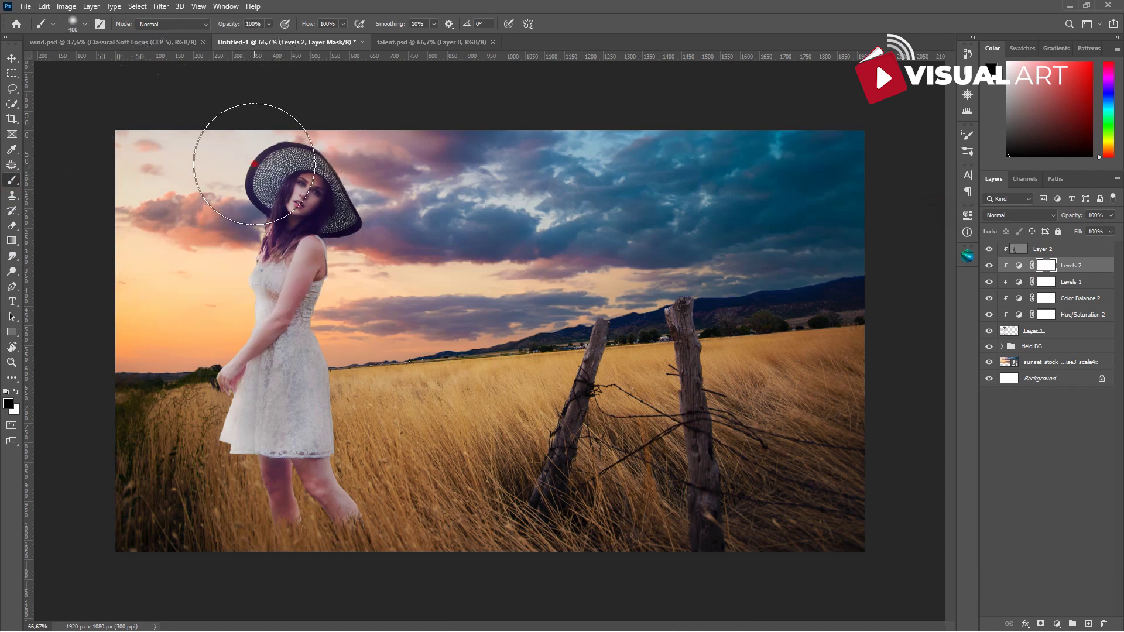
left_click(230, 188)
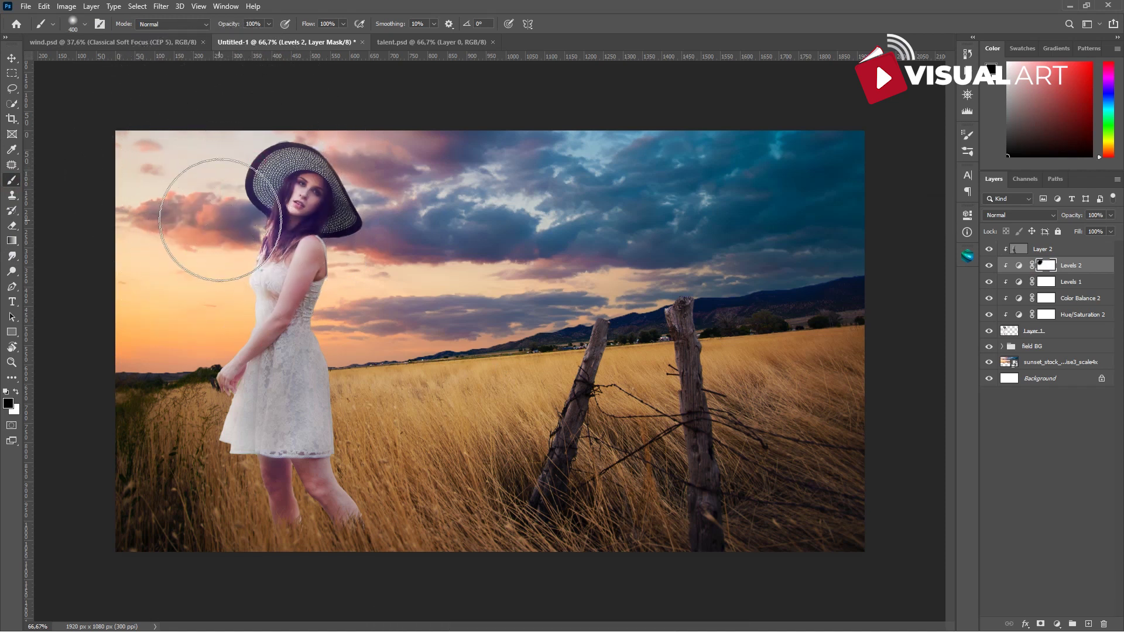
left_click(215, 287)
mouse_move(165, 342)
left_mouse_down()
mouse_move(175, 283)
mouse_move(180, 376)
mouse_move(201, 420)
mouse_move(214, 348)
left_mouse_up()
Step: Paint black lightly on the Levels mask along the back of the woman's dress, using a 150 px brush at 37% opacity
key("bracketleft")
key("bracketleft")
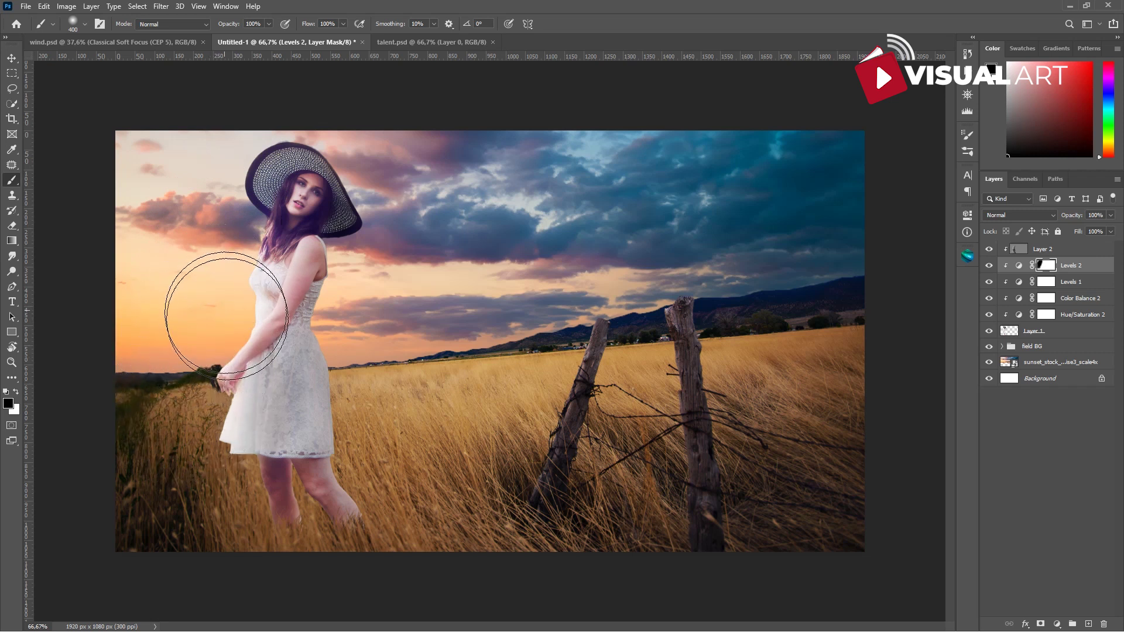
key("bracketleft")
key("bracketleft")
left_click_drag(226, 24, 217, 26)
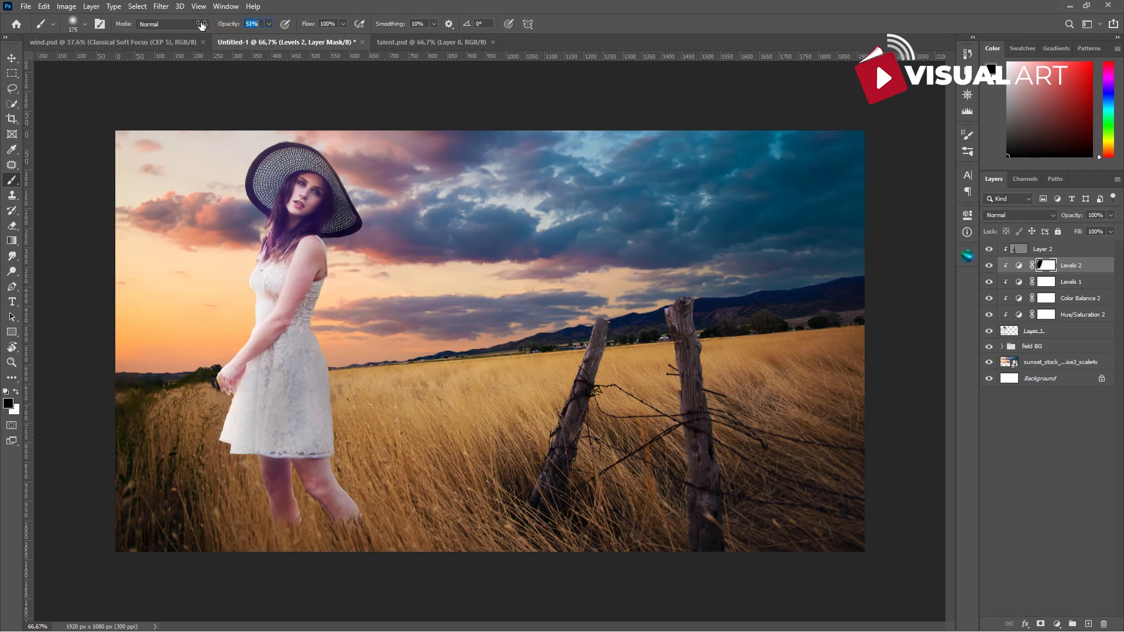
left_click_drag(192, 25, 195, 24)
key("bracketleft")
mouse_move(331, 304)
left_mouse_down()
mouse_move(360, 328)
mouse_move(304, 333)
mouse_move(279, 363)
mouse_move(288, 339)
mouse_move(262, 419)
mouse_move(275, 404)
mouse_move(257, 369)
mouse_move(244, 377)
mouse_move(245, 322)
mouse_move(271, 322)
mouse_move(242, 309)
mouse_move(223, 418)
mouse_move(396, 425)
left_mouse_up()
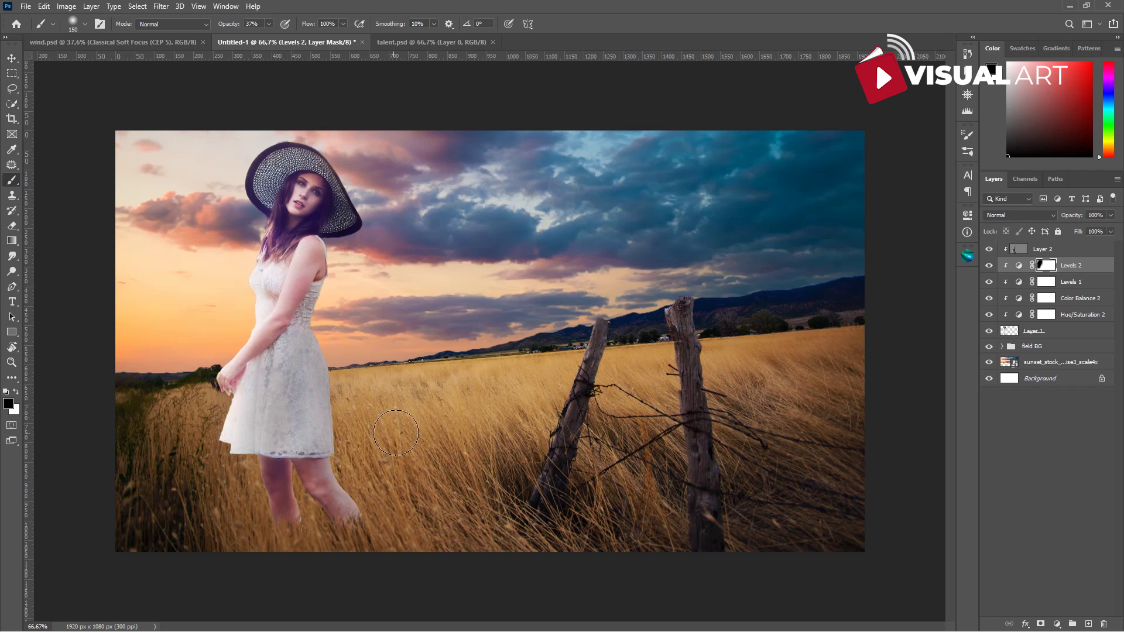
left_click(12, 58)
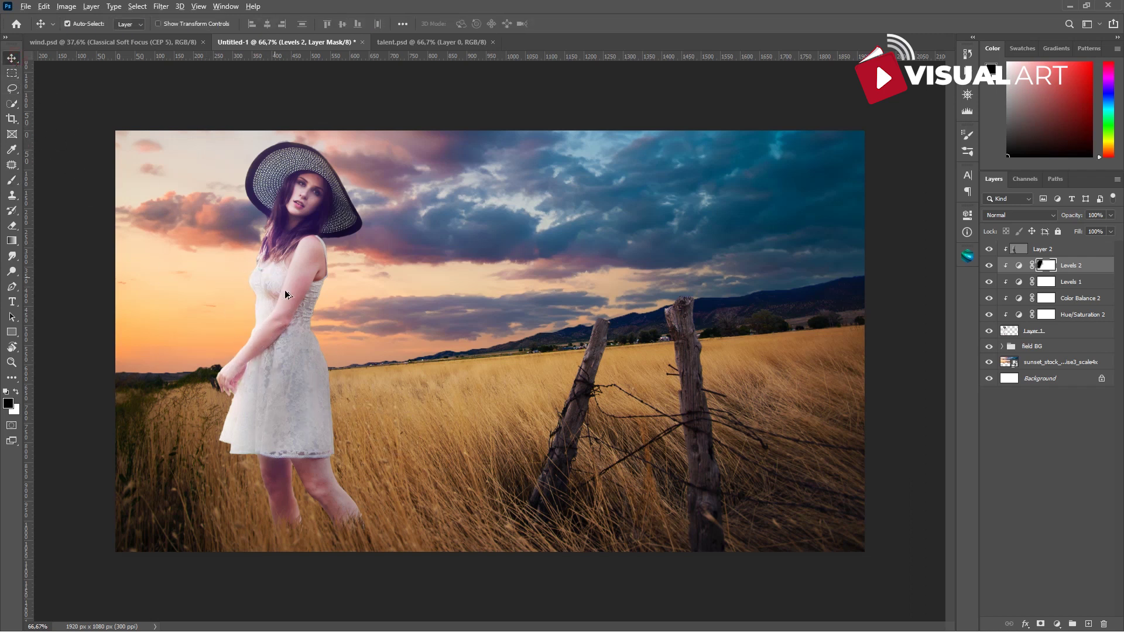
Step: Group the woman's layer with all its clipped layers and name the group "talent"
key("ctrl+minus")
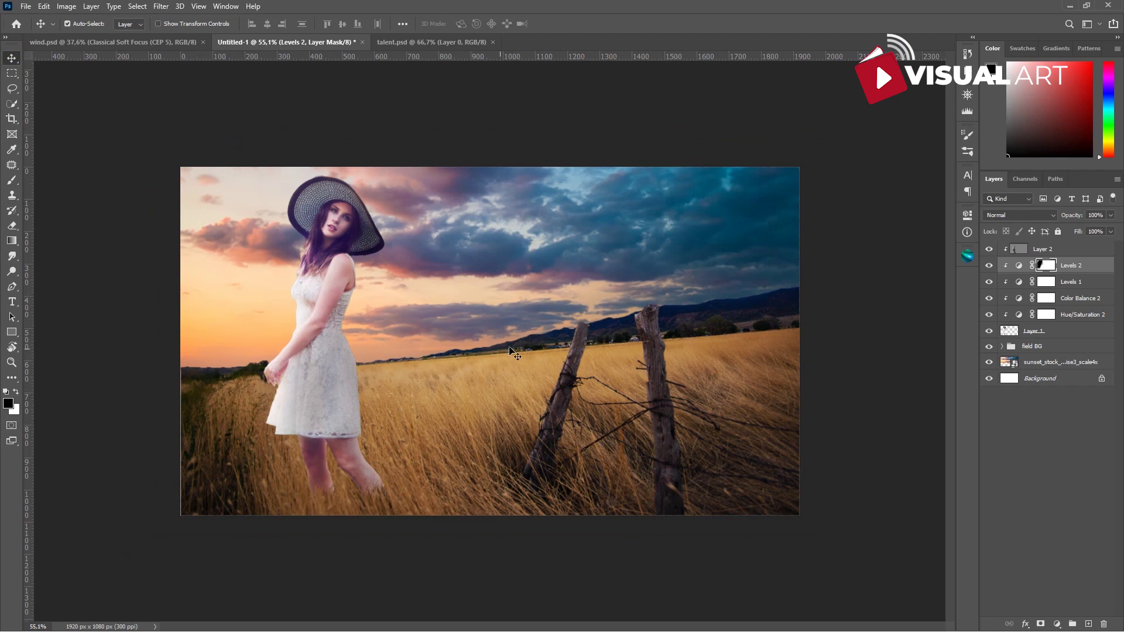
left_click(1059, 255)
left_click(1063, 332, "shift")
key("ctrl+g")
key("ctrl")
double_click(1030, 249)
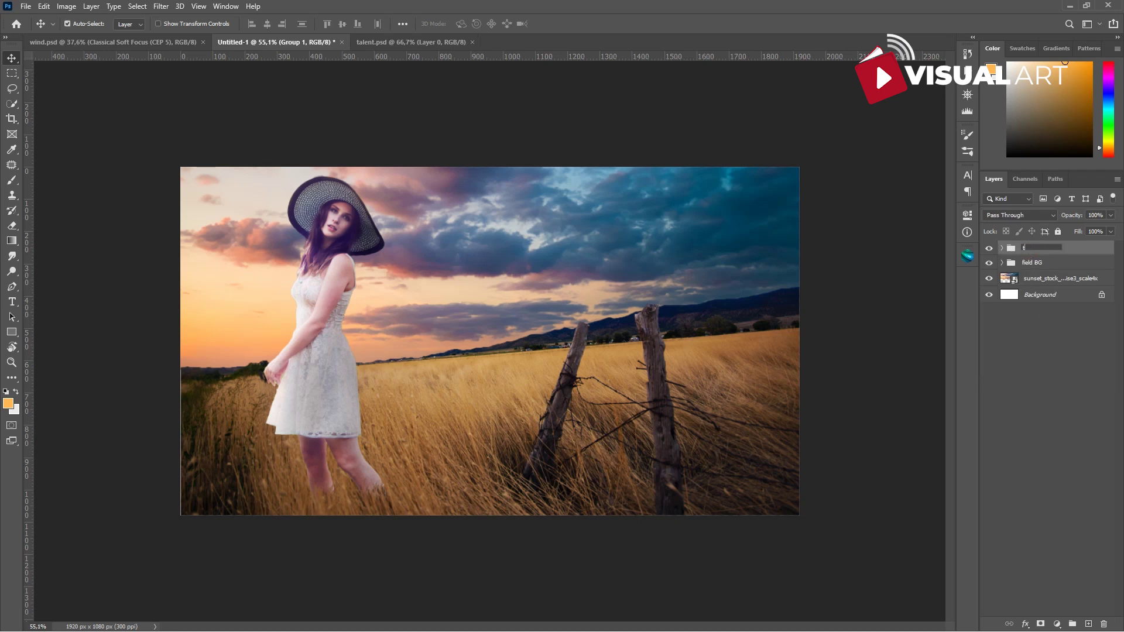
type("talent")
key("Return")
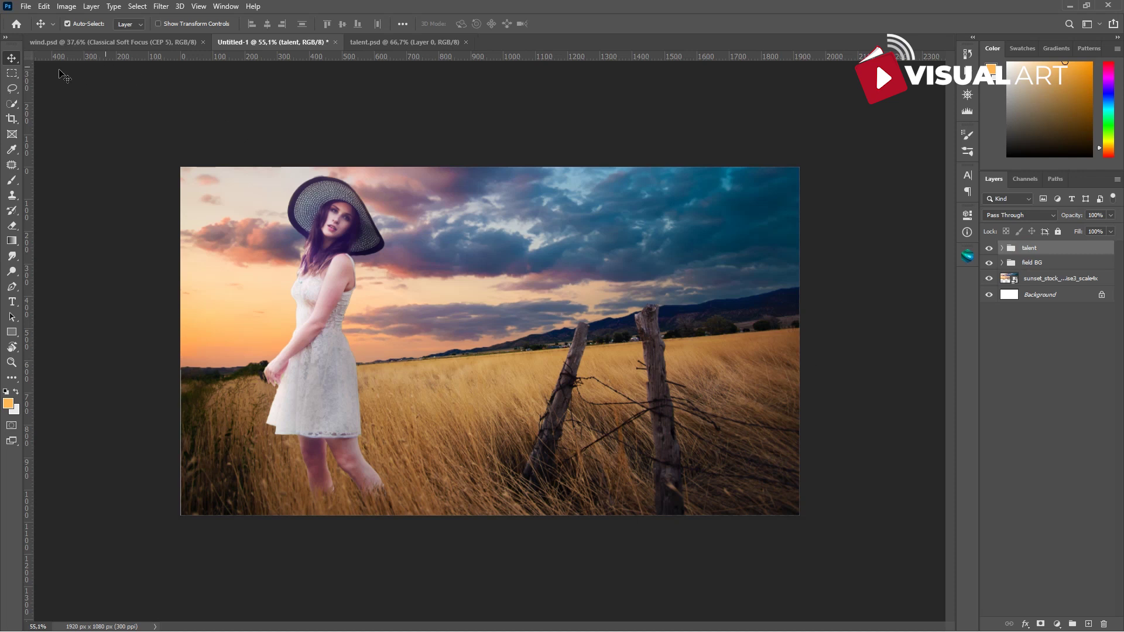
Step: Add a new layer above the field BG group and paint one soft orange spot on the horizon with a 500 px brush at 100% opacity
left_click(1057, 262)
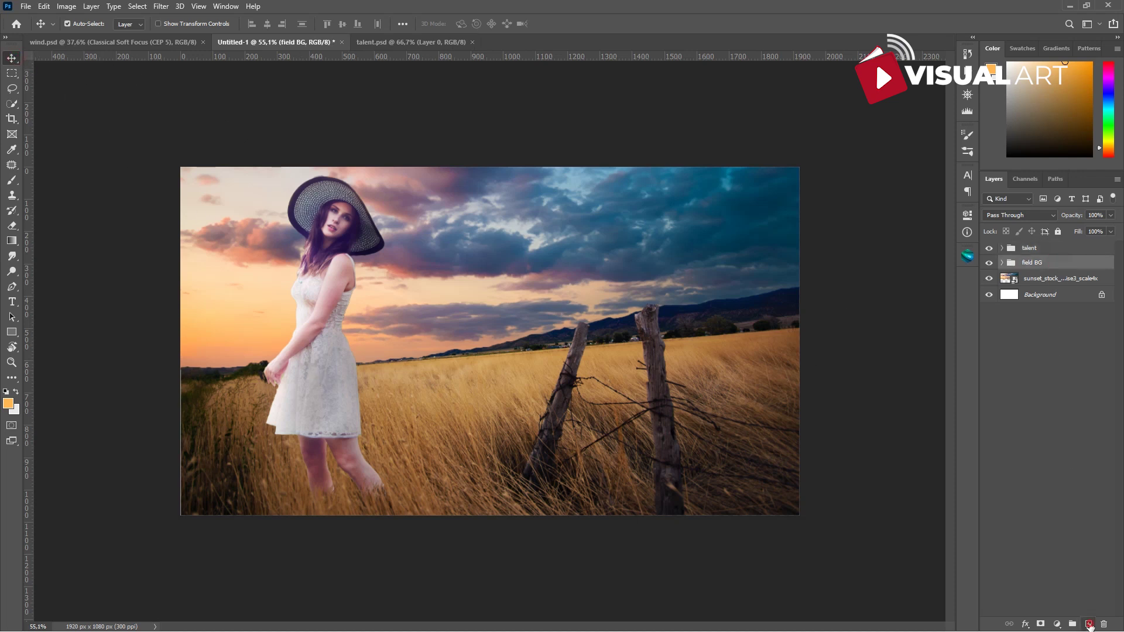
left_click(1089, 625)
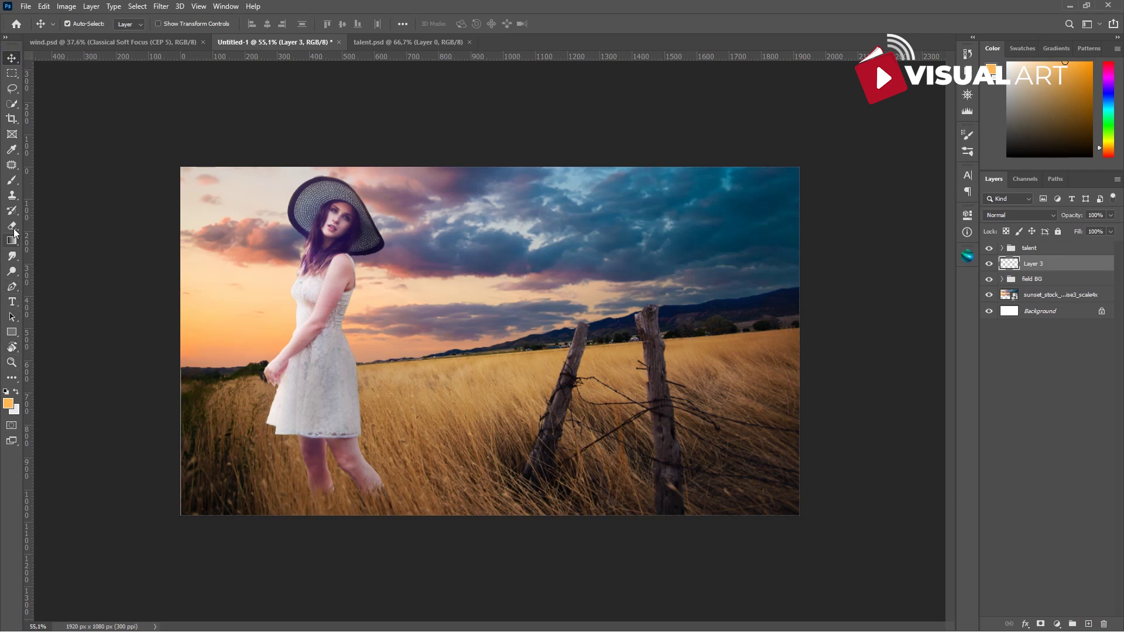
left_click(10, 182)
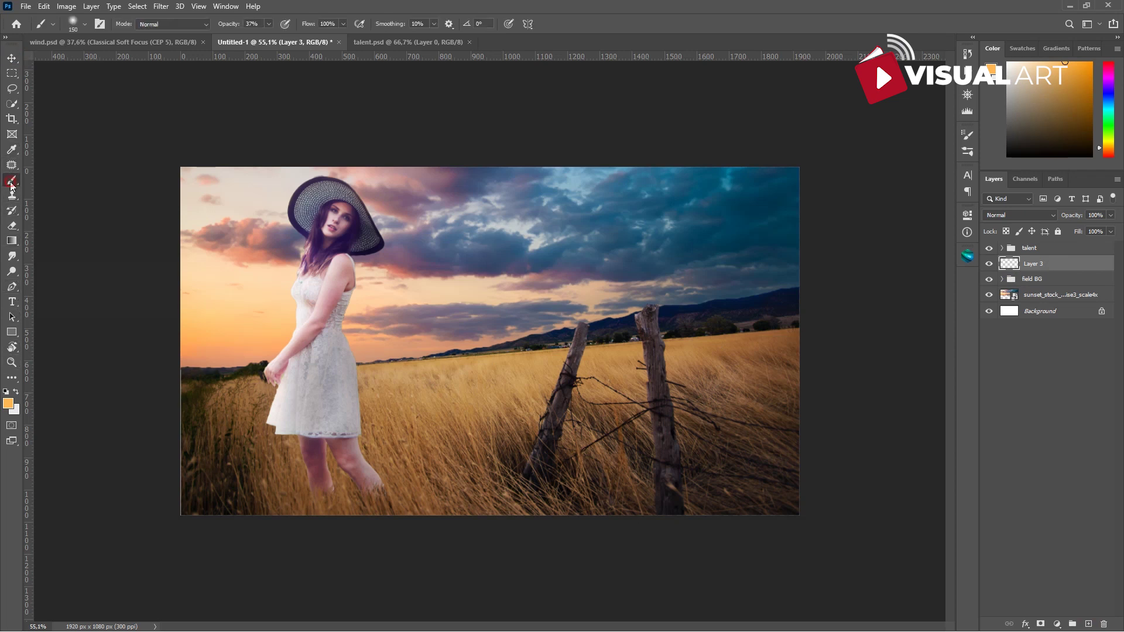
key("bracketright")
key("bracketright")
key("bracketright")
key("bracketright")
key("bracketright")
key("bracketright")
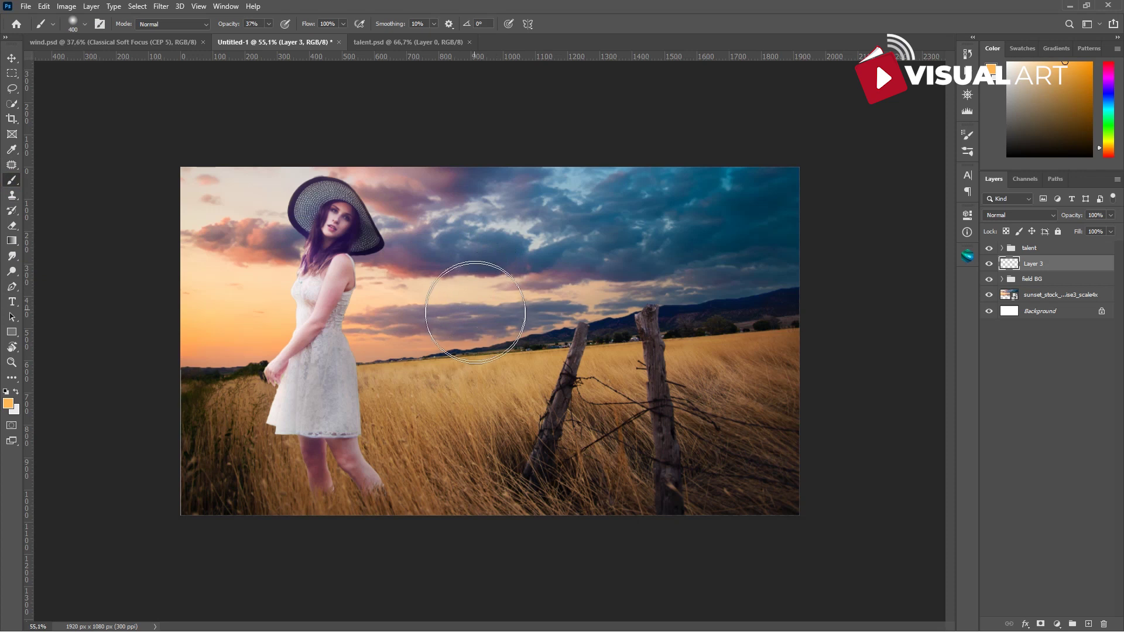
left_click_drag(397, 26, 421, 26)
left_click(472, 347)
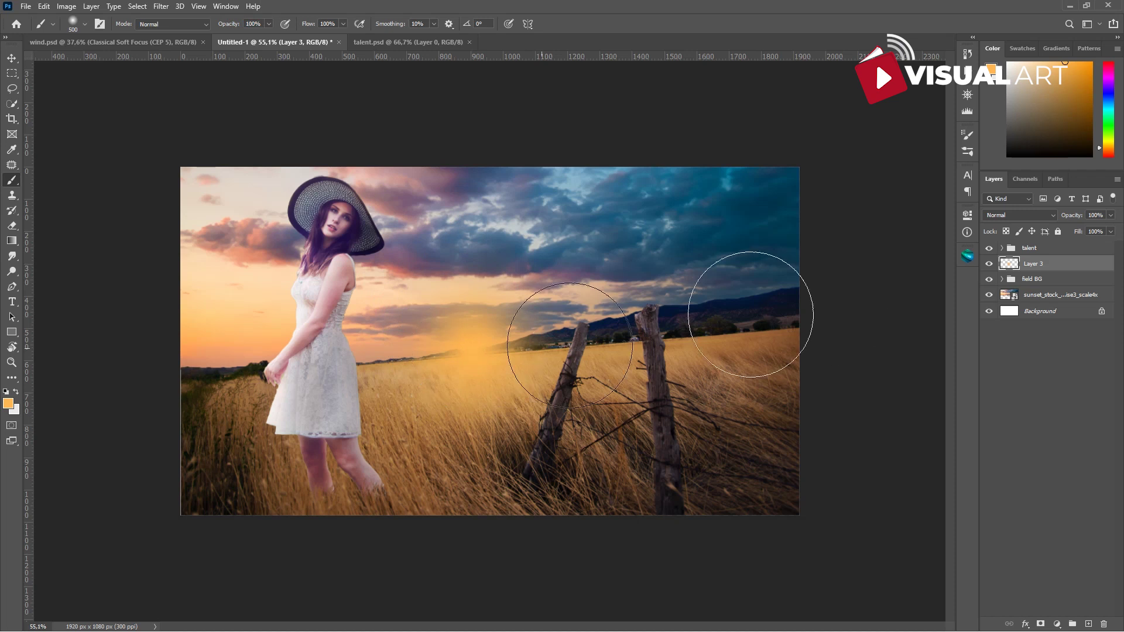
Step: Set the orange glow layer to Screen, then greatly enlarge it and center it over the sunlit sky beside the woman
left_click(1019, 215)
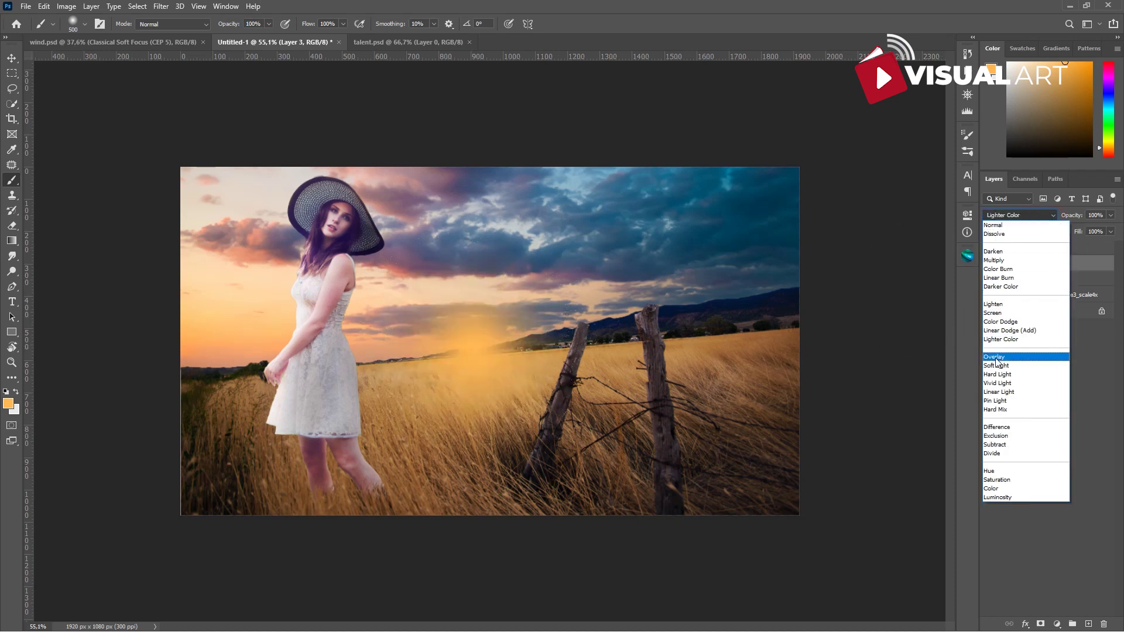
left_click(1002, 314)
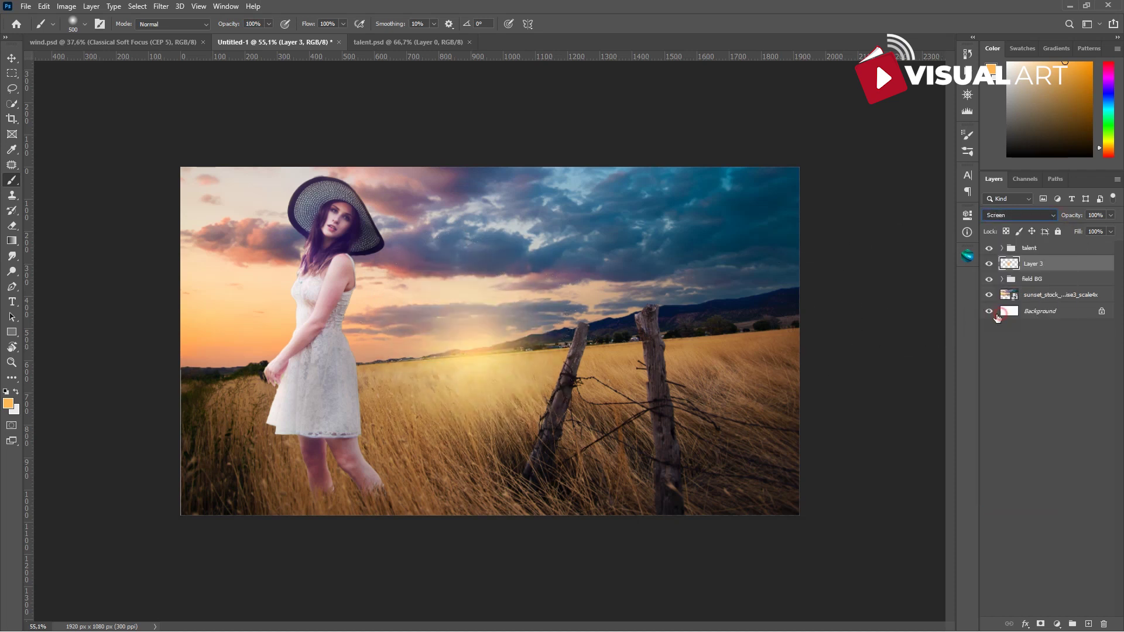
left_click(11, 58)
key("ctrl")
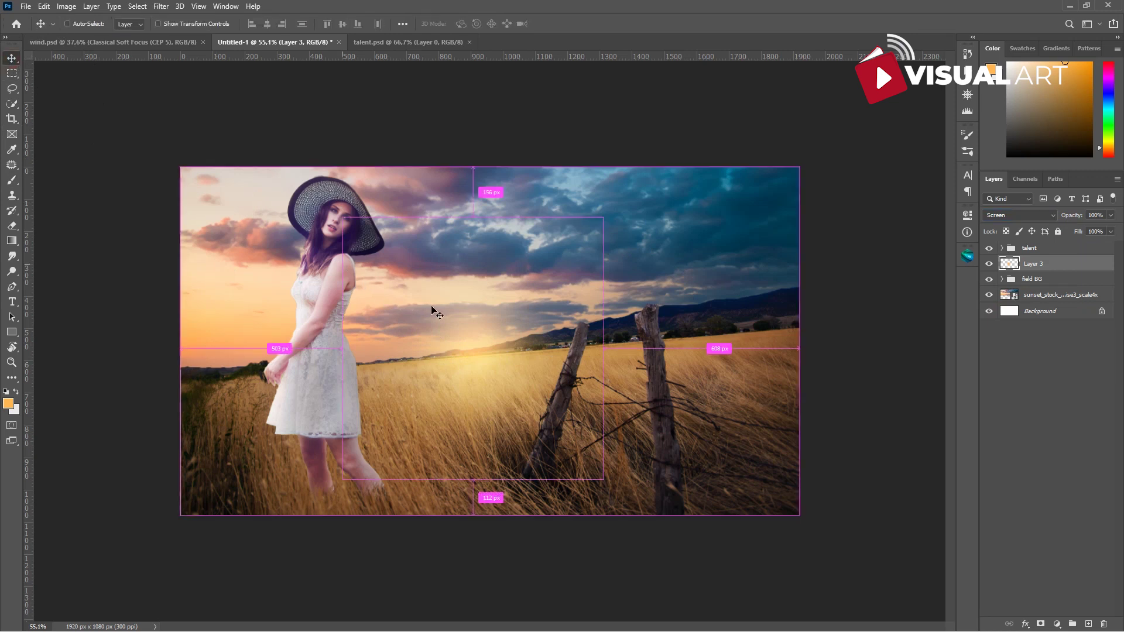
key("ctrl+t")
left_click_drag(602, 217, 793, 25)
left_click_drag(513, 252, 315, 274)
key("ctrl+minus")
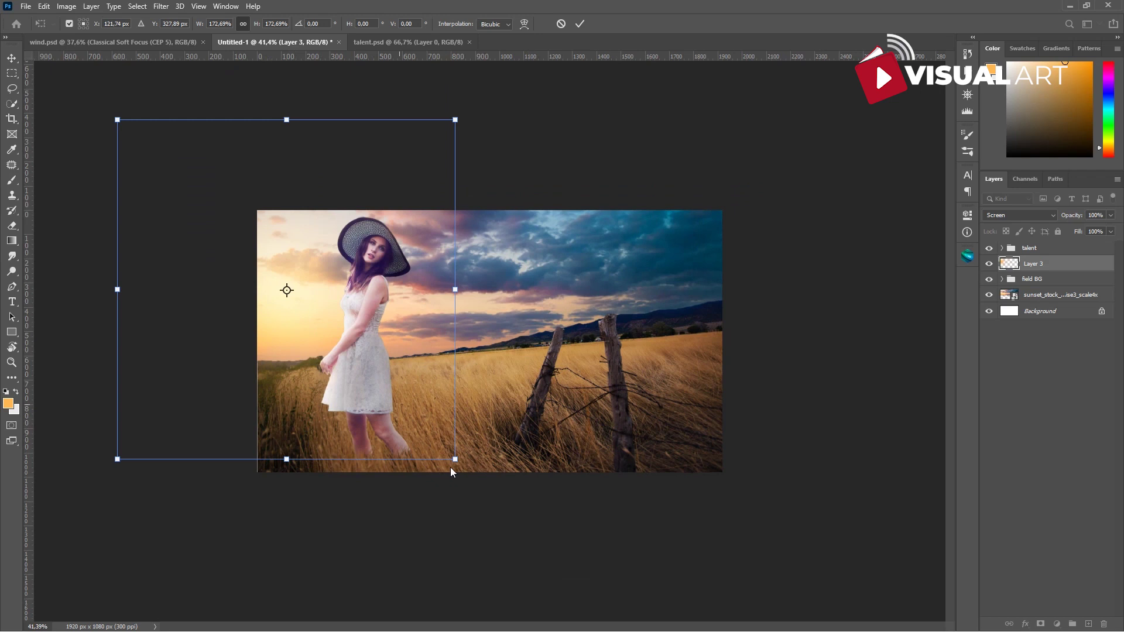
left_click_drag(456, 461, 747, 613)
left_click_drag(476, 429, 368, 336)
key("Return")
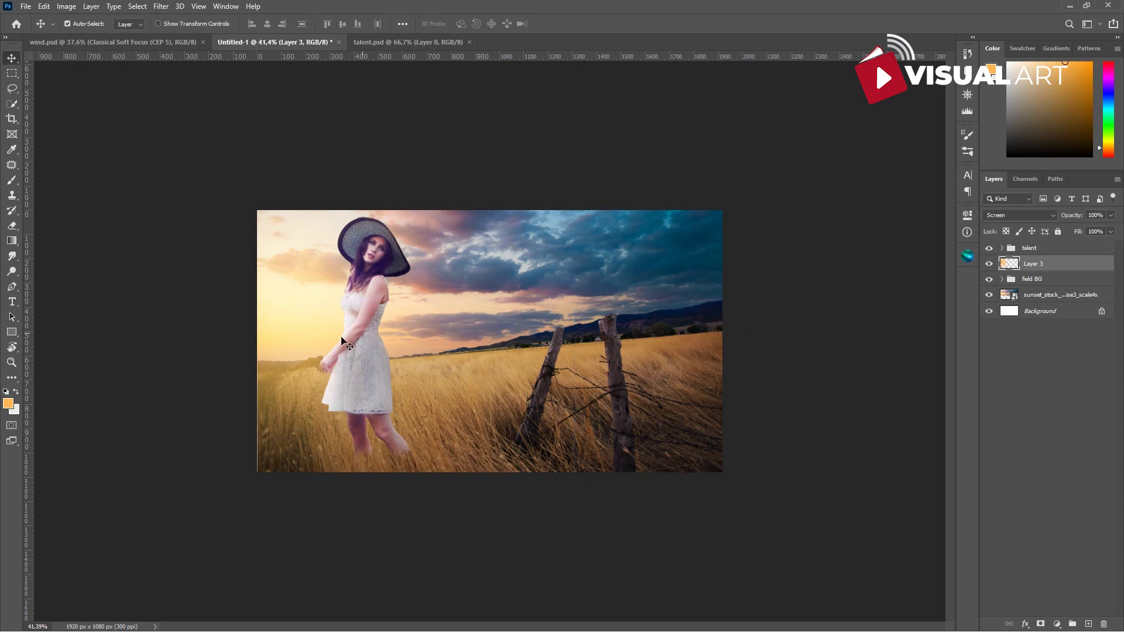
Step: Duplicate the orange glow layer and place the copy above the talent group
scroll(286, 241, "up", 3)
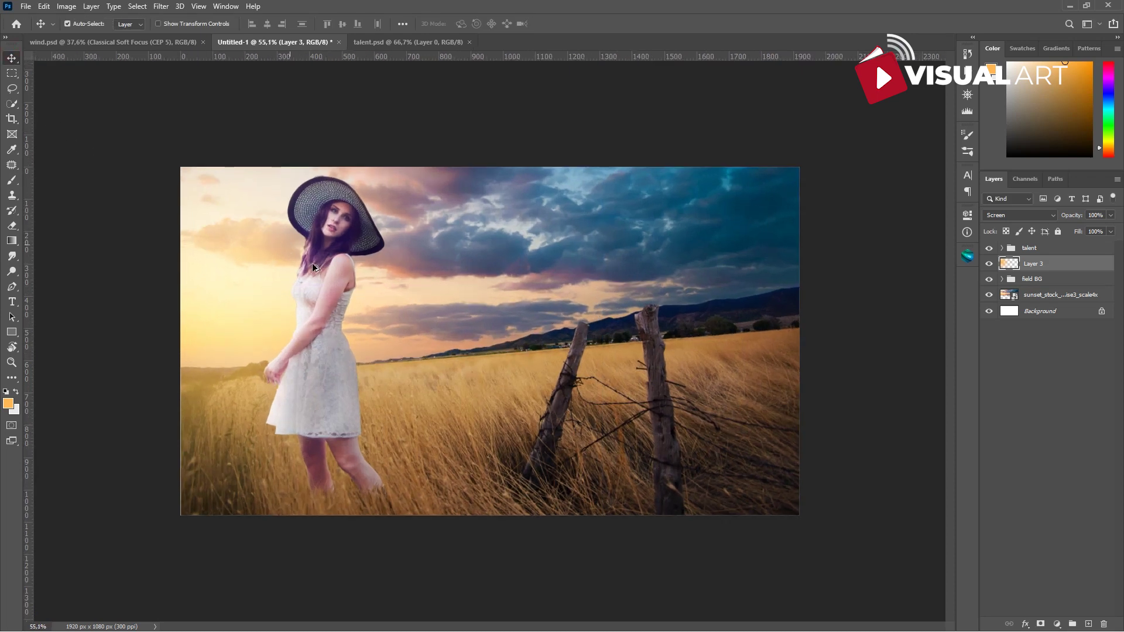
key("ctrl")
right_click(1049, 269)
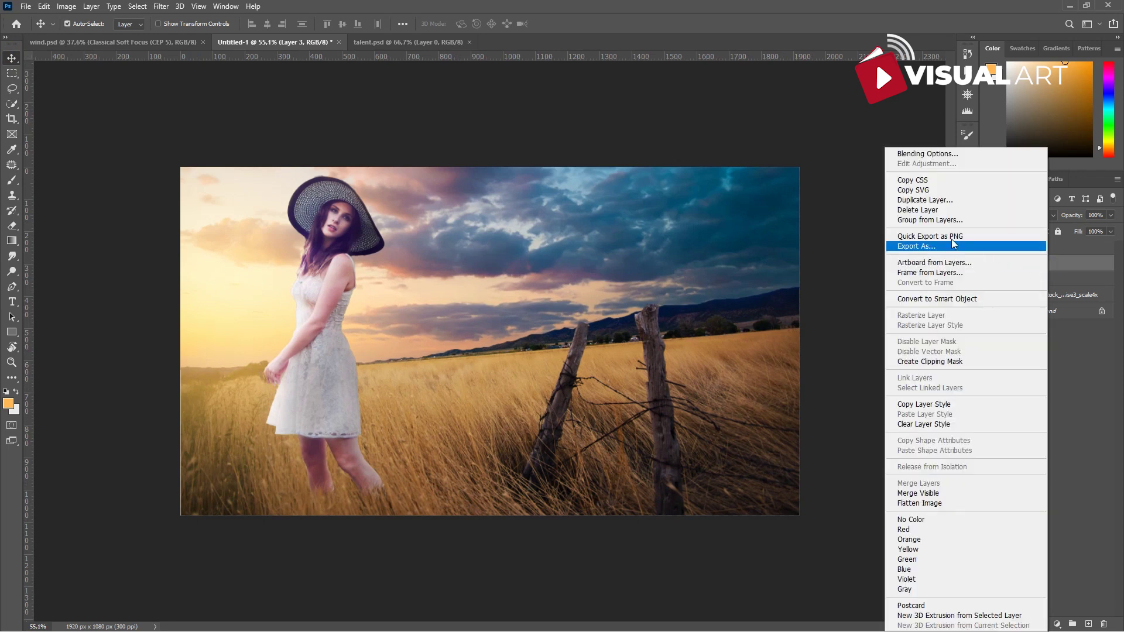
left_click(937, 200)
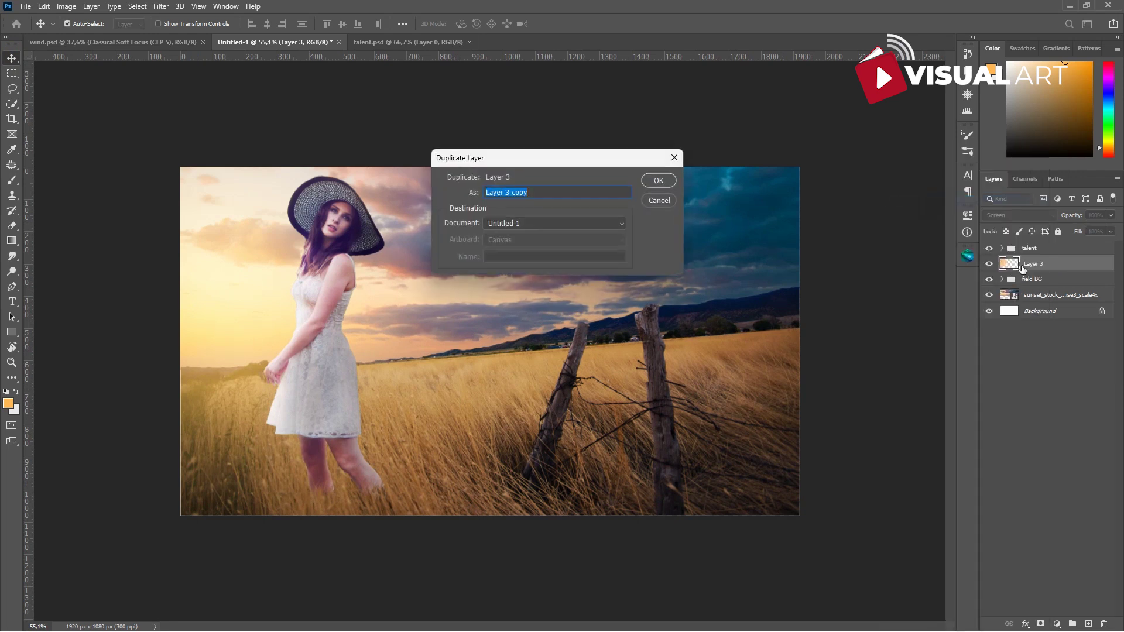
left_click(659, 182)
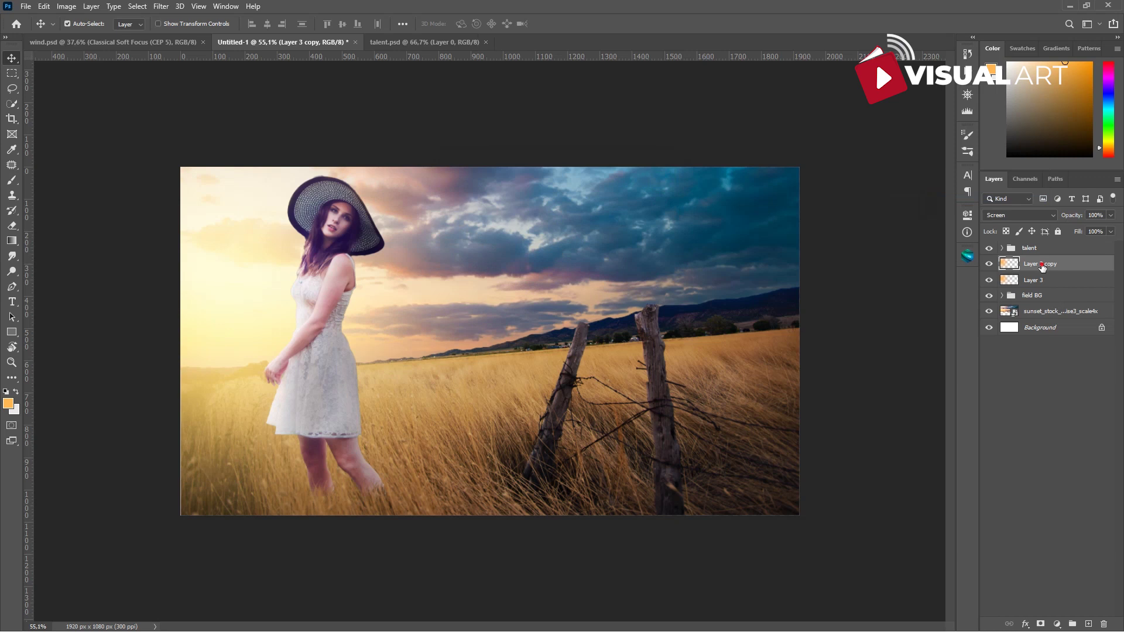
left_click_drag(1032, 265, 1043, 245)
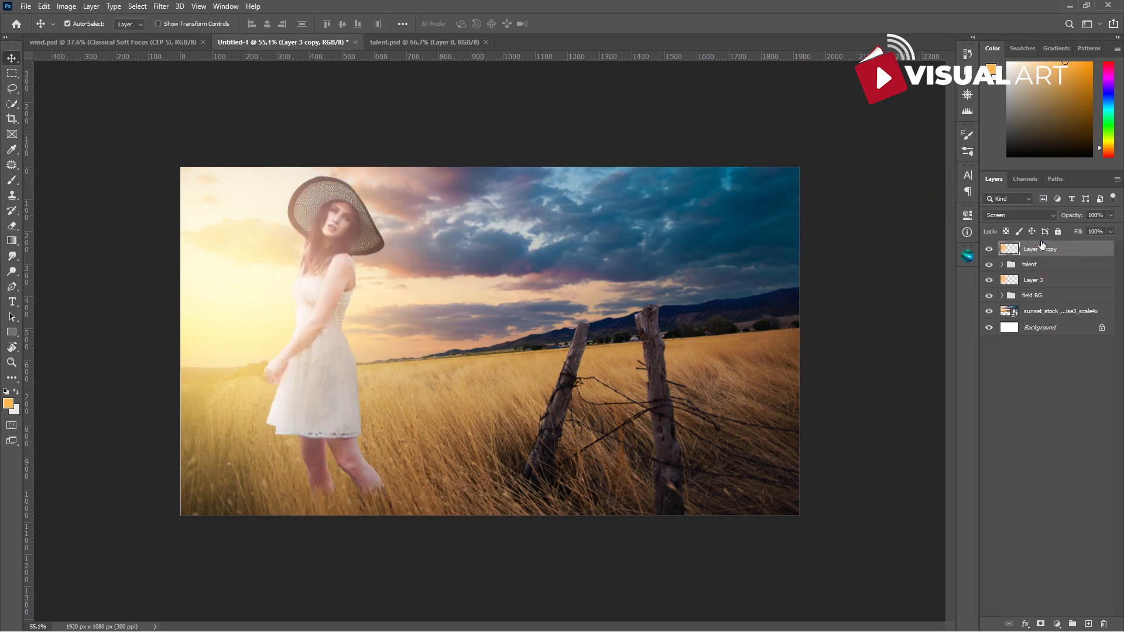
Step: Set the glow copy's blend mode to Color Dodge and shift it up toward the upper sky beside the hat
left_click(1040, 215)
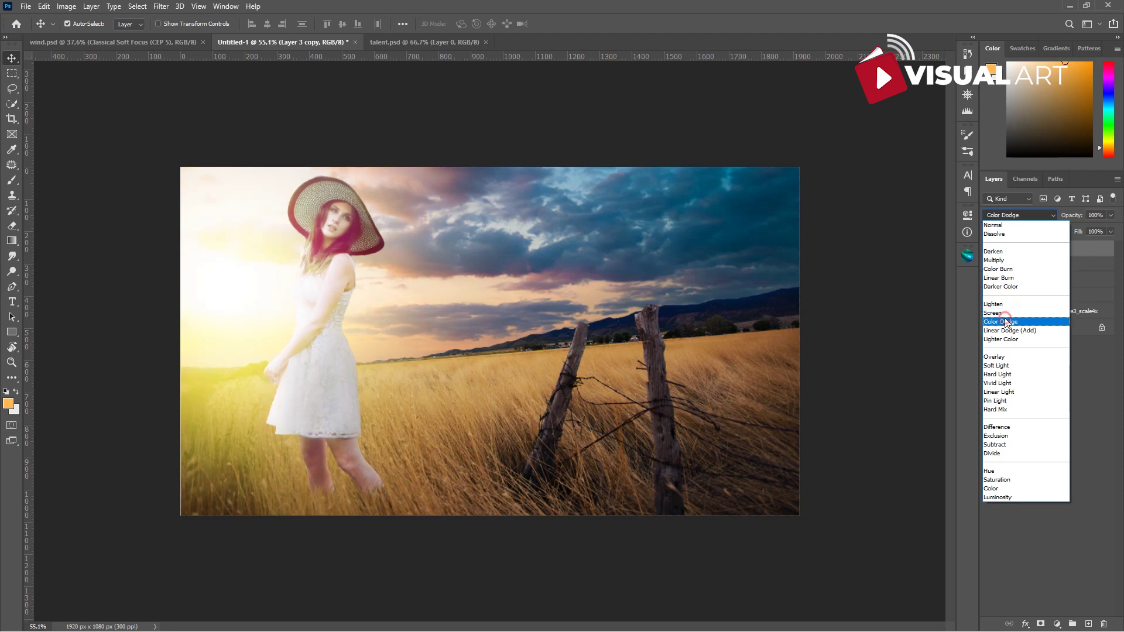
left_click(1005, 321)
left_click_drag(814, 228, 506, 275)
key("ctrl+t")
left_click_drag(272, 254, 261, 181)
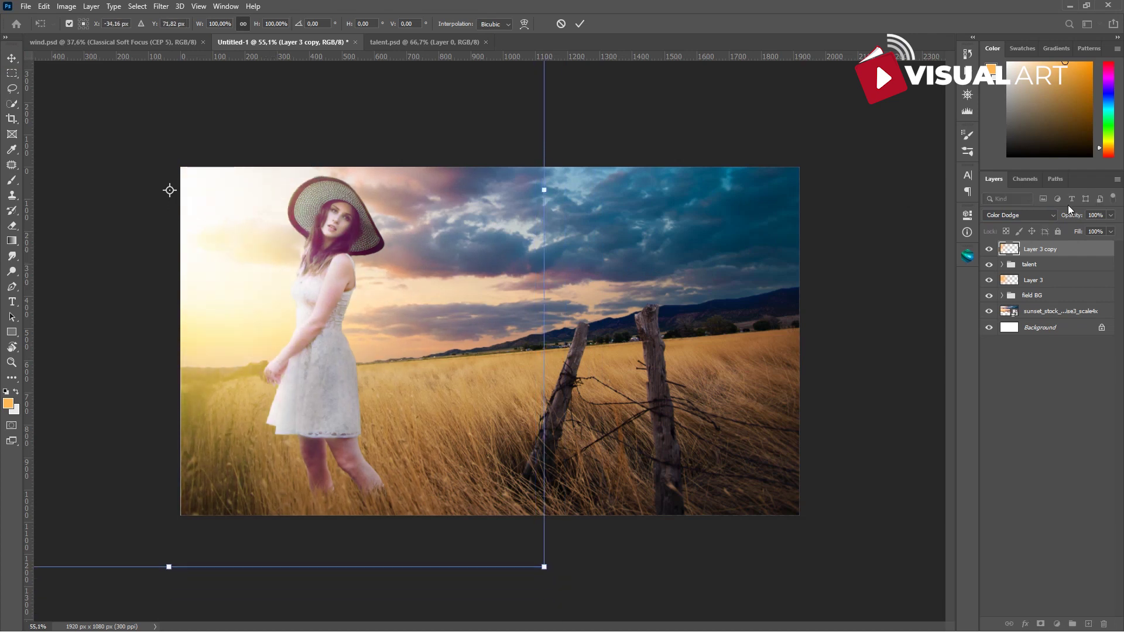
key("Return")
Step: Lower the opacity of the Color Dodge glow copy to 51% and of the Screen glow layer to 70%
left_click_drag(1072, 217, 1044, 222)
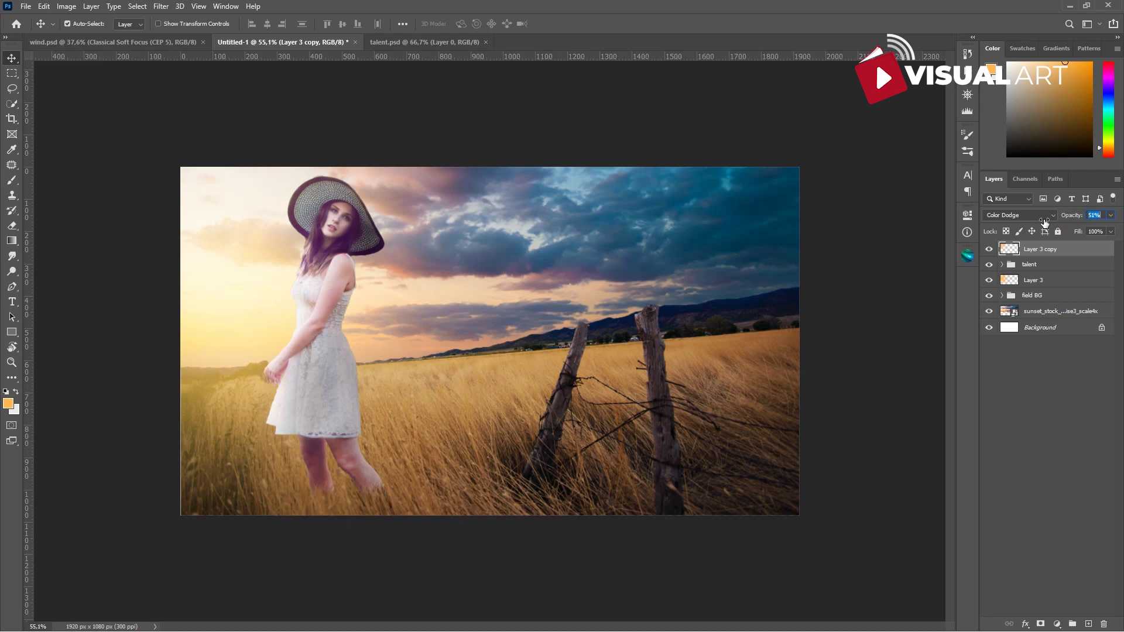
left_click(1043, 248)
left_click(1047, 281)
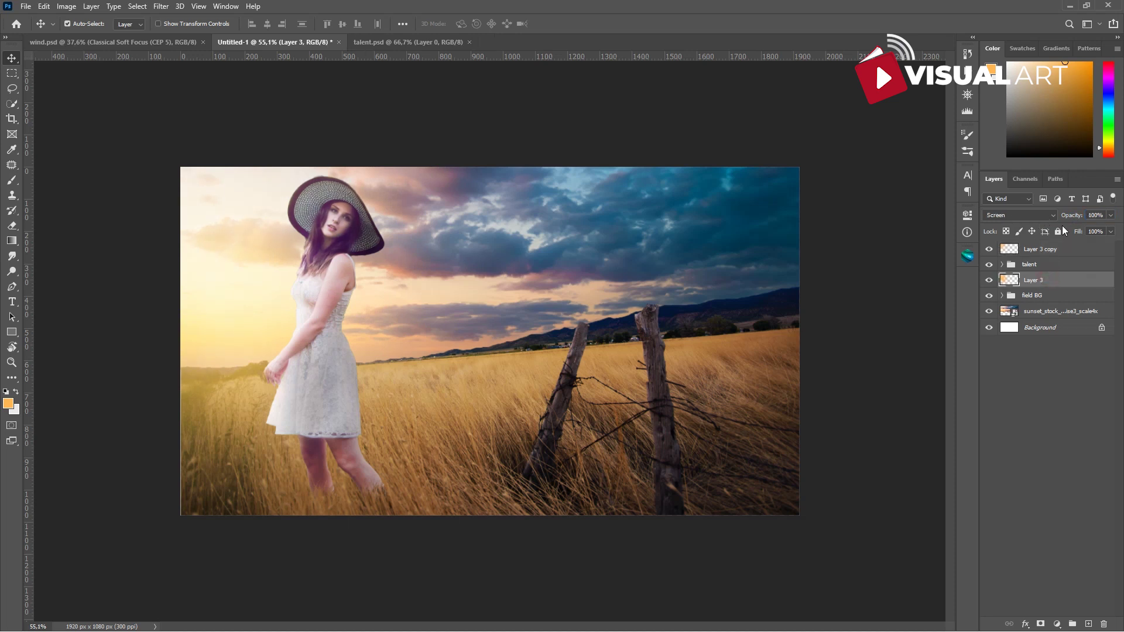
left_click_drag(1069, 218, 1057, 218)
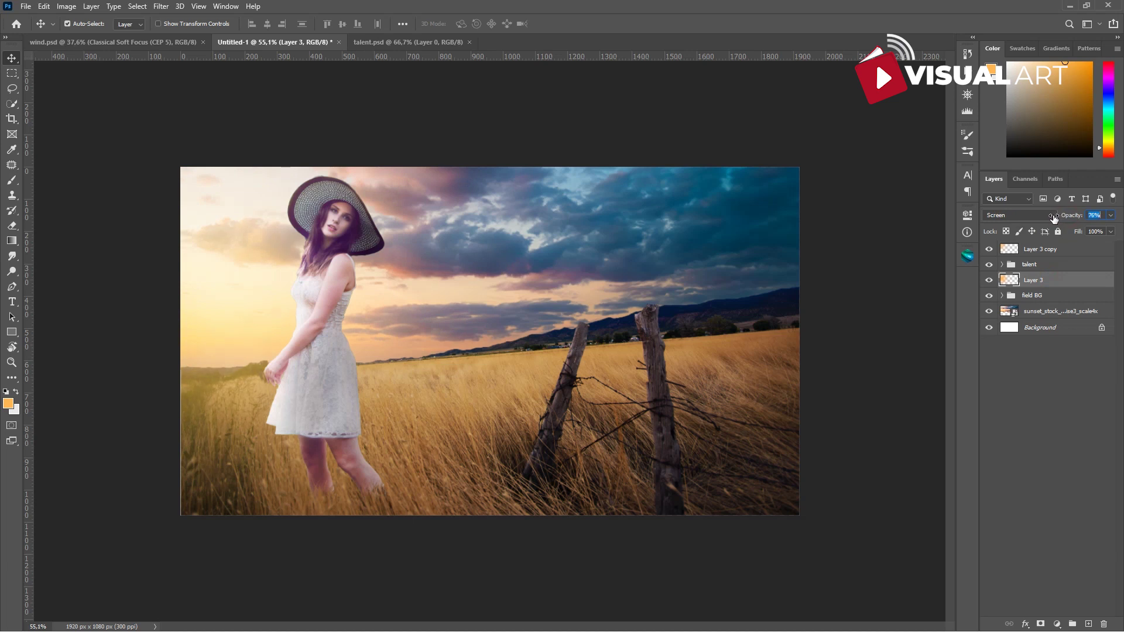
Step: Clip a Brightness/Contrast adjustment to the sunset sky layer and raise its brightness to about 31
left_click(1066, 313)
left_click(1058, 623)
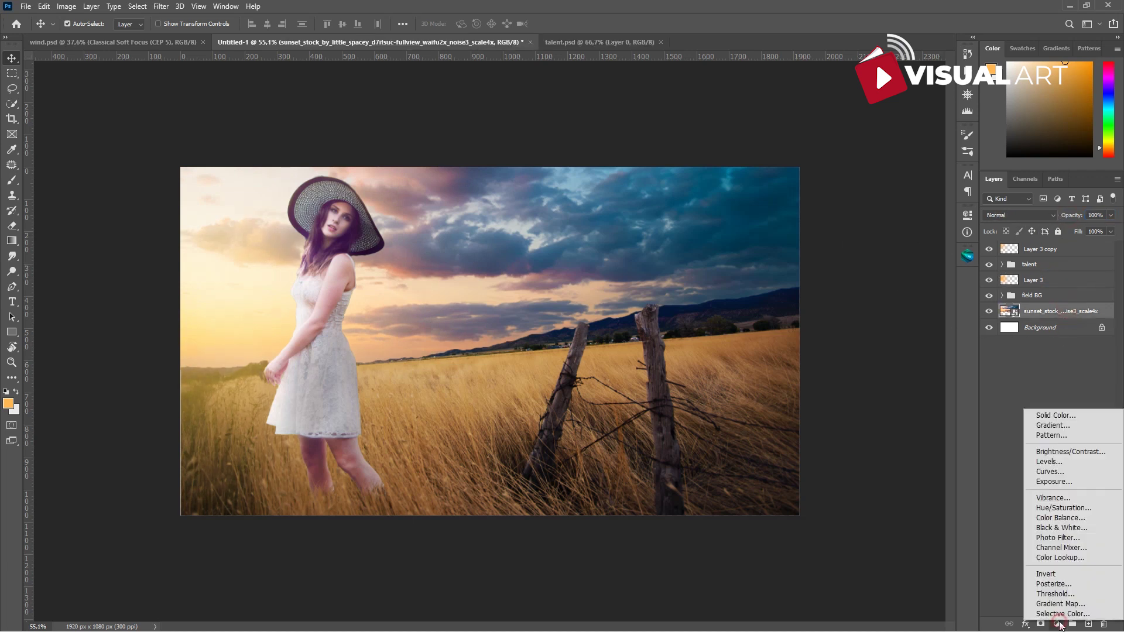
left_click(1086, 452)
left_click(868, 410)
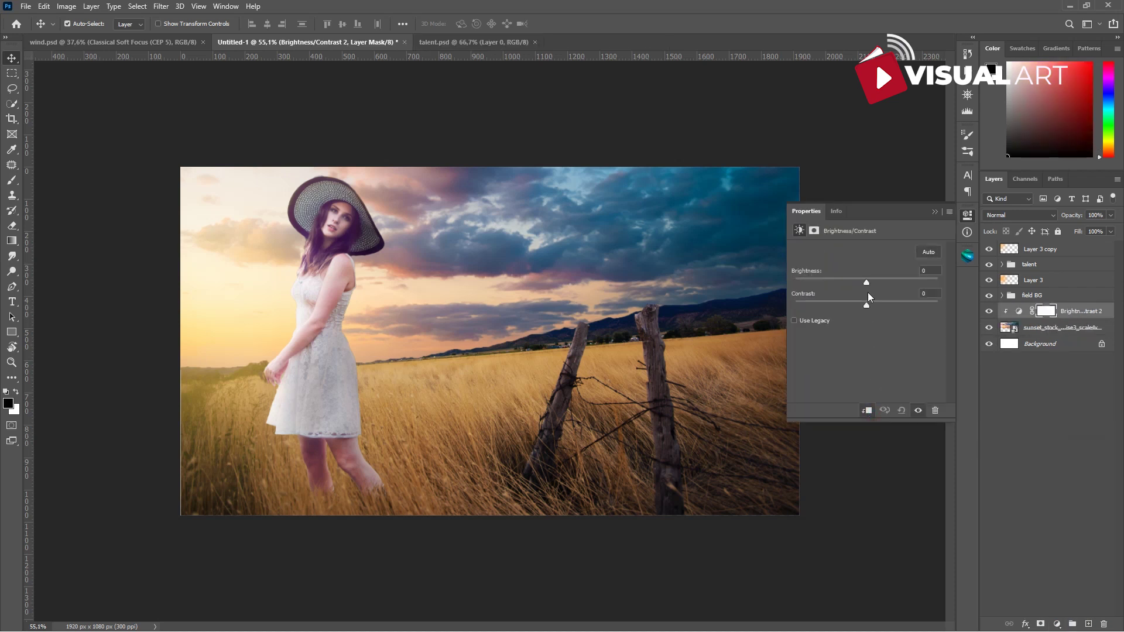
mouse_move(866, 283)
left_mouse_down()
mouse_move(853, 282)
mouse_move(883, 281)
left_mouse_up()
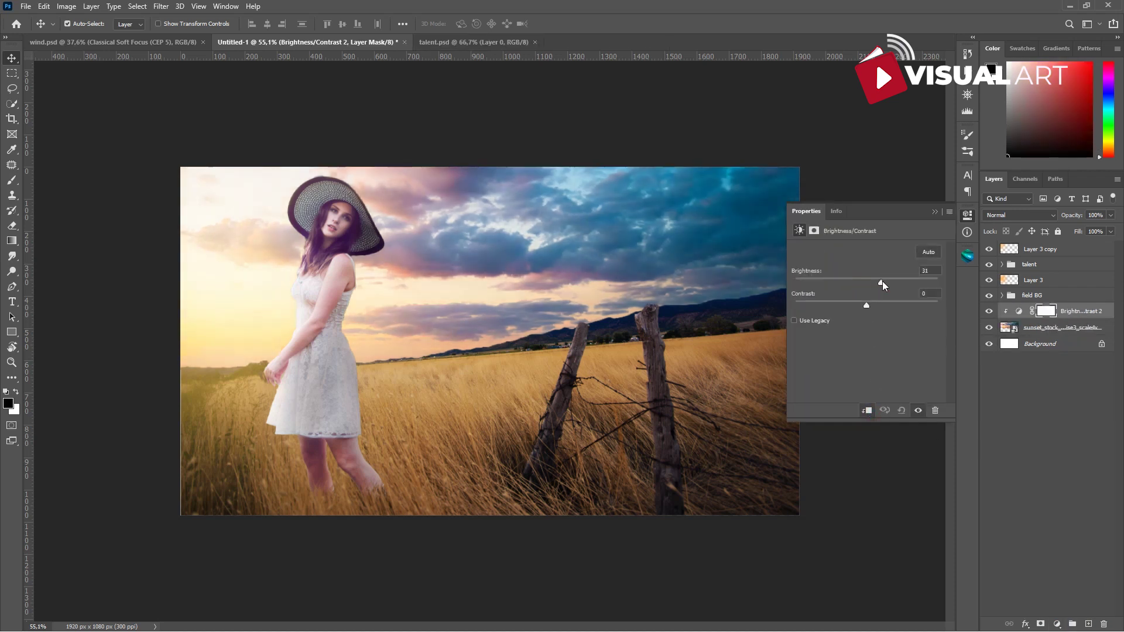
left_click_drag(883, 281, 884, 281)
left_click(934, 212)
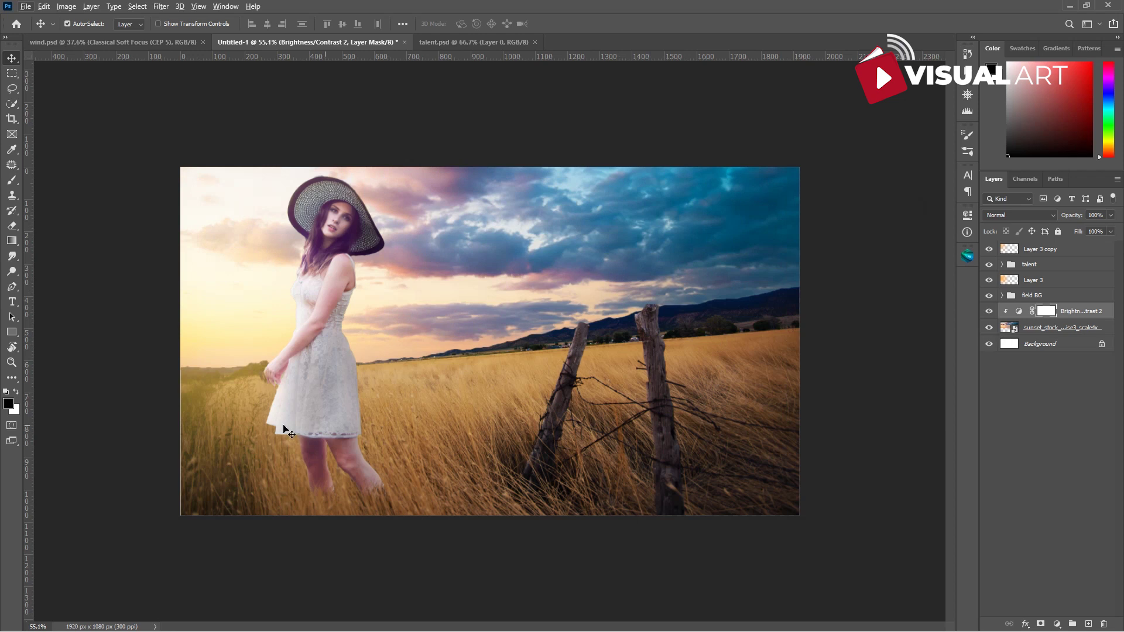
scroll(286, 421, "down", 1)
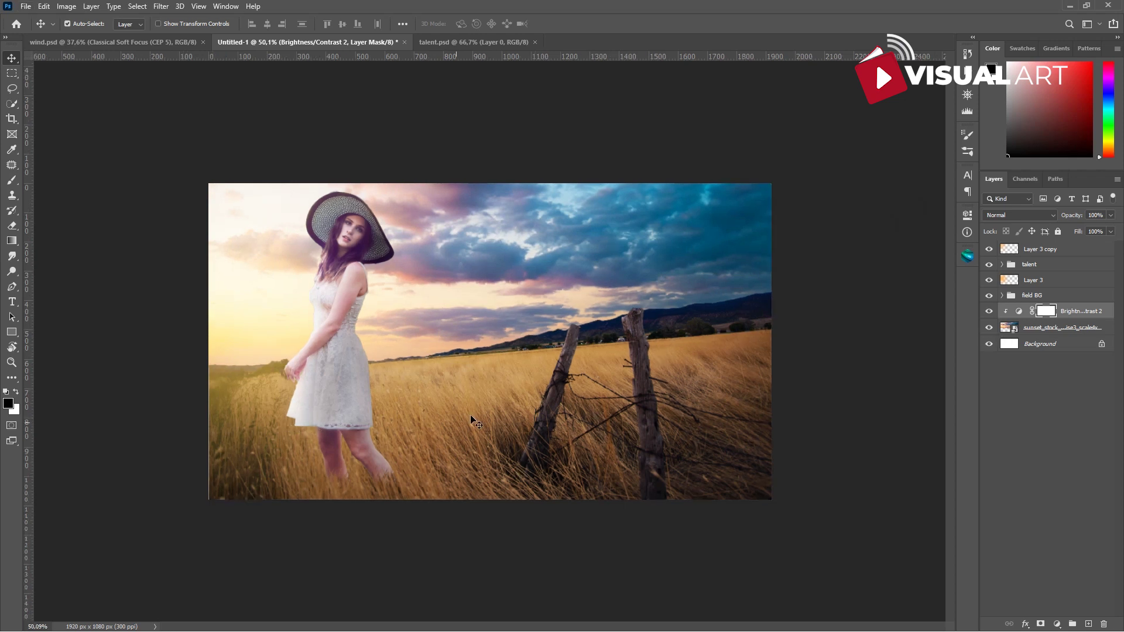
scroll(492, 418, "down", 1)
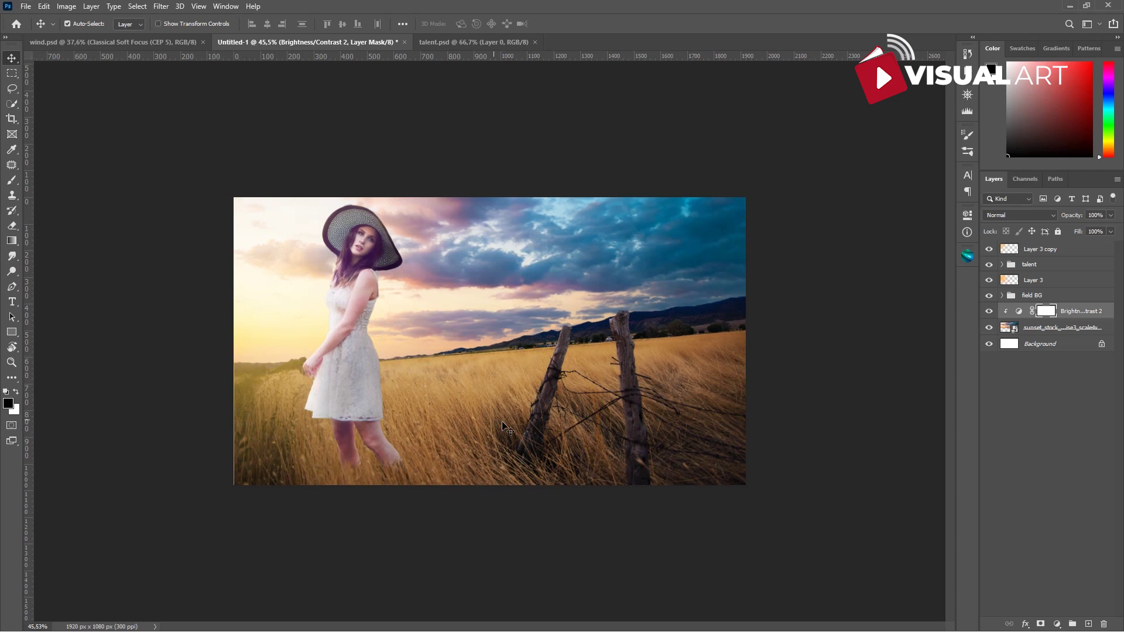
Step: Select the field BG group and open the windmill PNG stock image as a separate document
left_click(1054, 258)
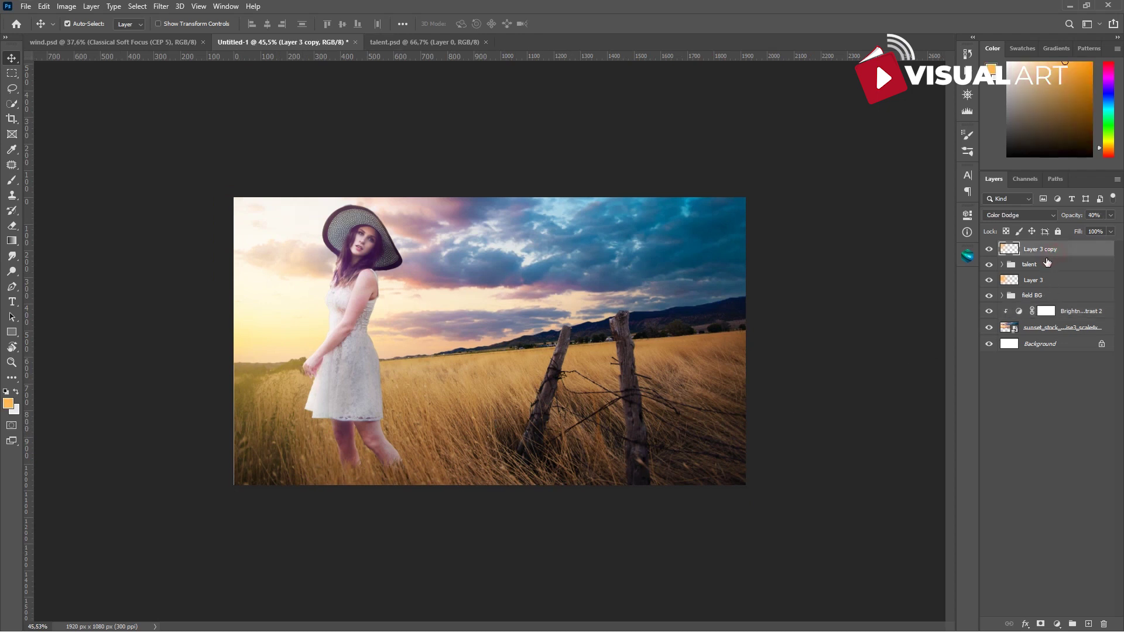
left_click(1077, 296)
left_click(461, 621)
left_click_drag(582, 446, 646, 45)
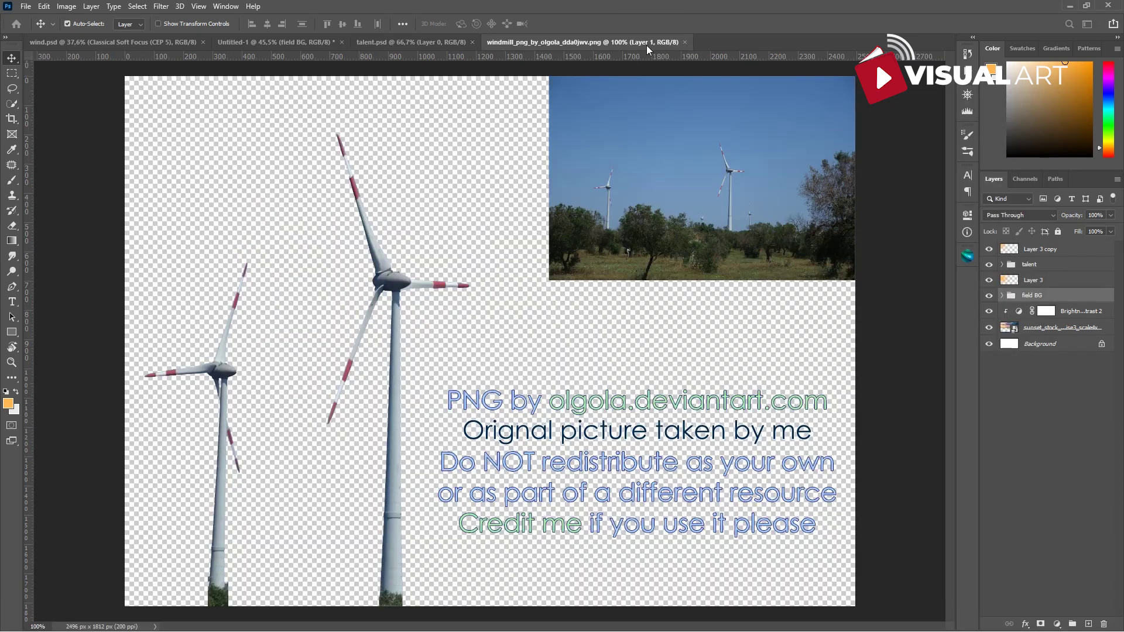
Step: Lasso the larger windmill in the stock image and bring it into the composite as a layer above the field BG group
left_click(12, 89)
mouse_move(297, 123)
left_mouse_down()
mouse_move(325, 252)
mouse_move(310, 535)
mouse_move(341, 603)
mouse_move(410, 596)
mouse_move(427, 547)
mouse_move(446, 341)
left_mouse_up()
left_click_drag(319, 112, 321, 114)
mouse_move(370, 175)
left_mouse_down()
mouse_move(281, 108)
mouse_move(283, 45)
left_mouse_up()
left_click_drag(386, 42, 314, 42)
left_click_drag(483, 311, 482, 311)
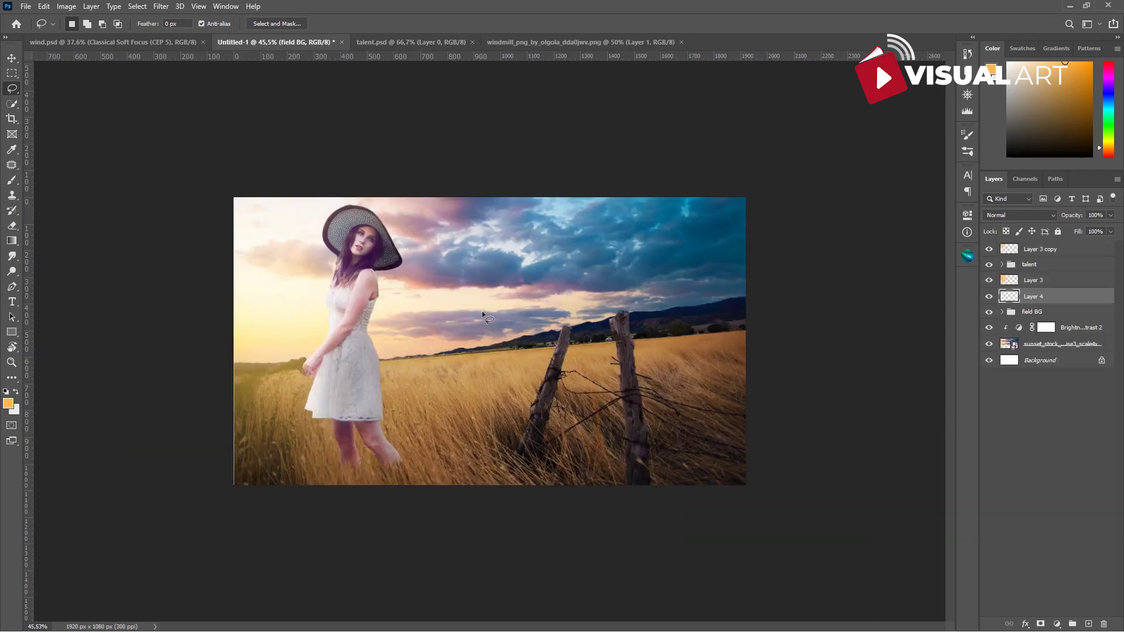
Step: Scale the windmill down to about 43% and stand it on the horizon behind the fence posts, against the dark blue sky
key("v")
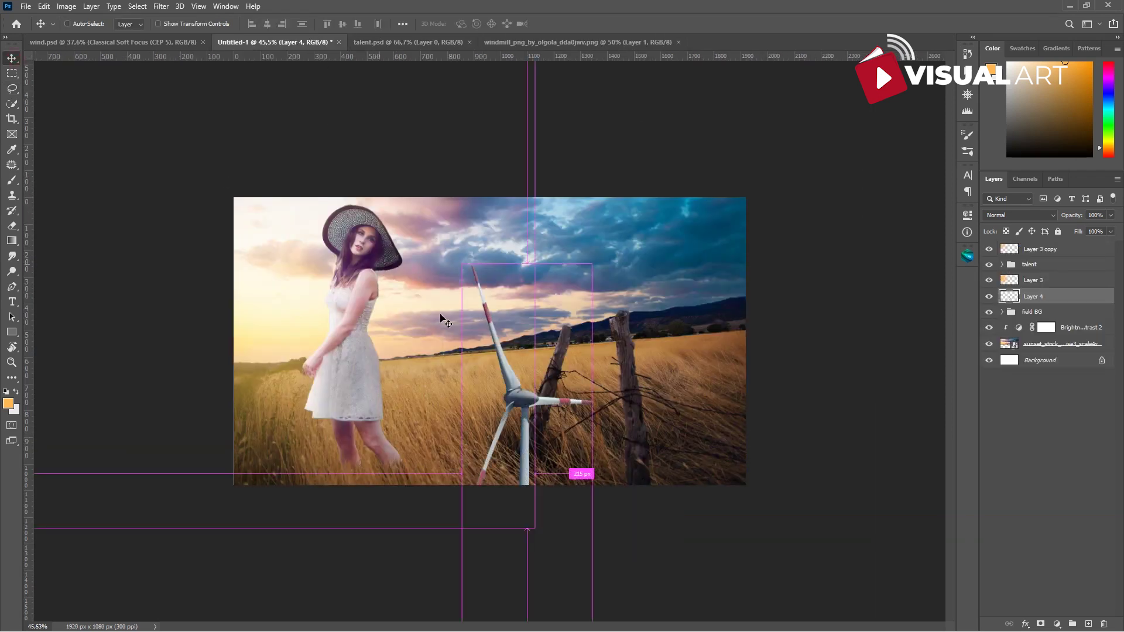
key("ctrl+t")
left_click_drag(510, 346, 653, 148)
left_click_drag(736, 485, 694, 351)
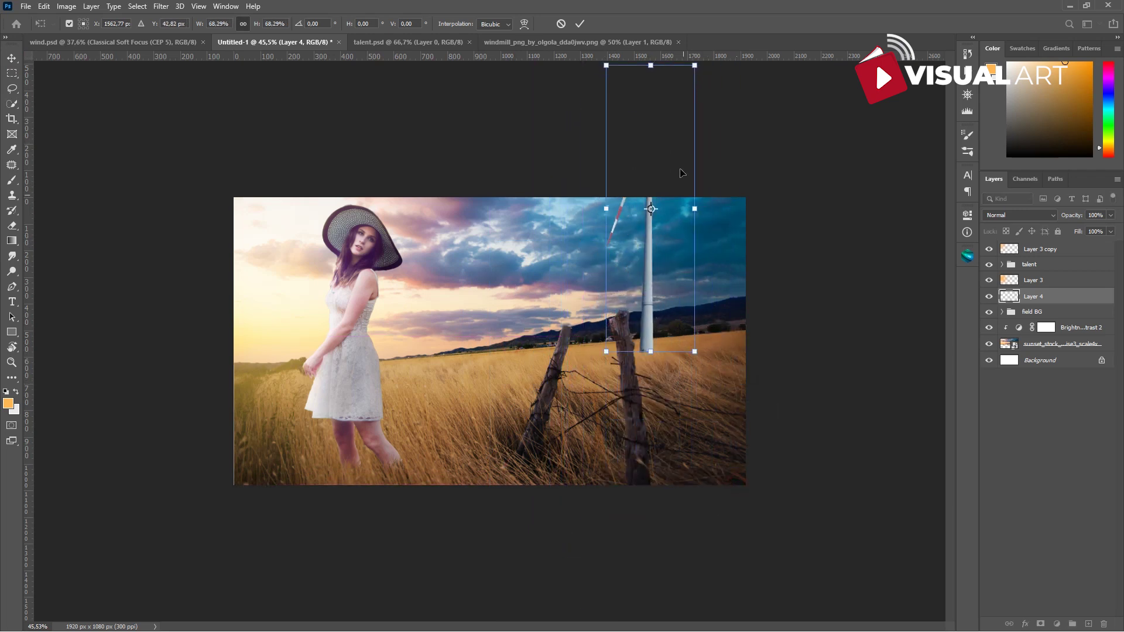
left_click_drag(695, 66, 672, 156)
left_click_drag(641, 269, 690, 272)
left_click_drag(715, 351, 712, 342)
left_click_drag(656, 158, 657, 163)
left_click_drag(685, 315, 678, 319)
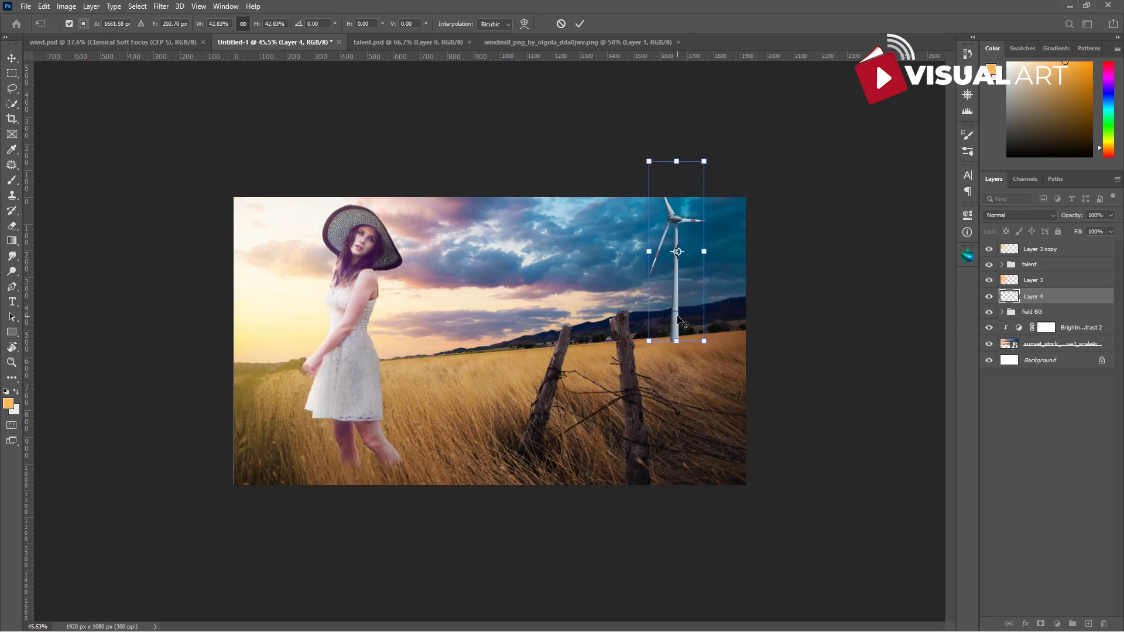
key("Return")
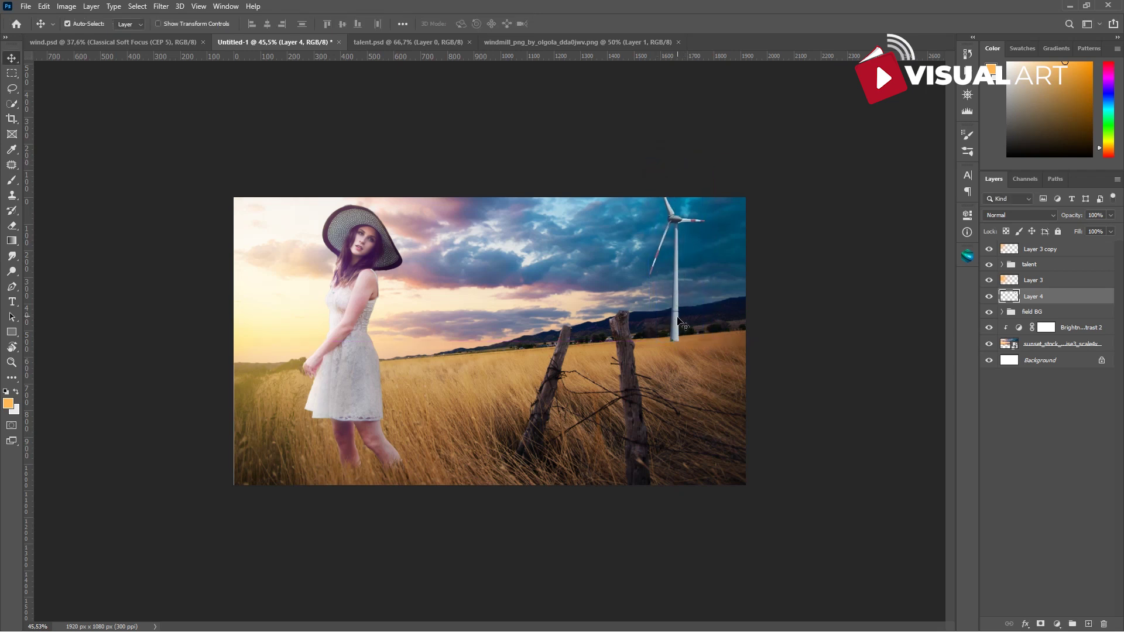
Step: Add a layer mask to the windmill layer and paint out the tower's base with a small 30 px black brush
left_click(1041, 624)
key("b")
key("bracketleft")
key("bracketleft")
key("bracketleft")
key("bracketleft")
key("bracketleft")
key("bracketleft")
key("bracketleft")
key("bracketleft")
key("bracketleft")
key("bracketleft")
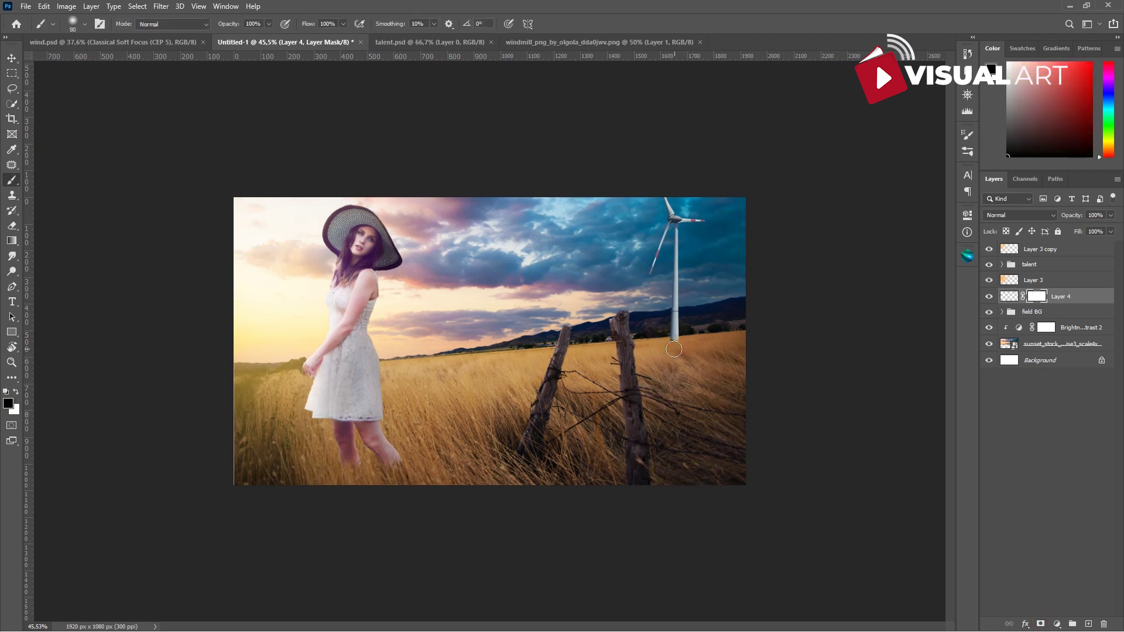
key("ctrl+0")
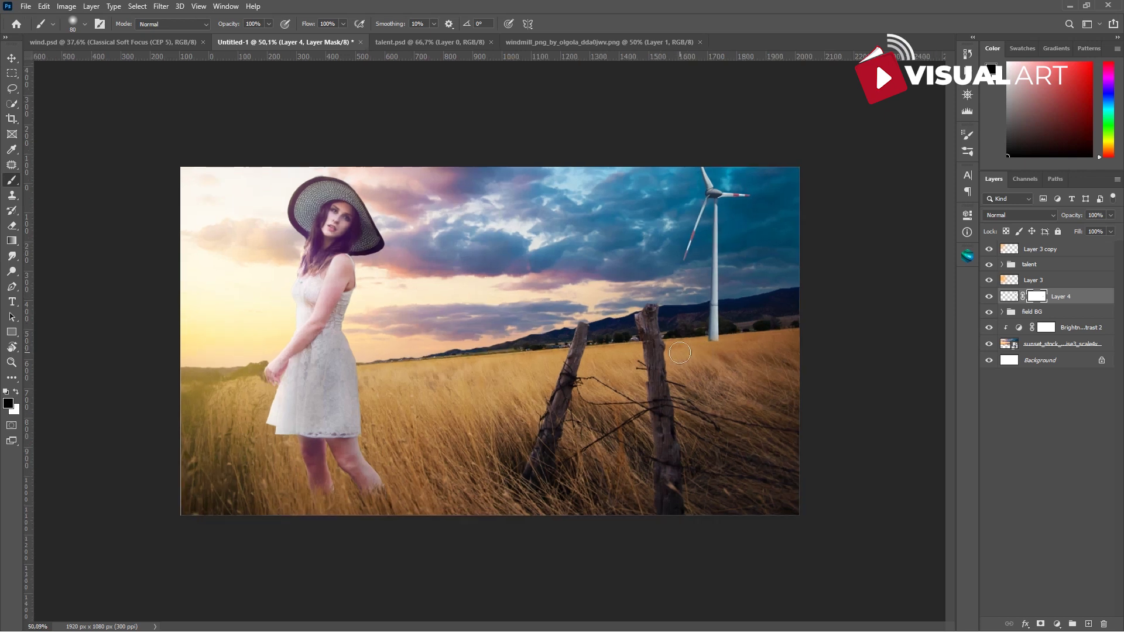
key("bracketleft")
key("bracketleft")
key("bracketleft")
key("bracketleft")
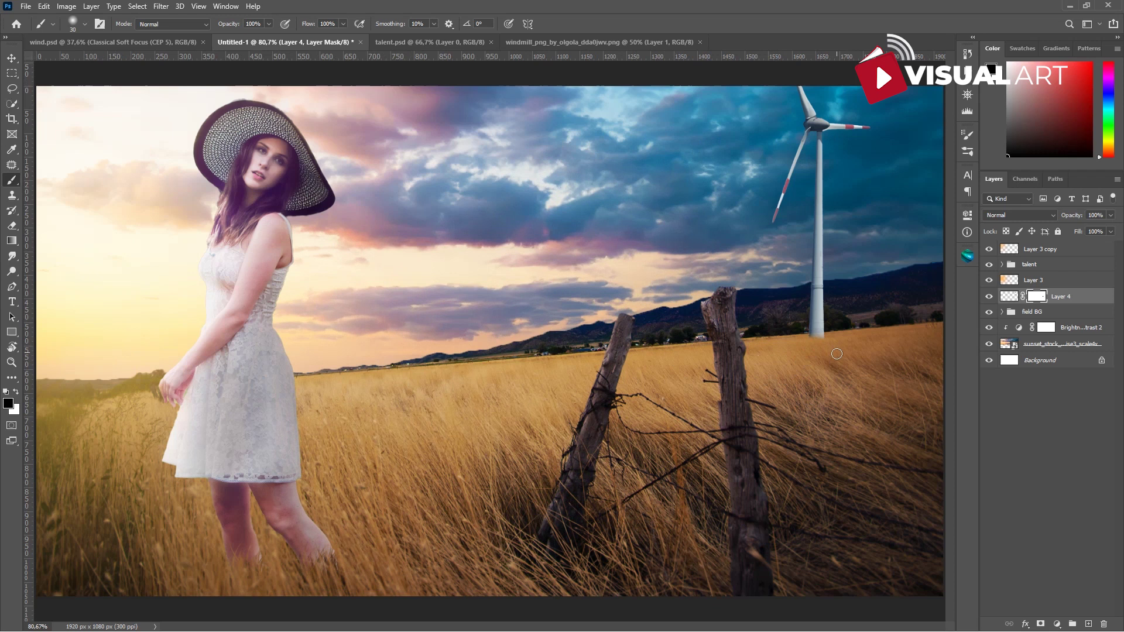
scroll(834, 352, "down", 4)
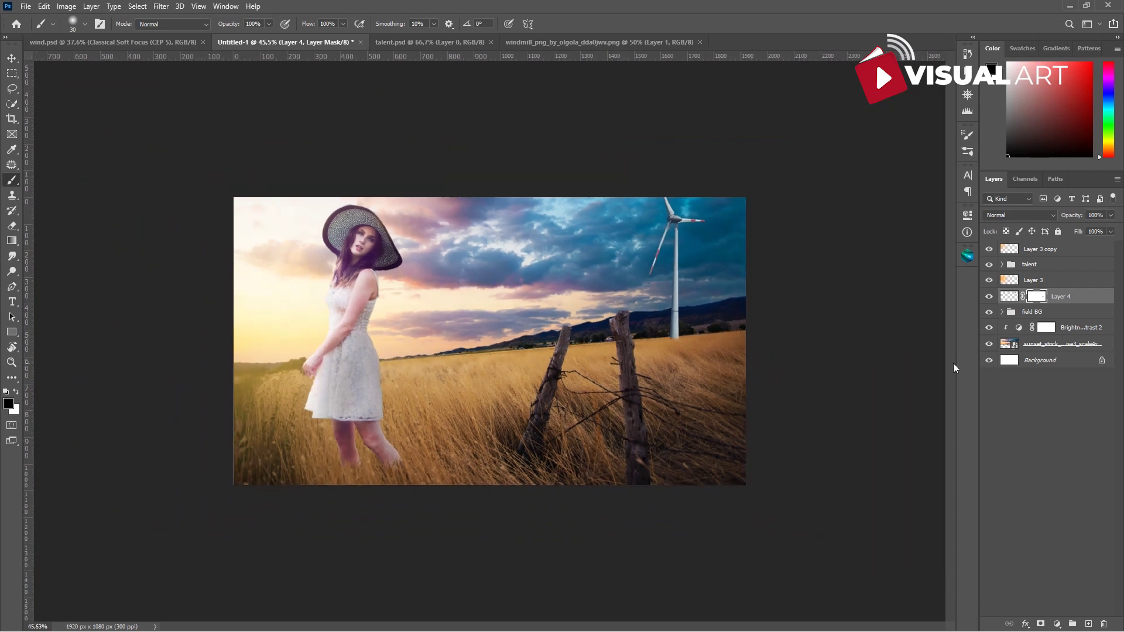
Step: Apply a Gaussian Blur with a 3.8 px radius to the windmill image, not its mask
left_click(1010, 297)
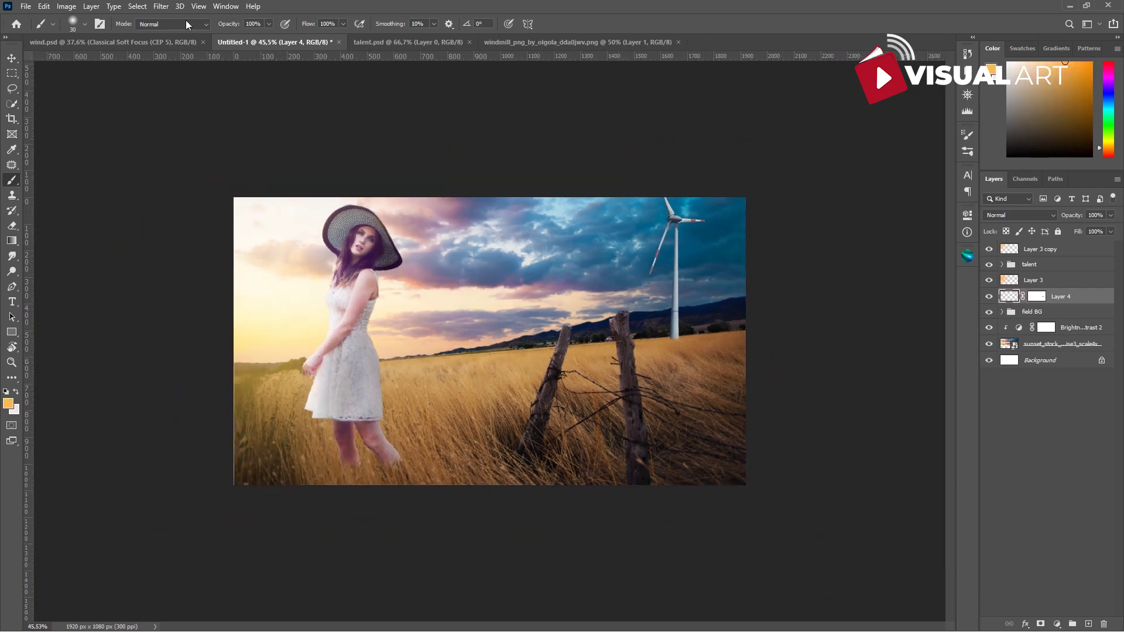
left_click(167, 9)
mouse_move(172, 199)
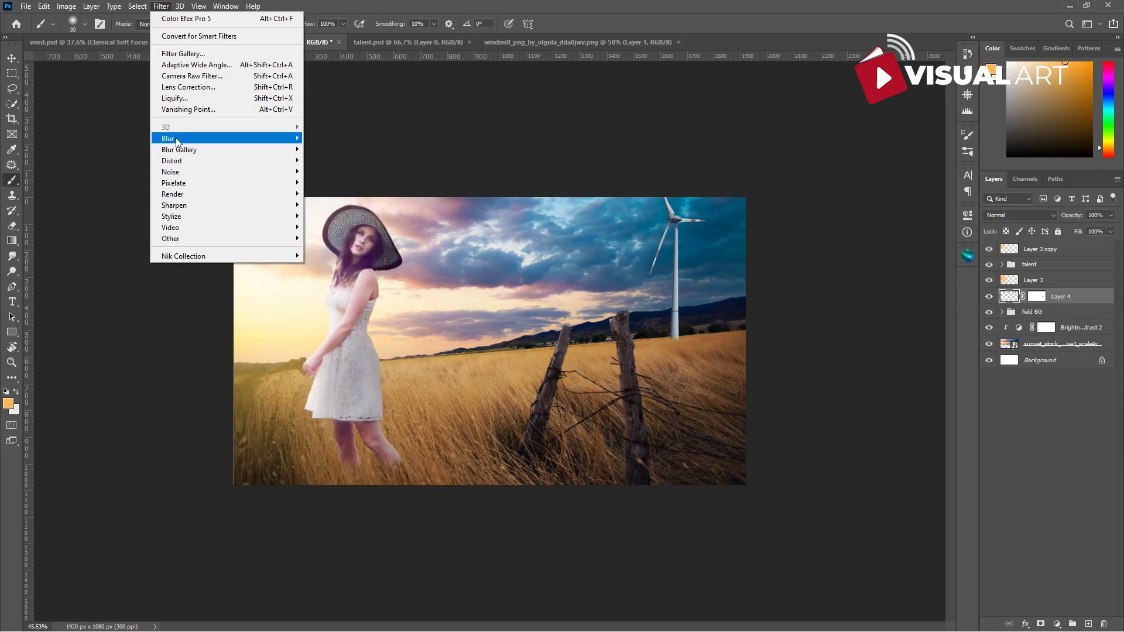
mouse_move(170, 138)
left_click(325, 183)
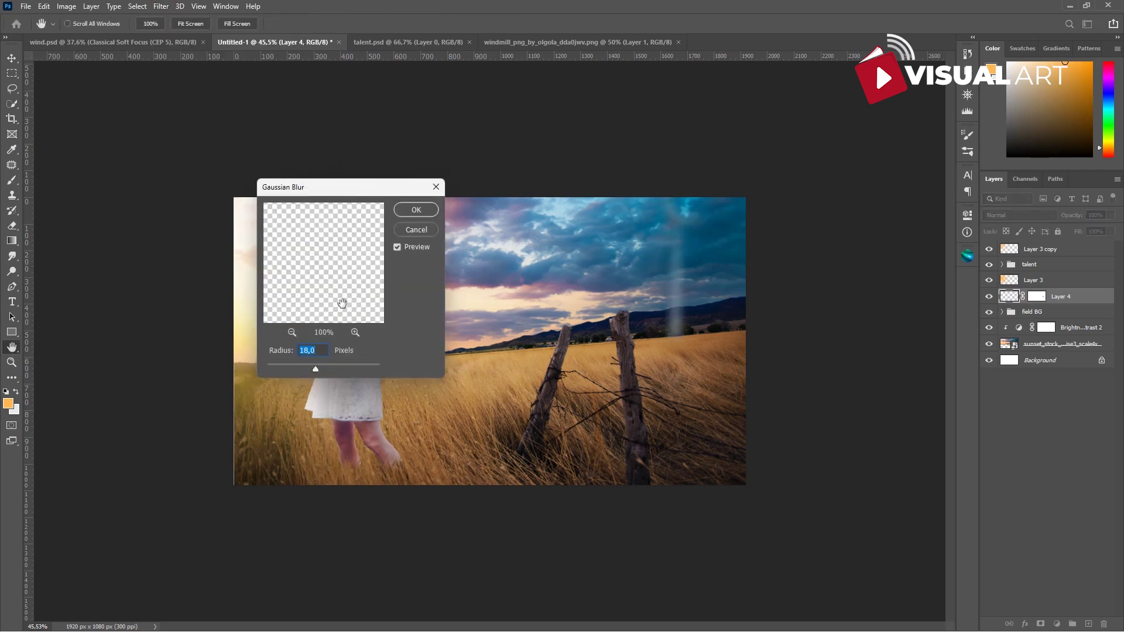
left_click_drag(291, 369, 289, 370)
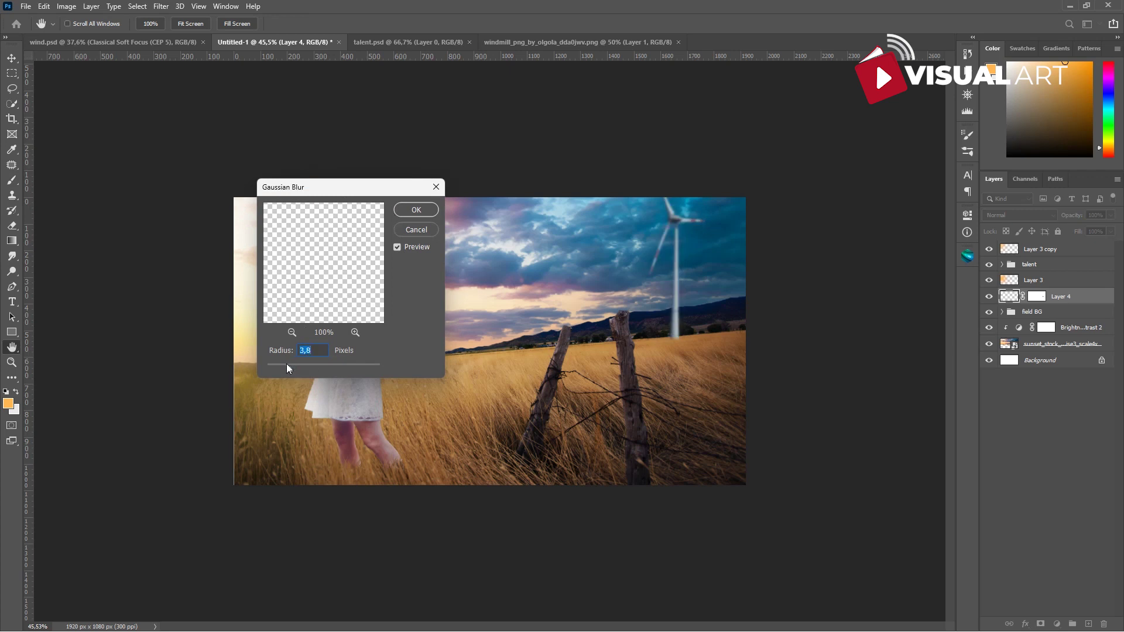
left_click(411, 210)
key("b")
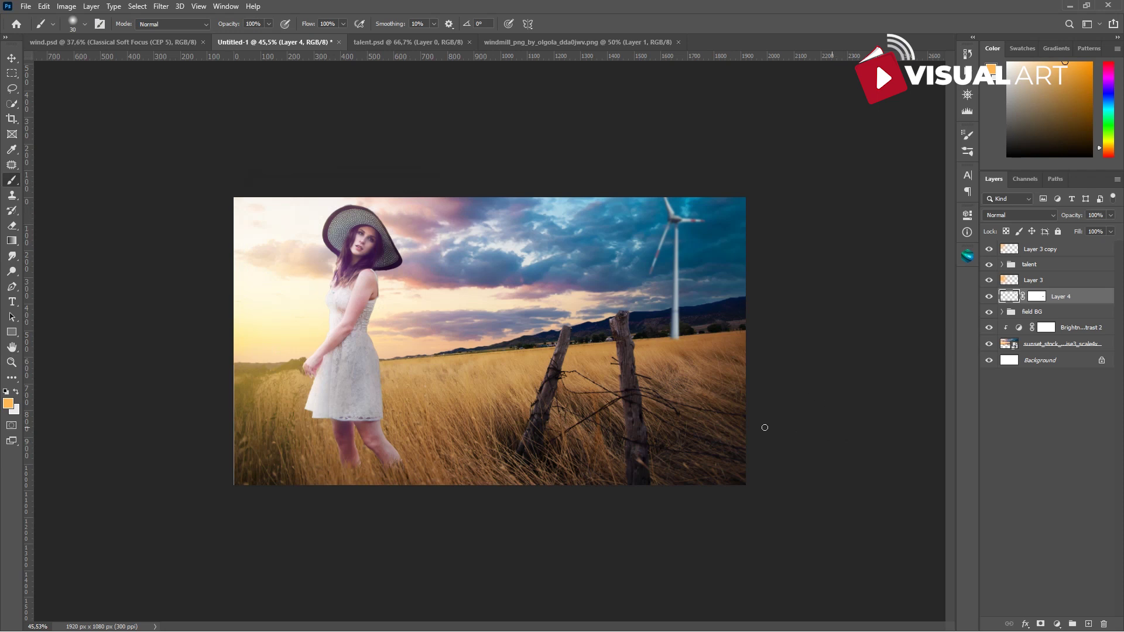
Step: Give the windmill layer a cream Color Dodge Inner Shadow at 100% opacity with angle 137°, distance 4 px and size 0 px
left_click(16, 58)
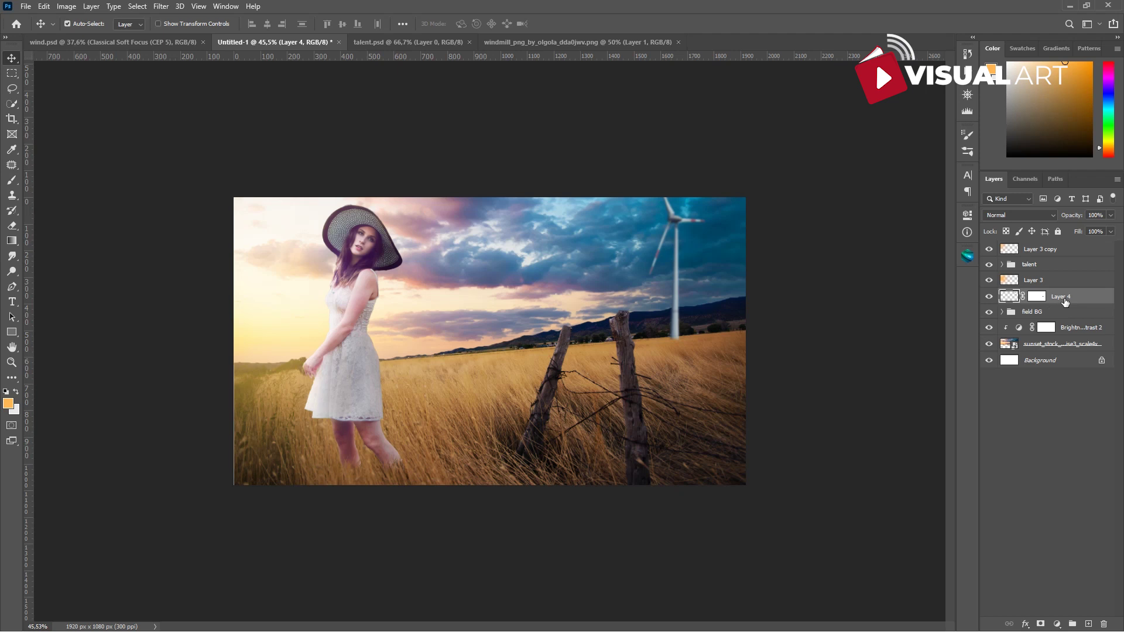
scroll(764, 297, "down", 1)
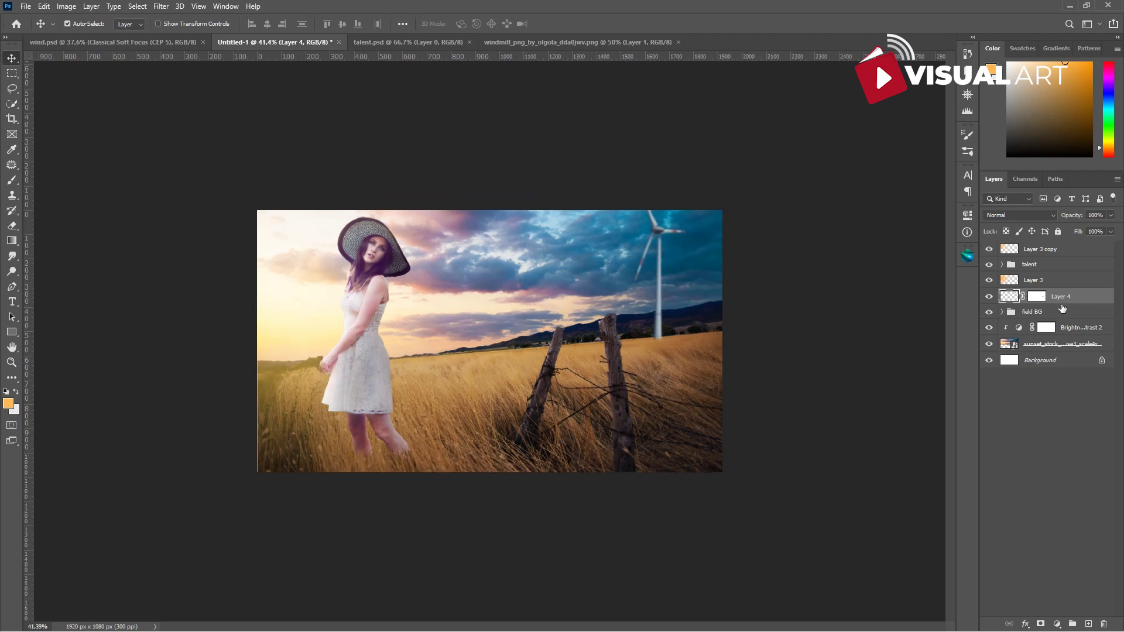
key("ctrl")
left_click(1024, 624)
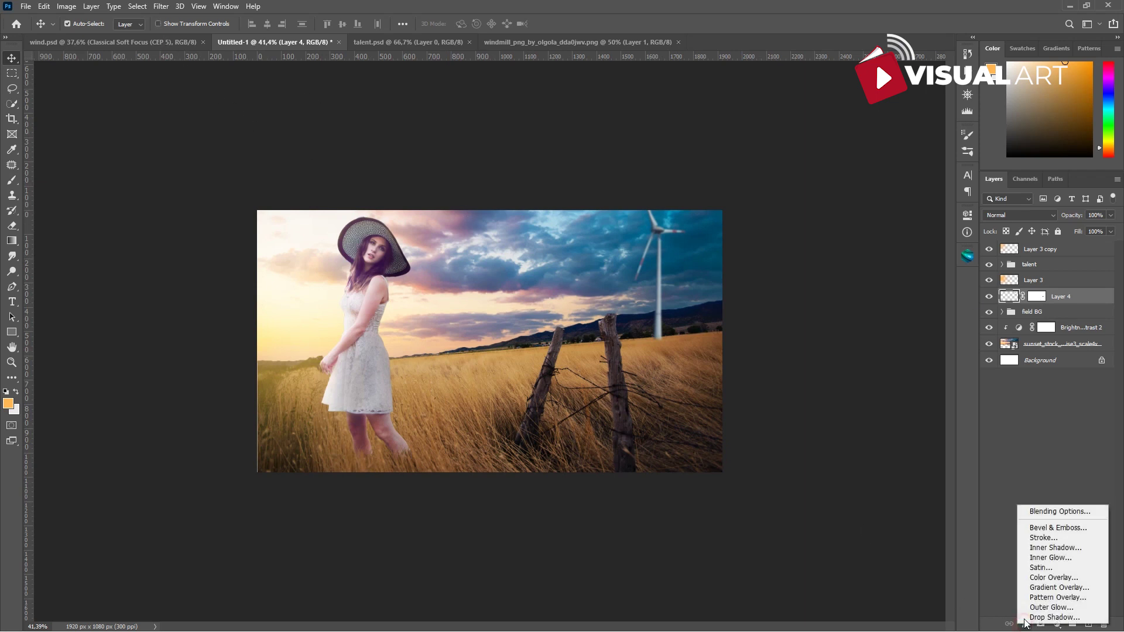
left_click(1046, 548)
left_click_drag(885, 117, 971, 157)
left_click(954, 234)
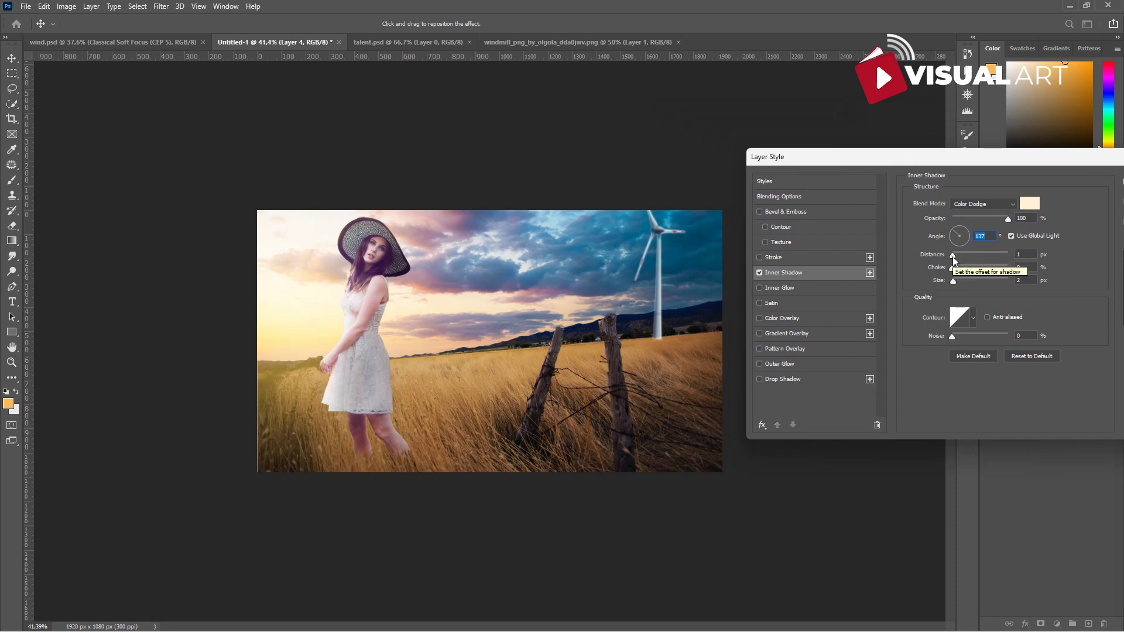
left_click_drag(952, 255, 944, 285)
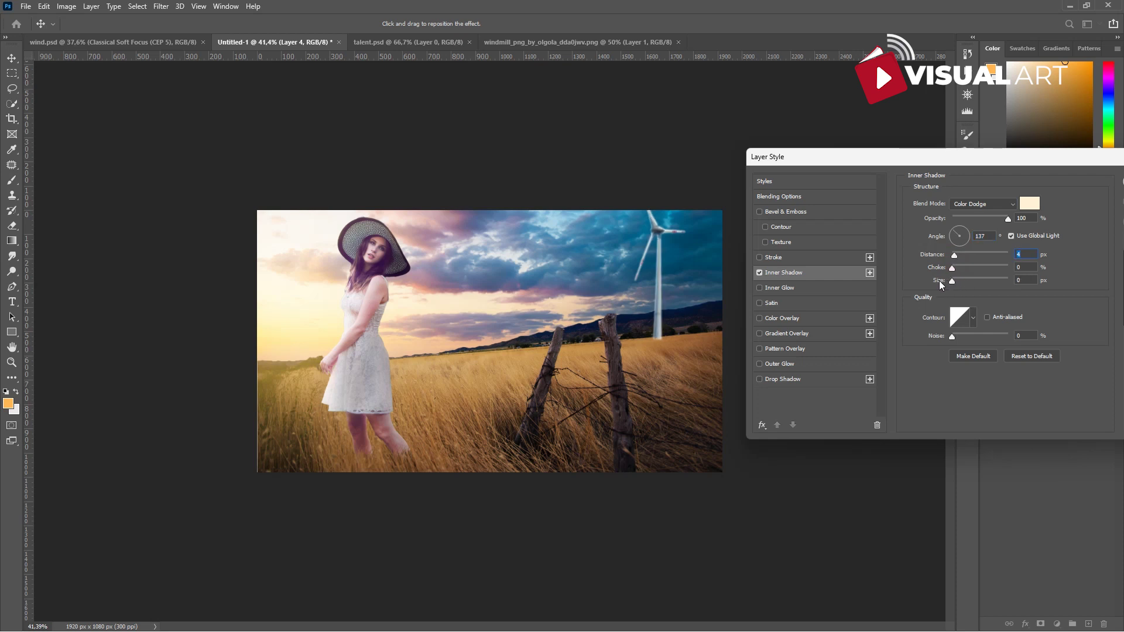
left_click_drag(976, 157, 772, 177)
left_click(931, 206)
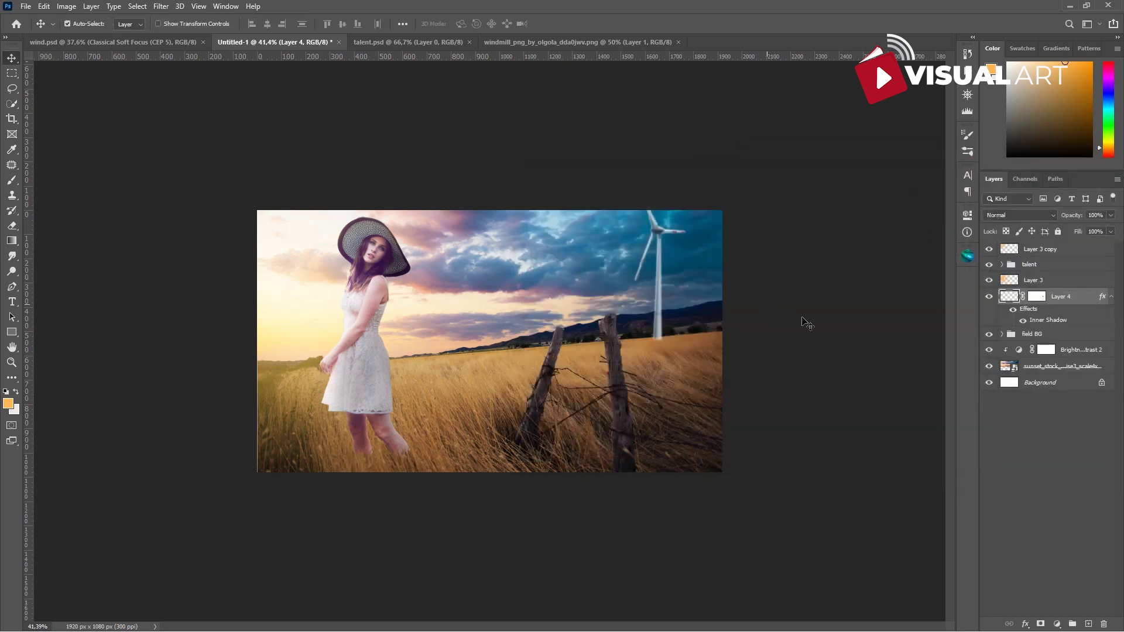
Step: Convert the windmill's Inner Shadow effect into its own clipped layer and select that layer
right_click(1101, 298)
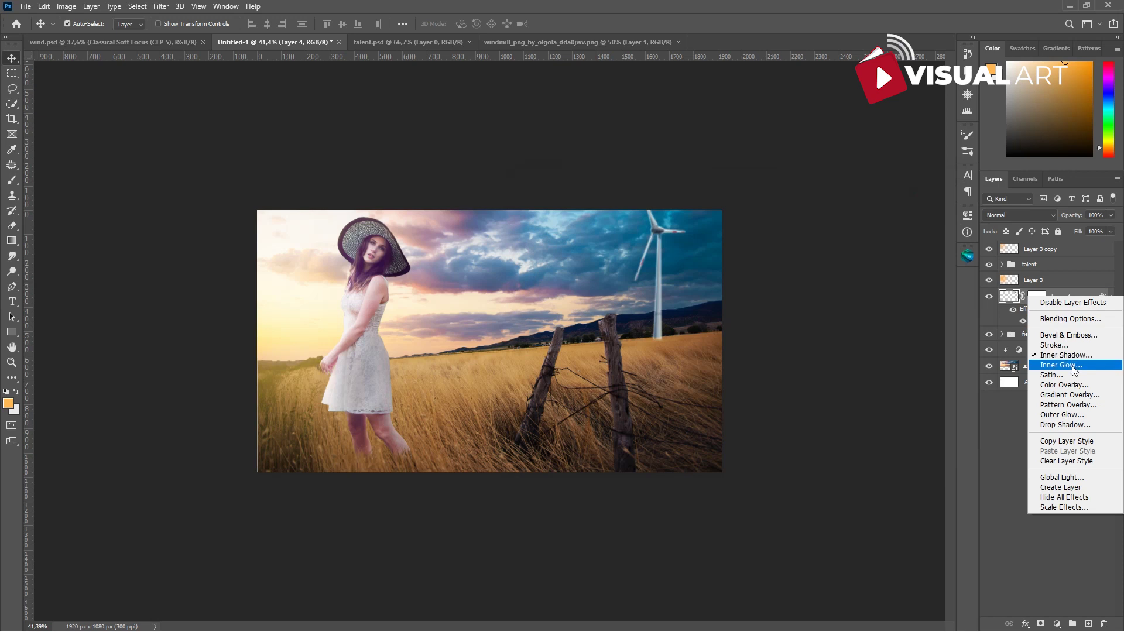
left_click(1058, 486)
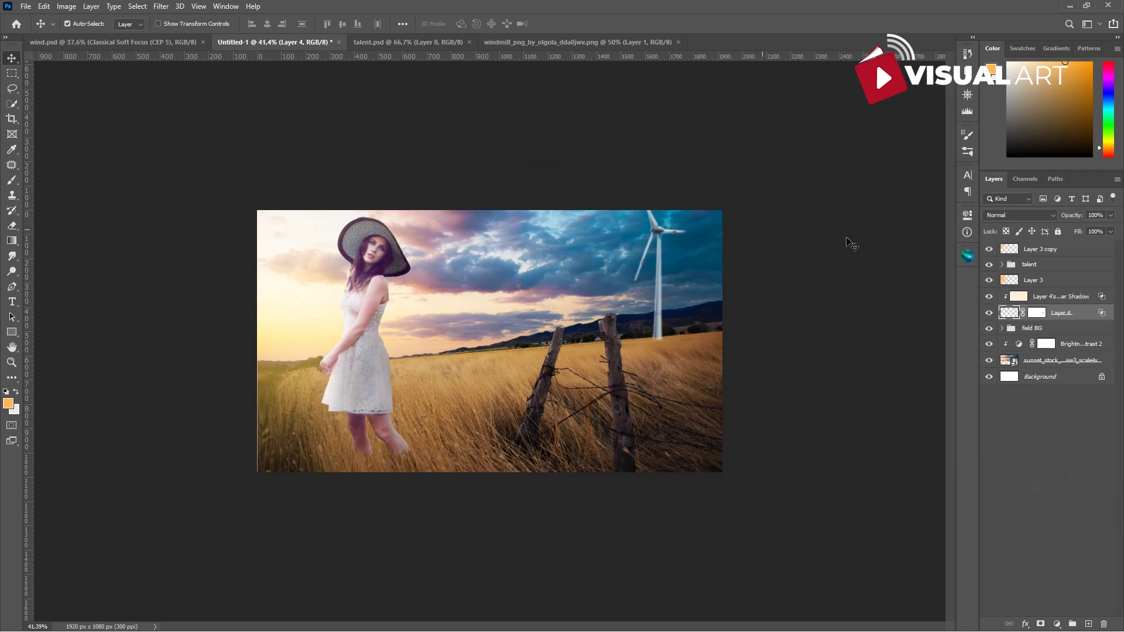
left_click(1042, 298)
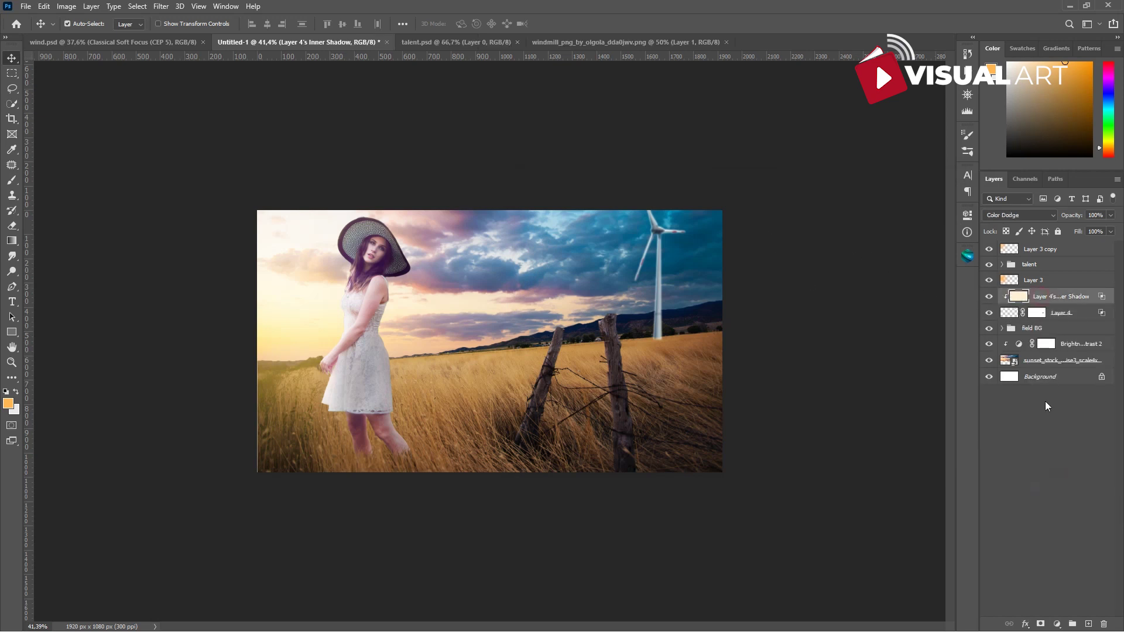
Step: Mask the separated inner shadow layer and paint out parts of the windmill's highlight with a soft 50 px black brush
left_click(1041, 624)
key("ctrl+plus")
key("ctrl+plus")
key("b")
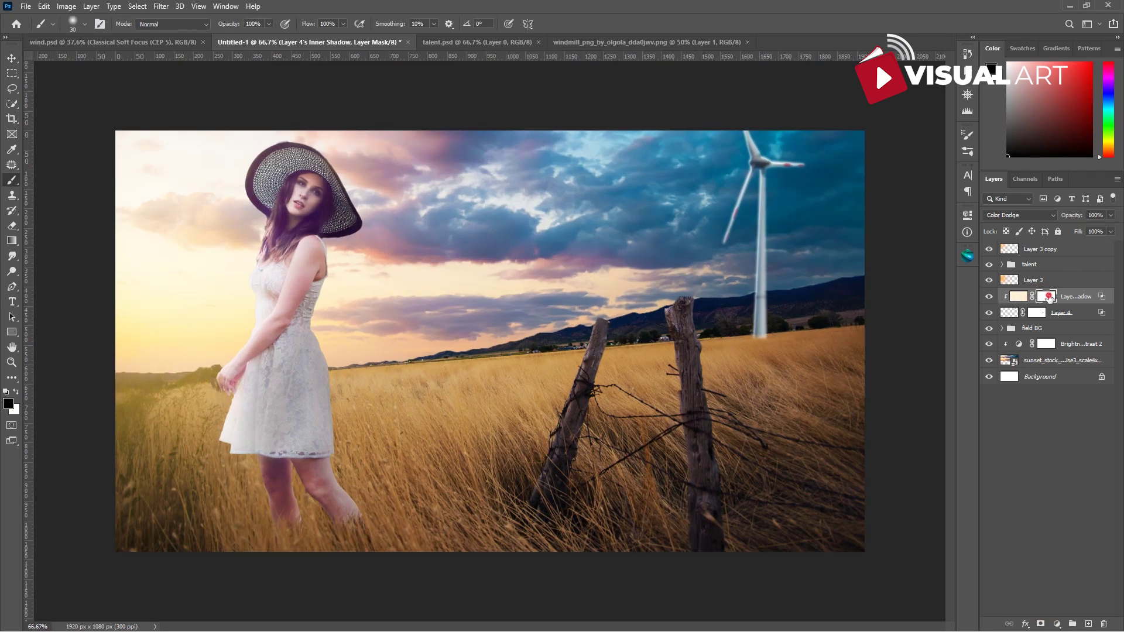
key("bracketright")
right_click(788, 208)
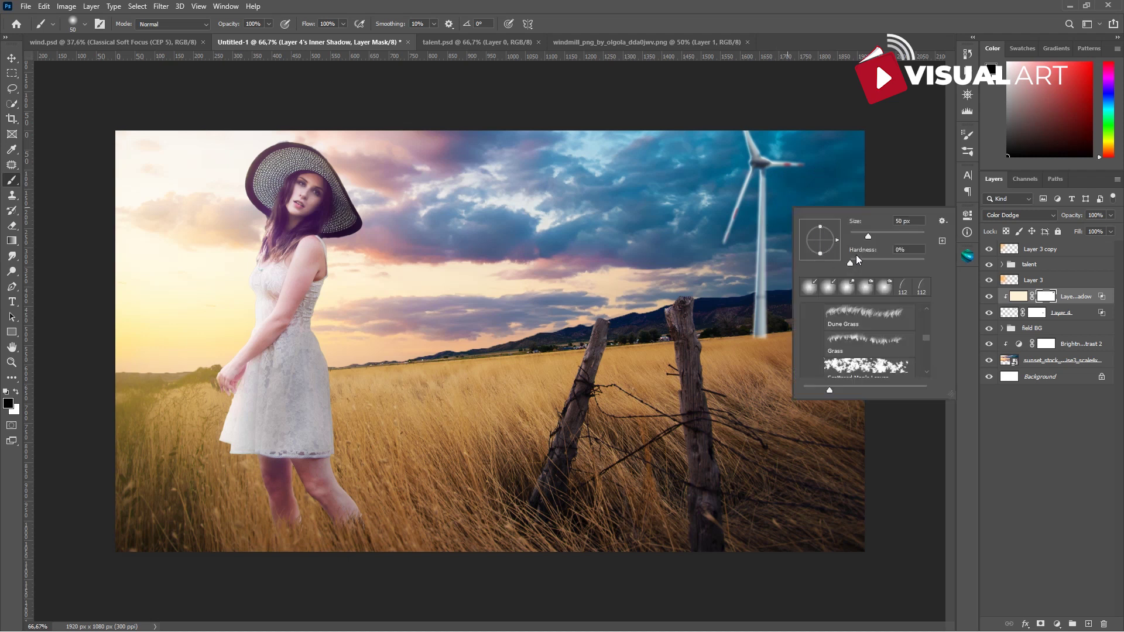
key("Return")
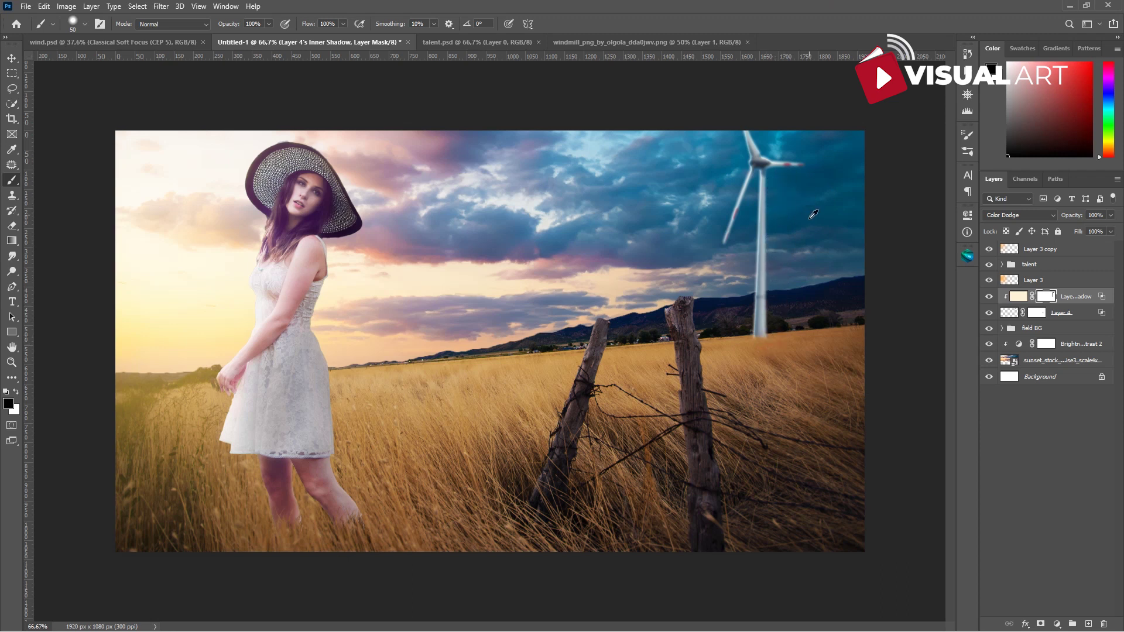
key("ctrl+minus")
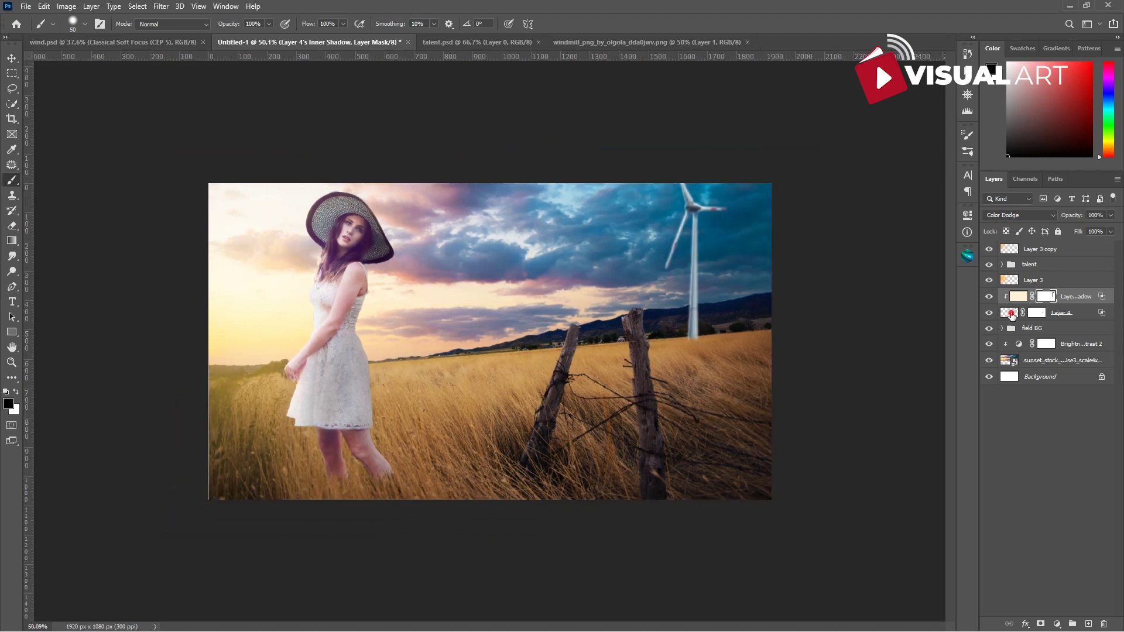
Step: Darken the shaded side of the windmill's tower with a 40 px Burn tool set to Midtones at 54% exposure
left_click(1012, 315)
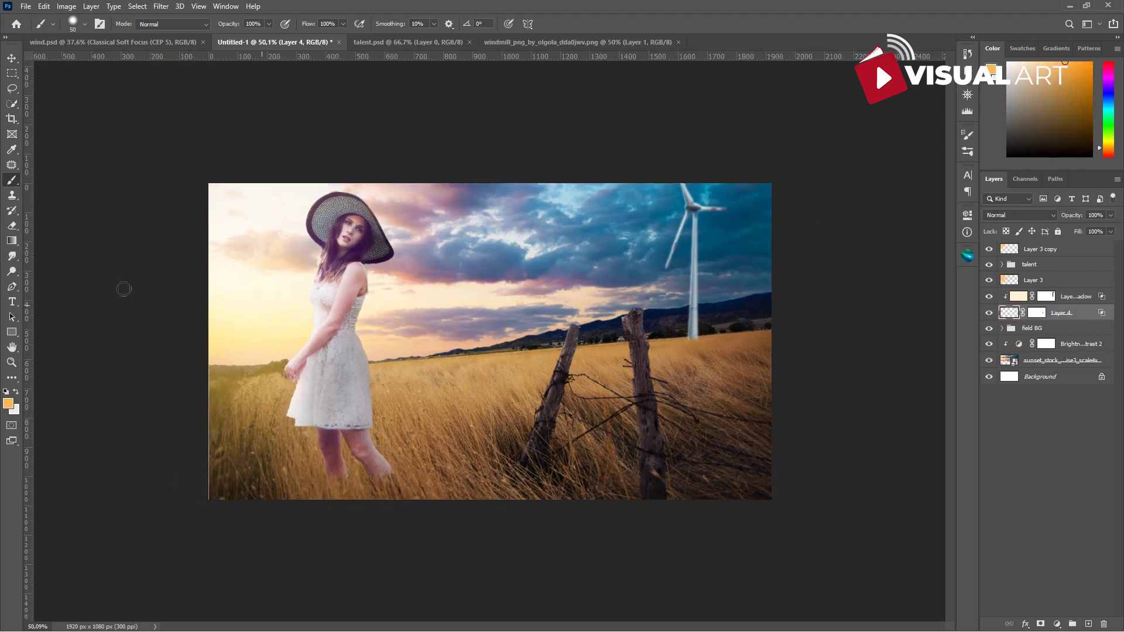
right_click(12, 272)
left_click(49, 284)
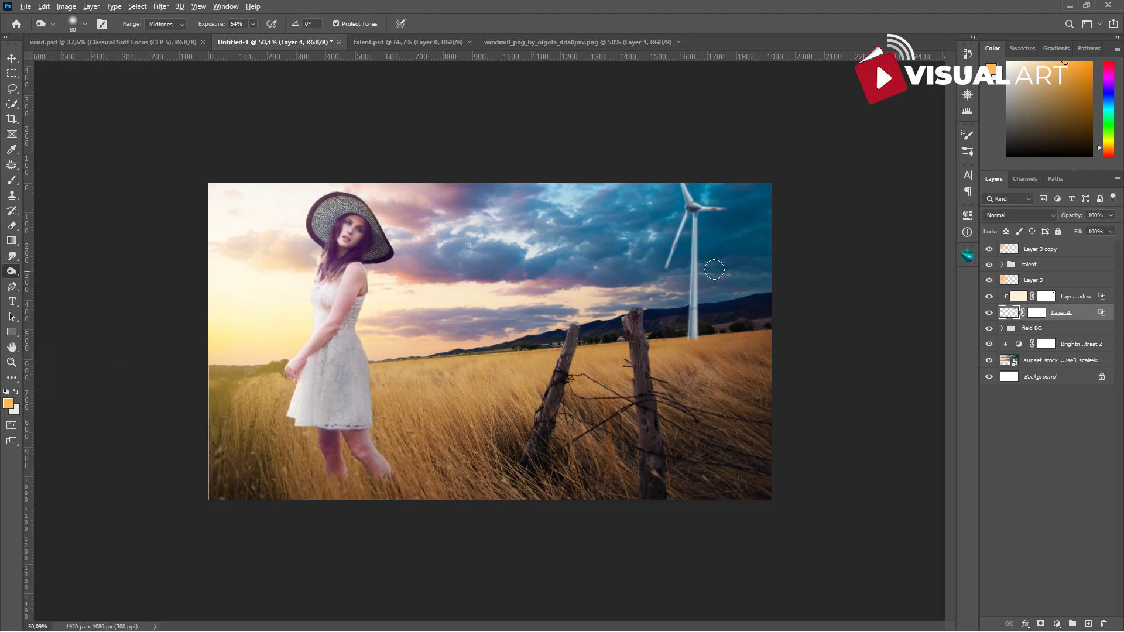
key("ctrl+plus")
key("bracketleft")
key("bracketleft")
key("bracketleft")
key("bracketleft")
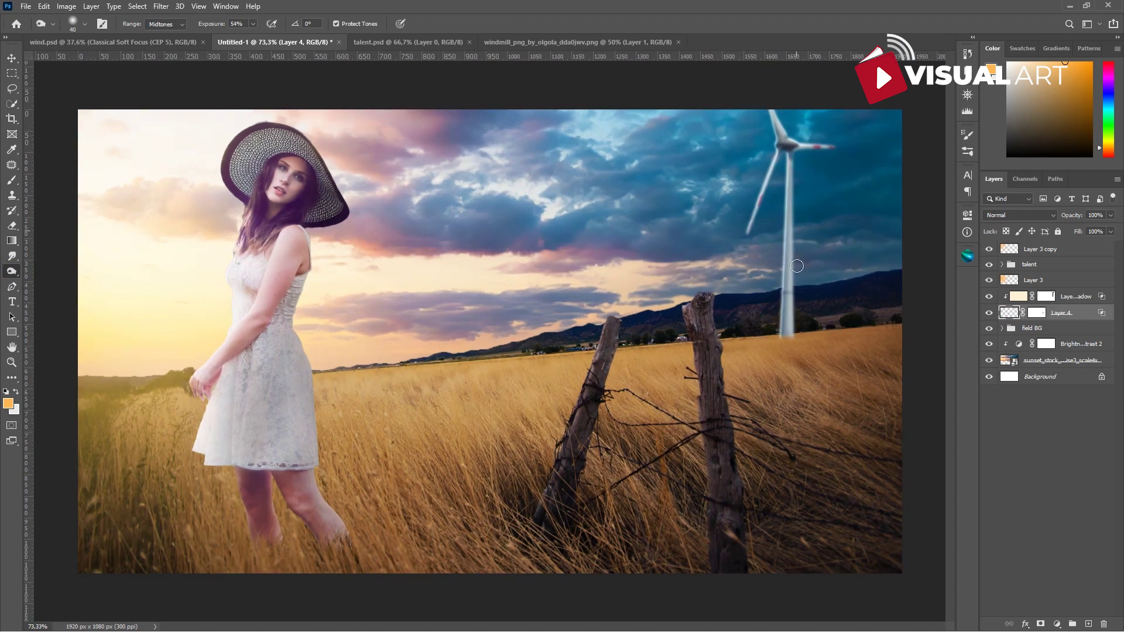
mouse_move(794, 299)
left_mouse_down()
mouse_move(792, 336)
mouse_move(789, 300)
left_mouse_up()
key("ctrl+z")
left_click_drag(795, 330, 796, 168)
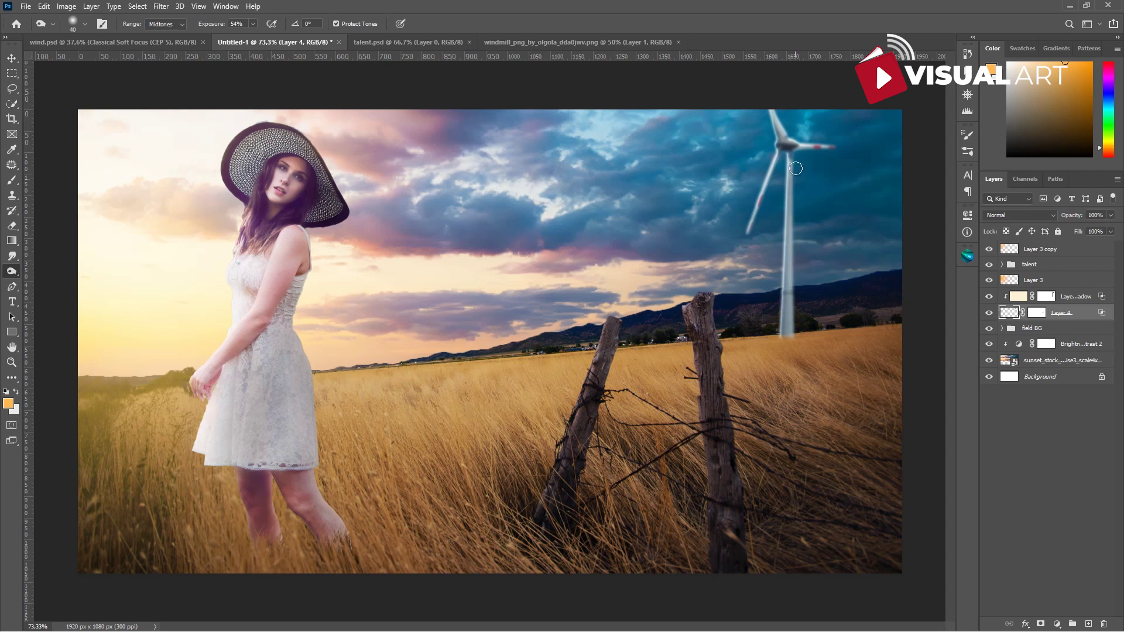
scroll(808, 159, "down", 5)
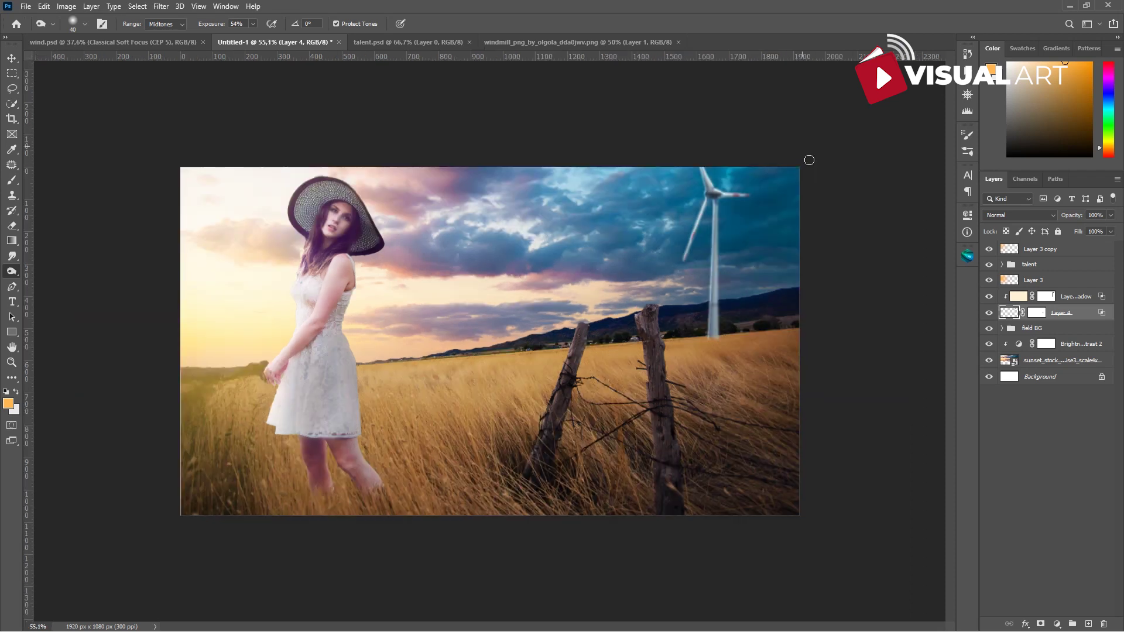
Step: Group the windmill layer with its clipped inner shadow layer and name the group windmill
left_click(11, 58)
left_click(1076, 298, "shift")
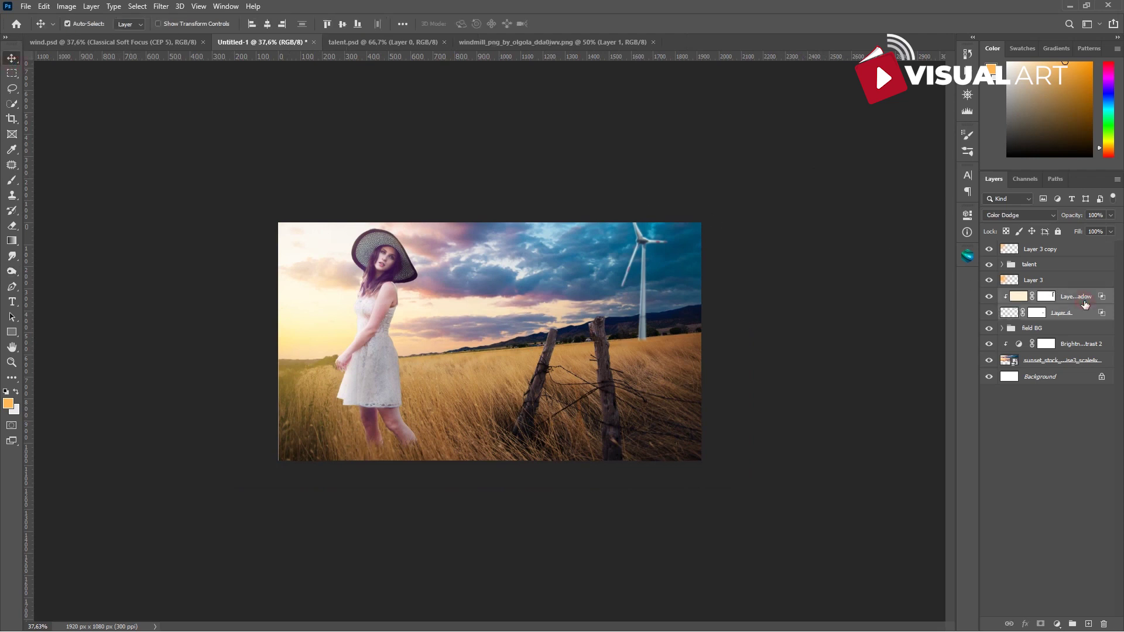
key("ctrl+g")
double_click(1032, 297)
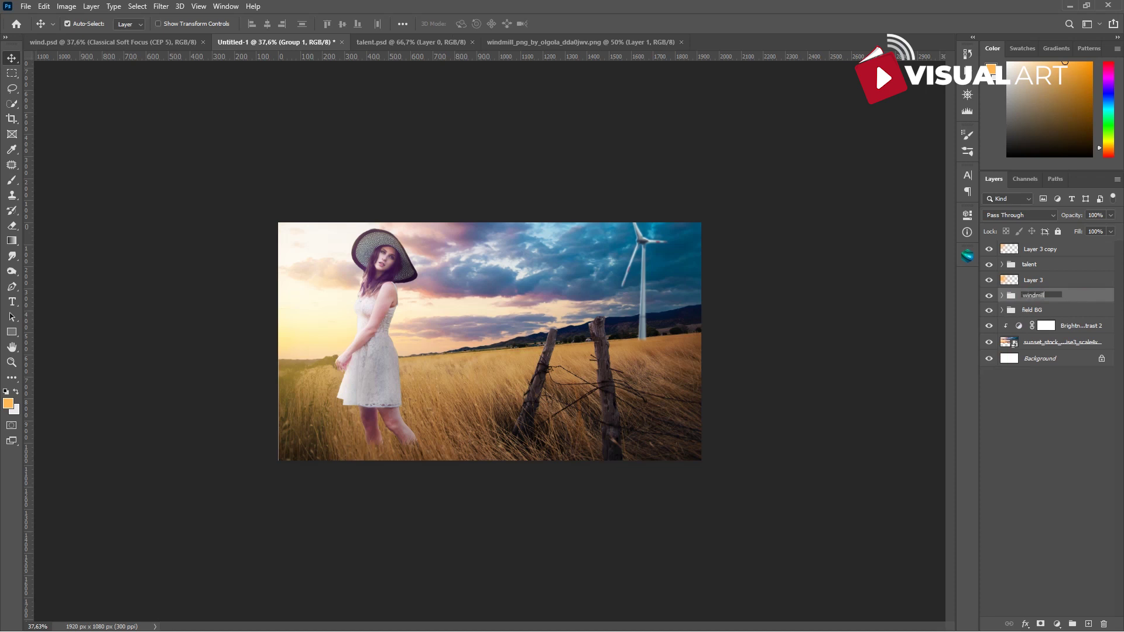
type("windmill")
key("Return")
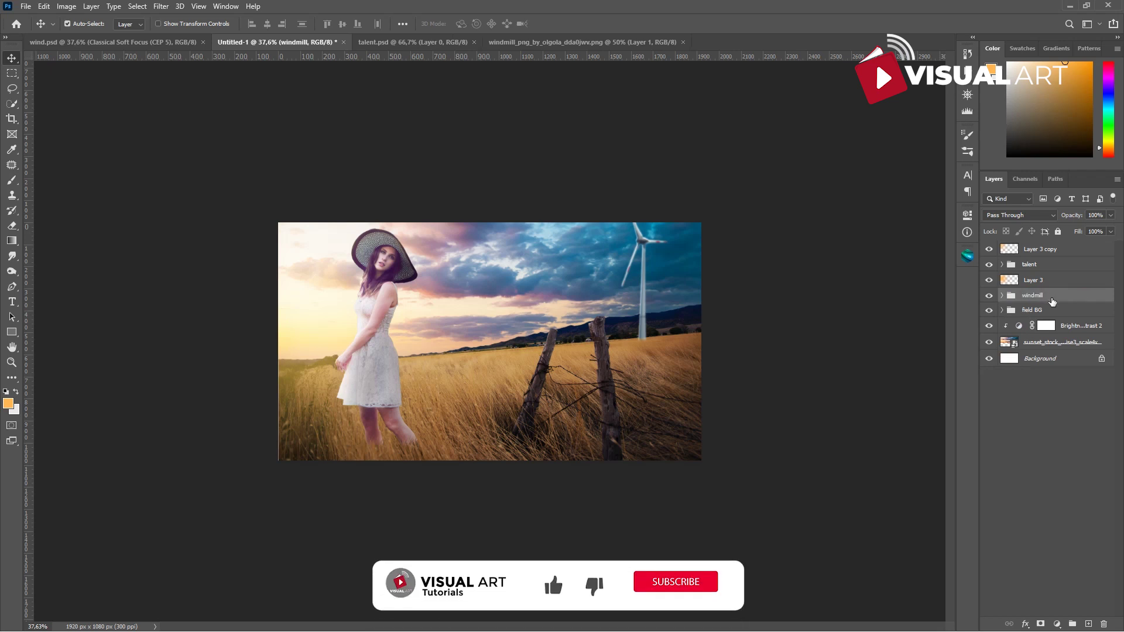
Step: Duplicate the windmill group, scale the copy to about 66.5% and place it in the bright field behind the woman
key("ctrl")
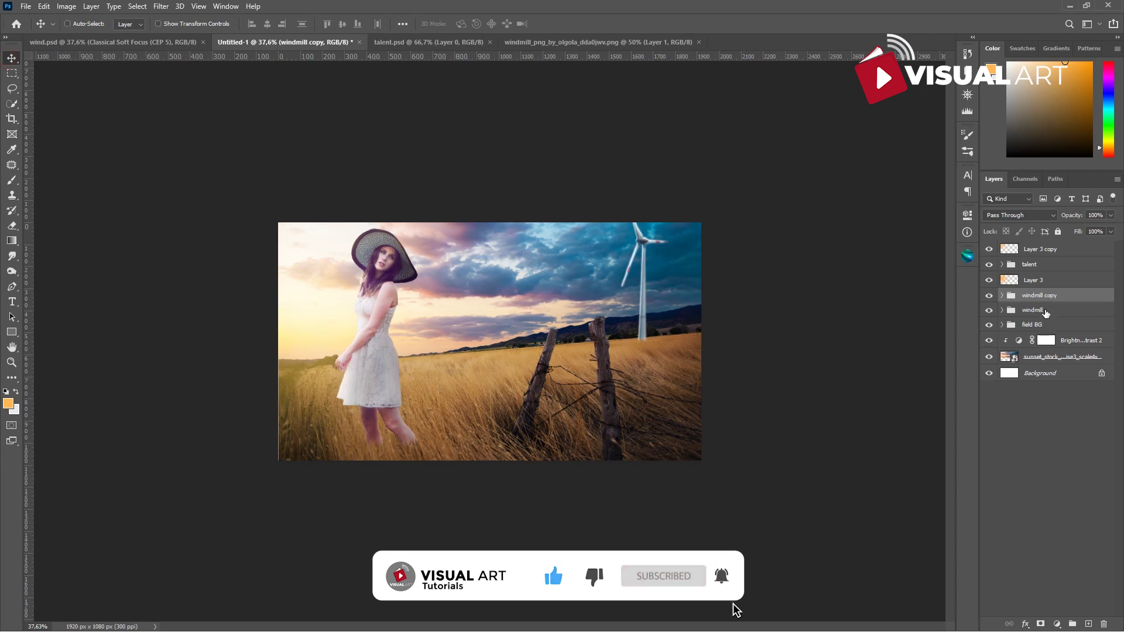
key("ctrl+alt+t")
left_click_drag(656, 276, 644, 272)
left_click_drag(504, 325, 336, 320)
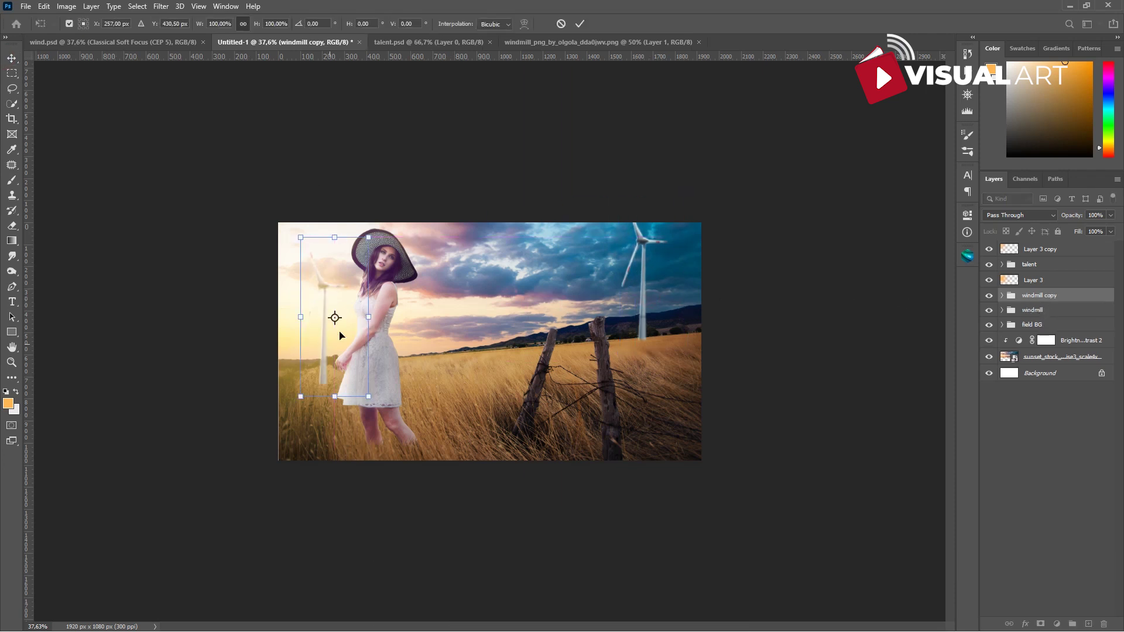
left_click_drag(367, 241, 346, 274)
left_click_drag(322, 321, 319, 307)
left_click_drag(301, 258, 309, 277)
left_click_drag(315, 300, 305, 295)
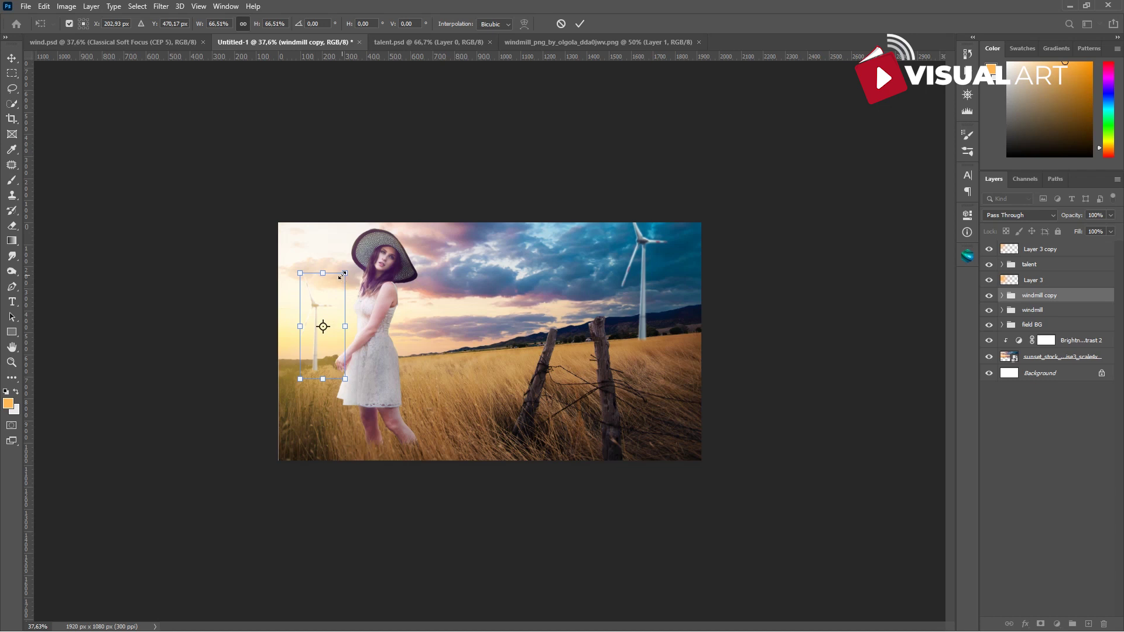
key("Return")
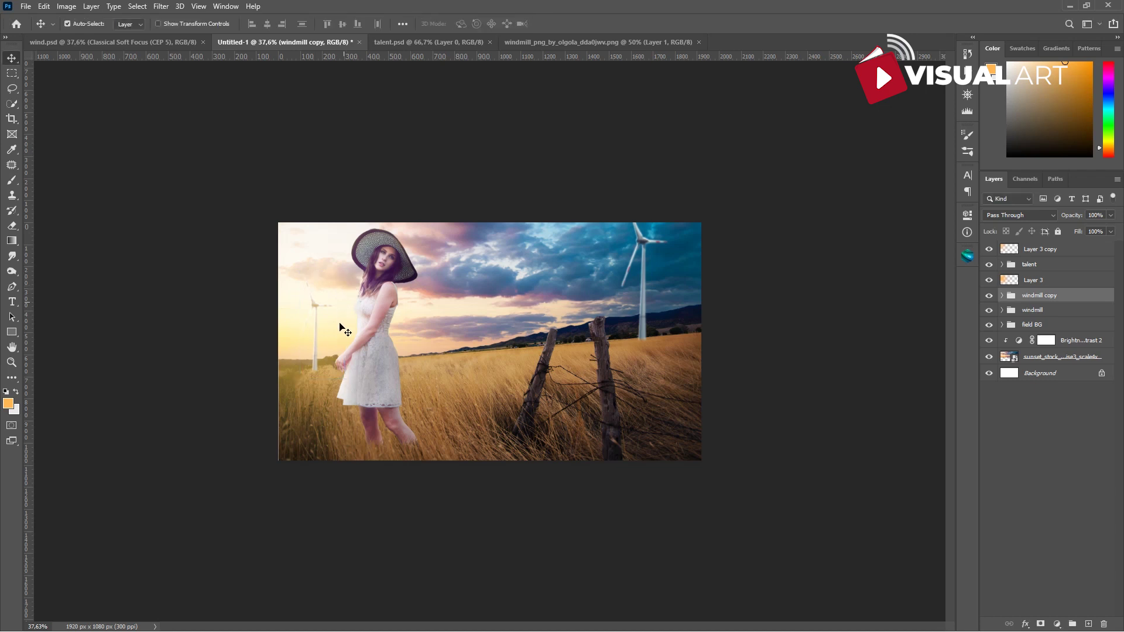
scroll(330, 355, "down", 2)
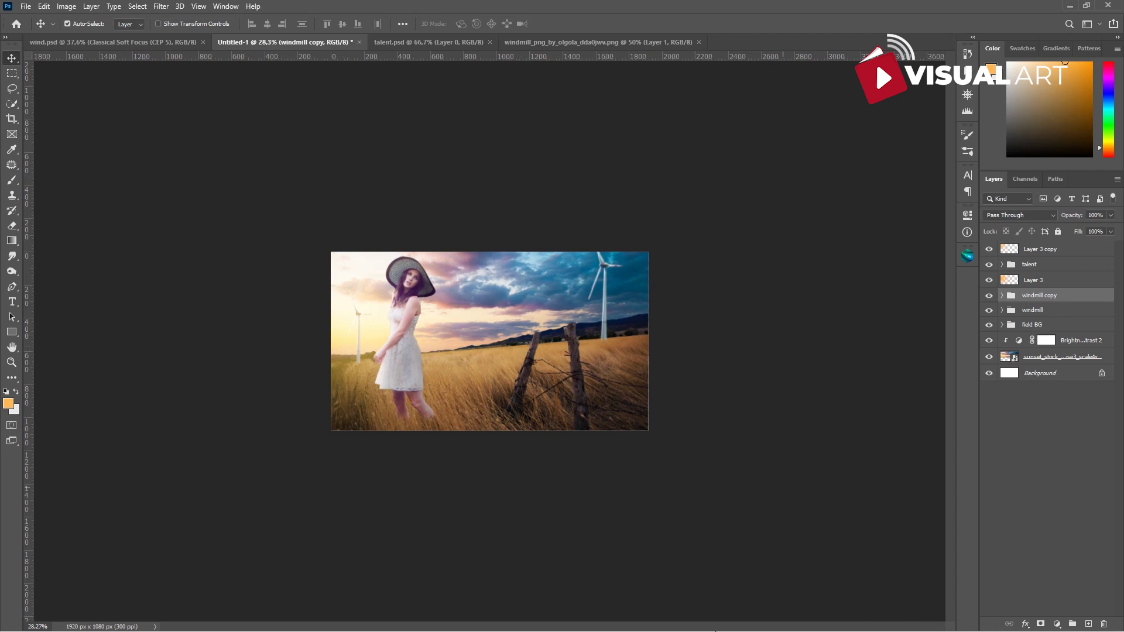
Step: Lasso the smaller windmill in the windmill PNG document and copy it into the Untitled-1 composite as a new layer
left_click(514, 41)
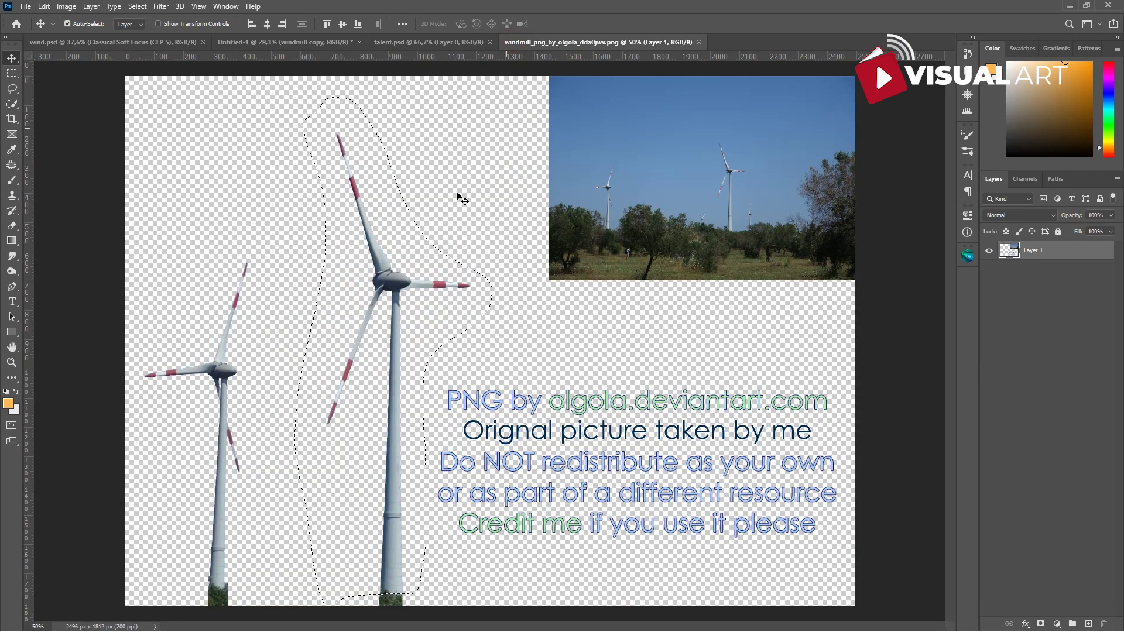
left_click(12, 88)
mouse_move(270, 229)
left_mouse_down()
mouse_move(283, 261)
mouse_move(261, 338)
mouse_move(272, 445)
left_mouse_up()
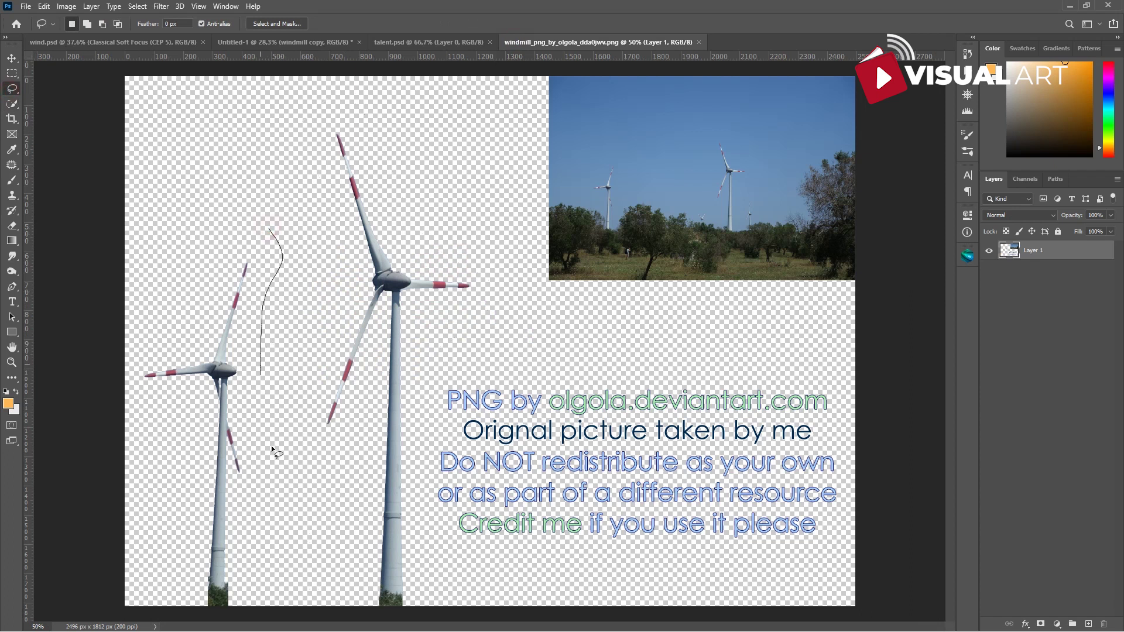
left_click_drag(122, 379, 252, 235)
mouse_move(245, 304)
left_mouse_down()
mouse_move(235, 63)
mouse_move(284, 42)
mouse_move(313, 103)
left_mouse_up()
left_click_drag(432, 315, 429, 310)
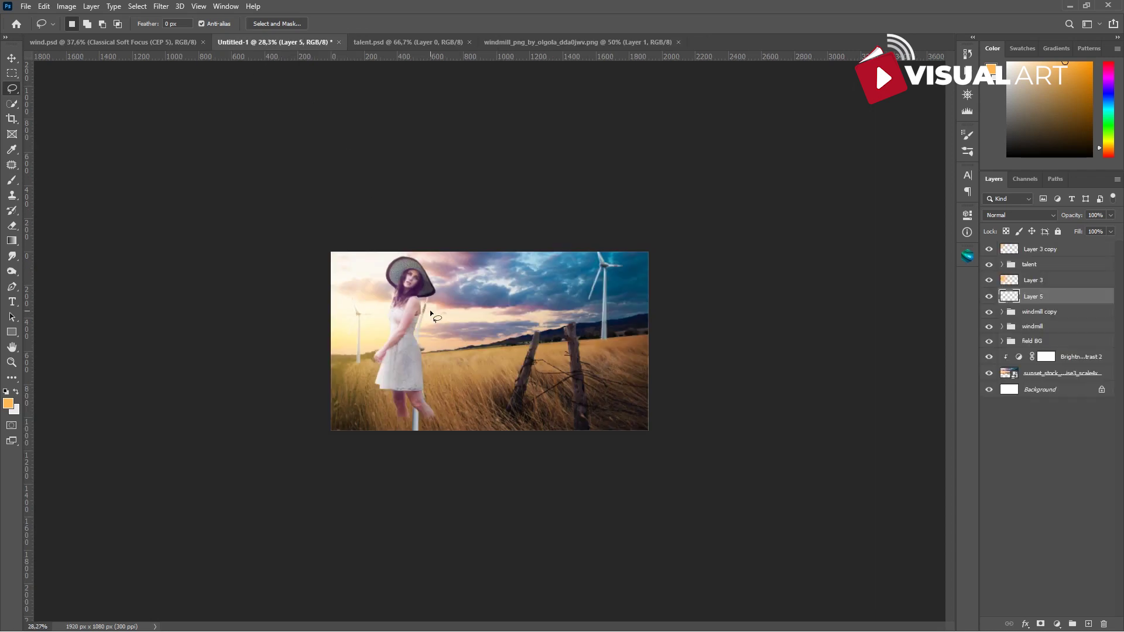
Step: Scale down the newly copied windmill and stand it near the horizon between the woman and the fence posts
key("ctrl+t")
left_click_drag(415, 306, 476, 295)
left_click_drag(477, 363, 498, 307)
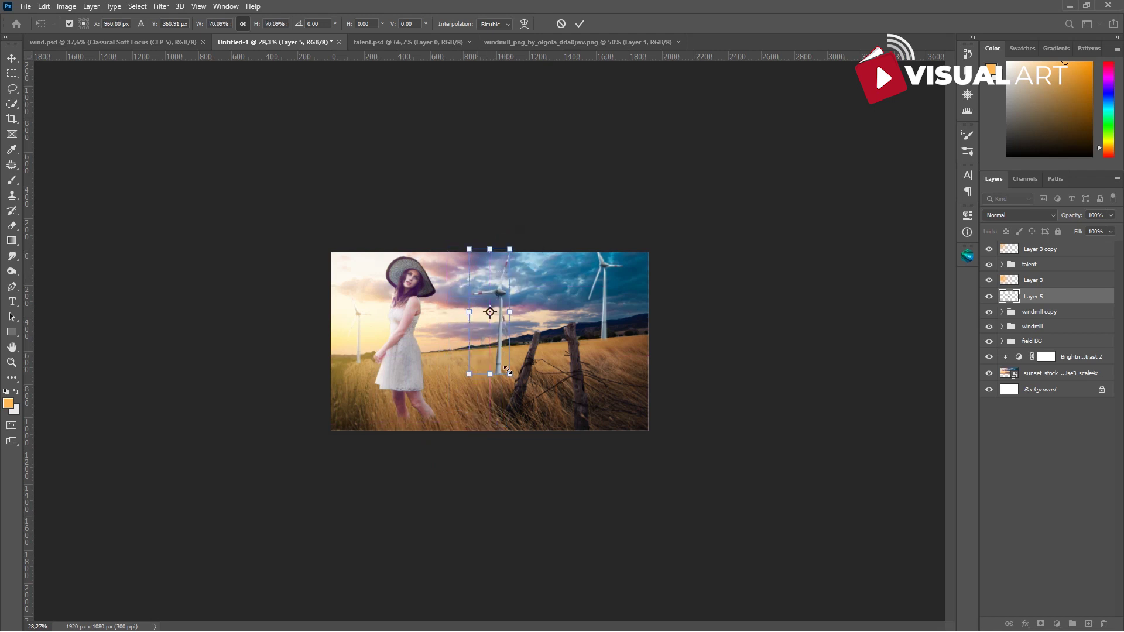
left_click_drag(506, 363, 502, 341)
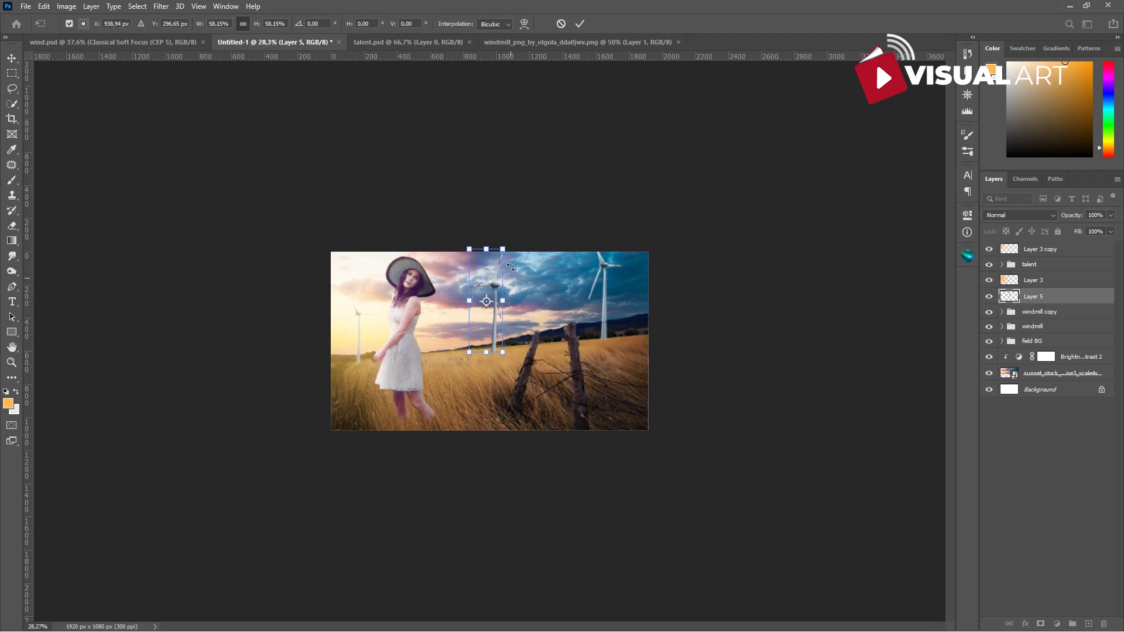
left_click(665, 281)
left_click_drag(504, 251, 497, 265)
key("Return")
Step: Mask the middle windmill's layer and blend its base into the wheat with a soft 40 px black brush
key("l")
key("ctrl+plus")
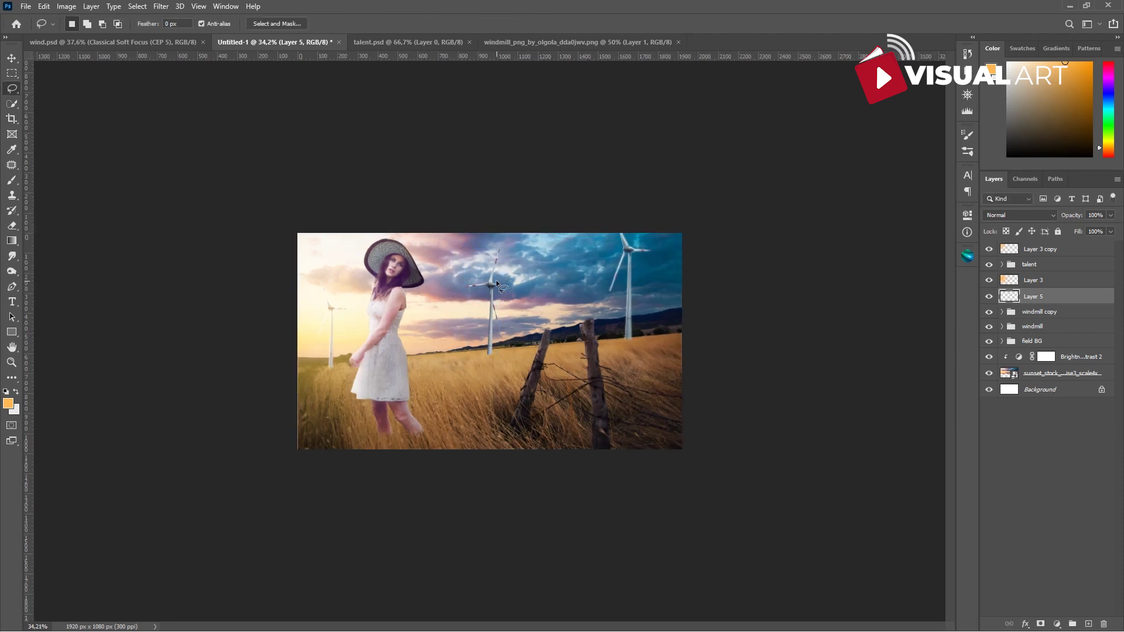
scroll(497, 280, "up", 1)
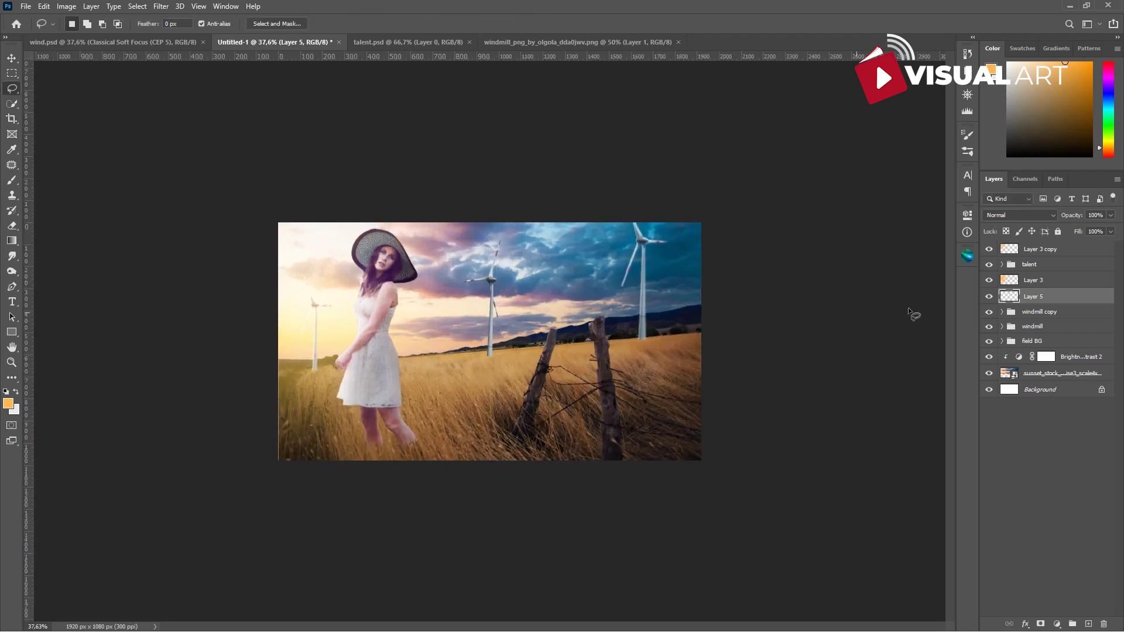
left_click(1041, 624)
scroll(487, 373, "up", 5)
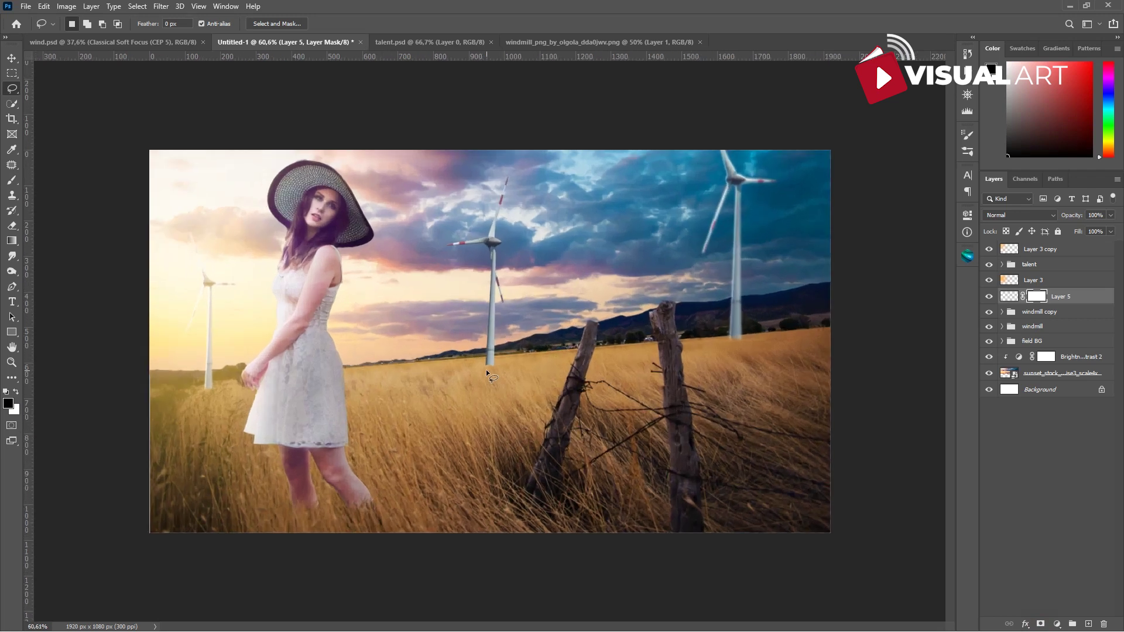
key("b")
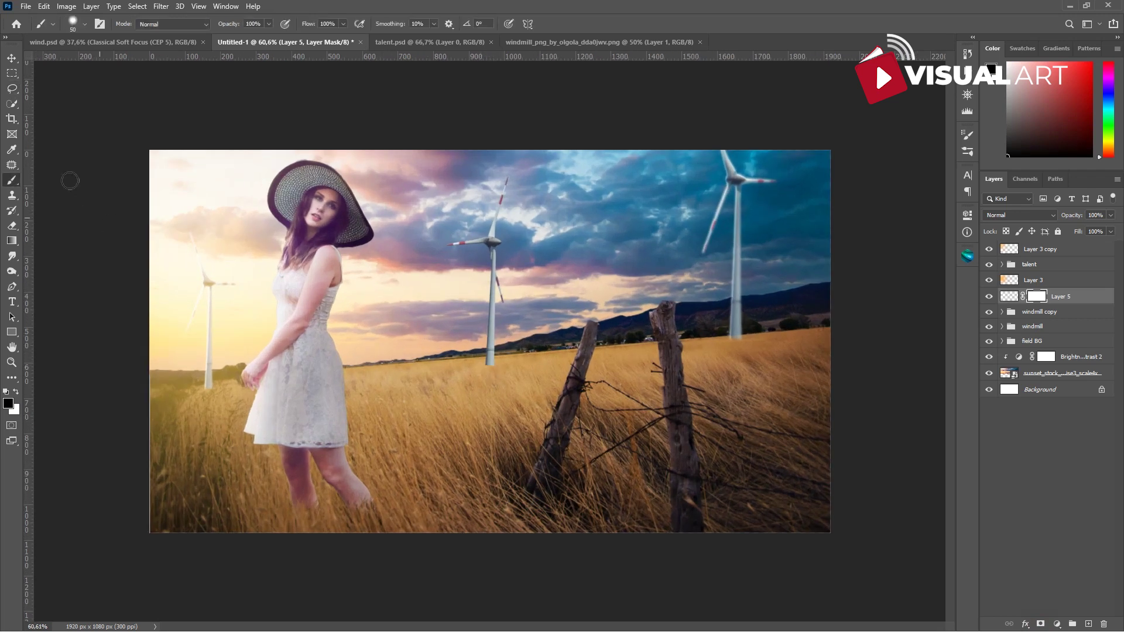
key("bracketleft")
mouse_move(489, 369)
left_mouse_down()
mouse_move(501, 368)
mouse_move(484, 369)
left_mouse_up()
scroll(522, 372, "down", 4)
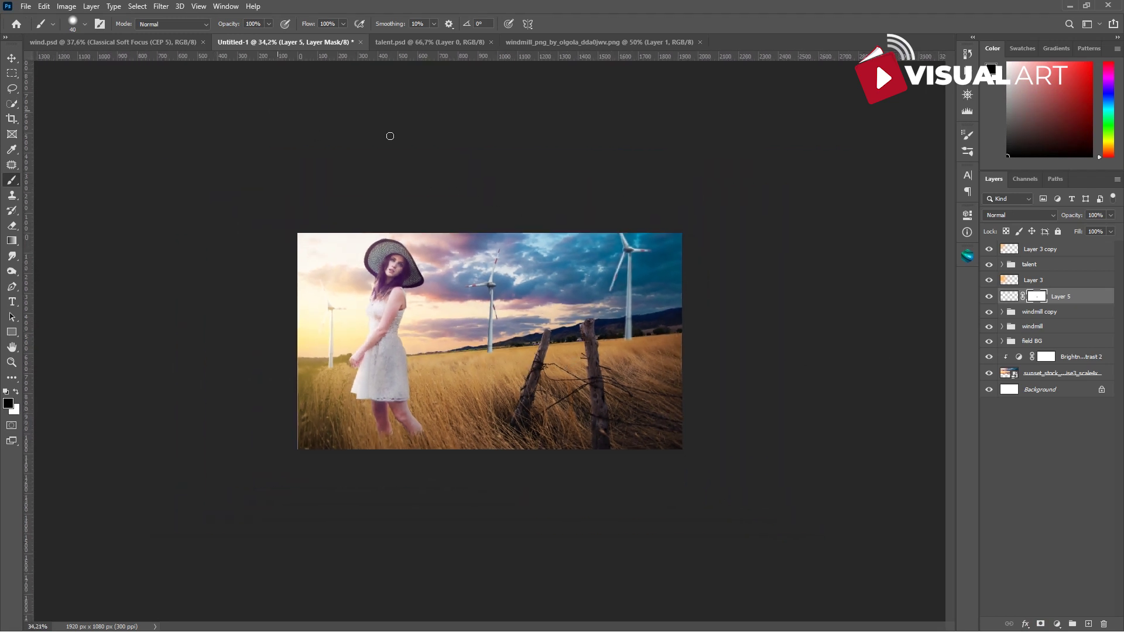
Step: Apply a Gaussian Blur with a 3.2 px radius to the middle windmill's image, not its mask
left_click(1007, 299)
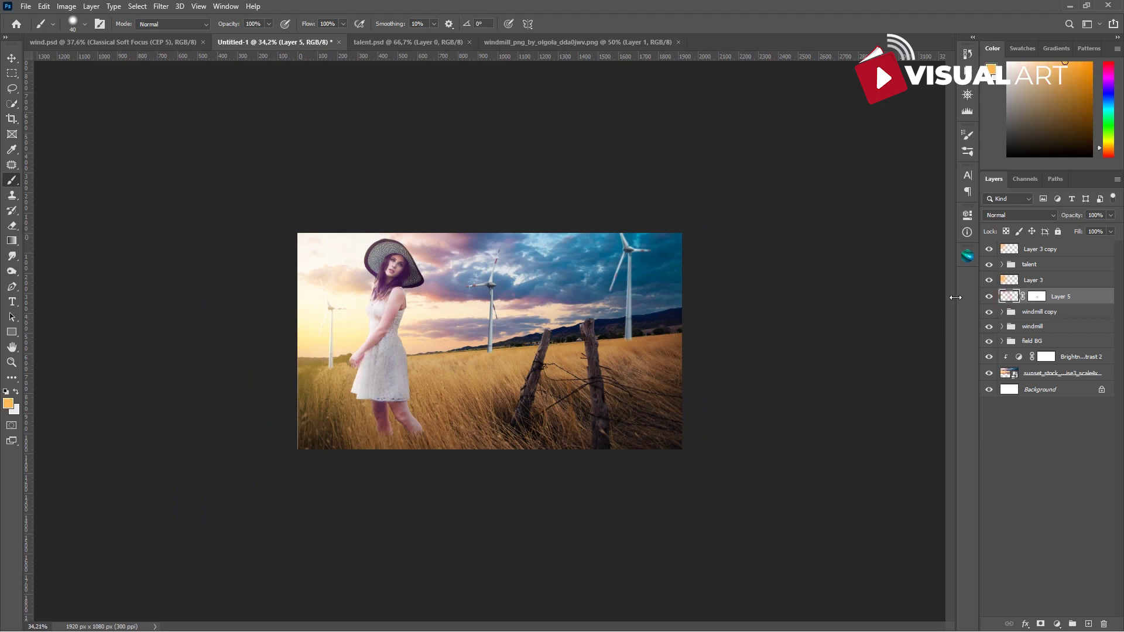
left_click(159, 7)
mouse_move(171, 170)
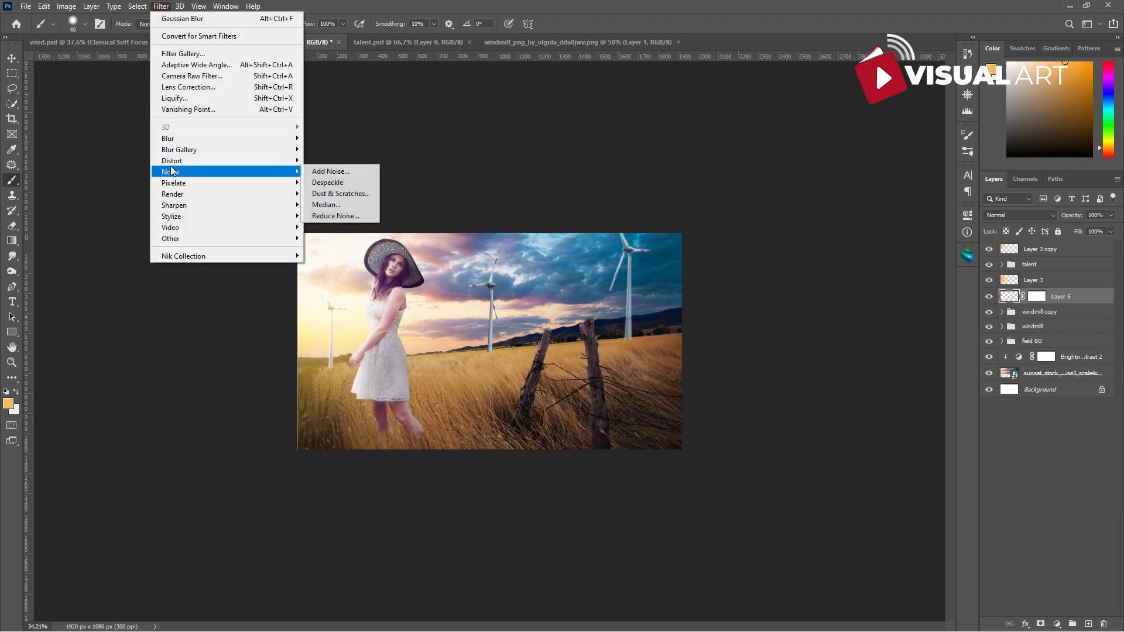
mouse_move(178, 139)
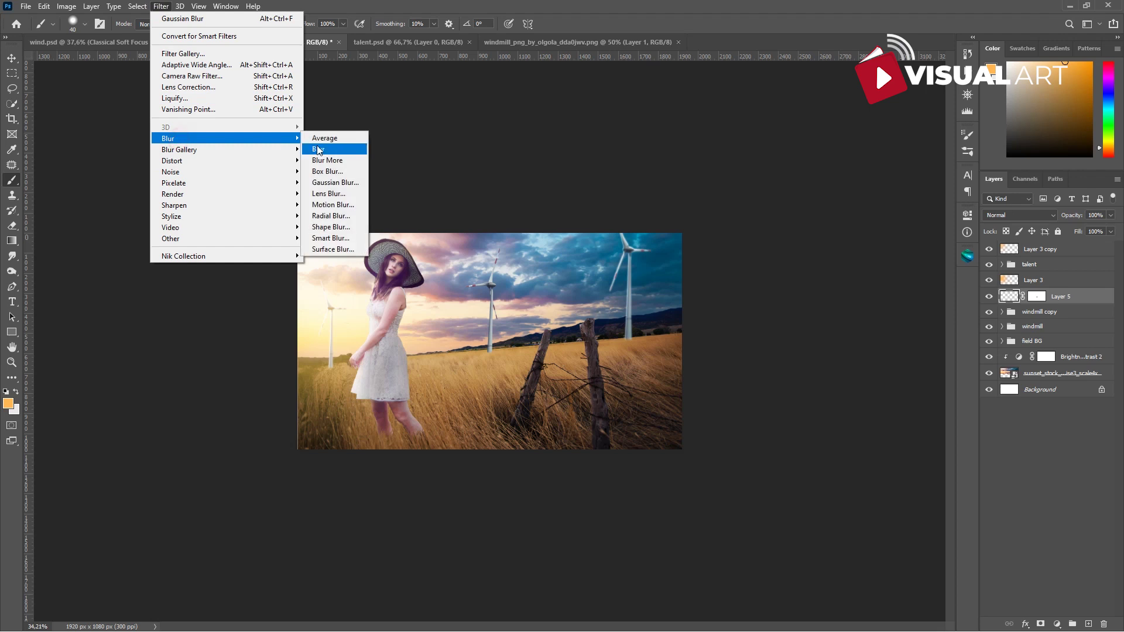
left_click(333, 184)
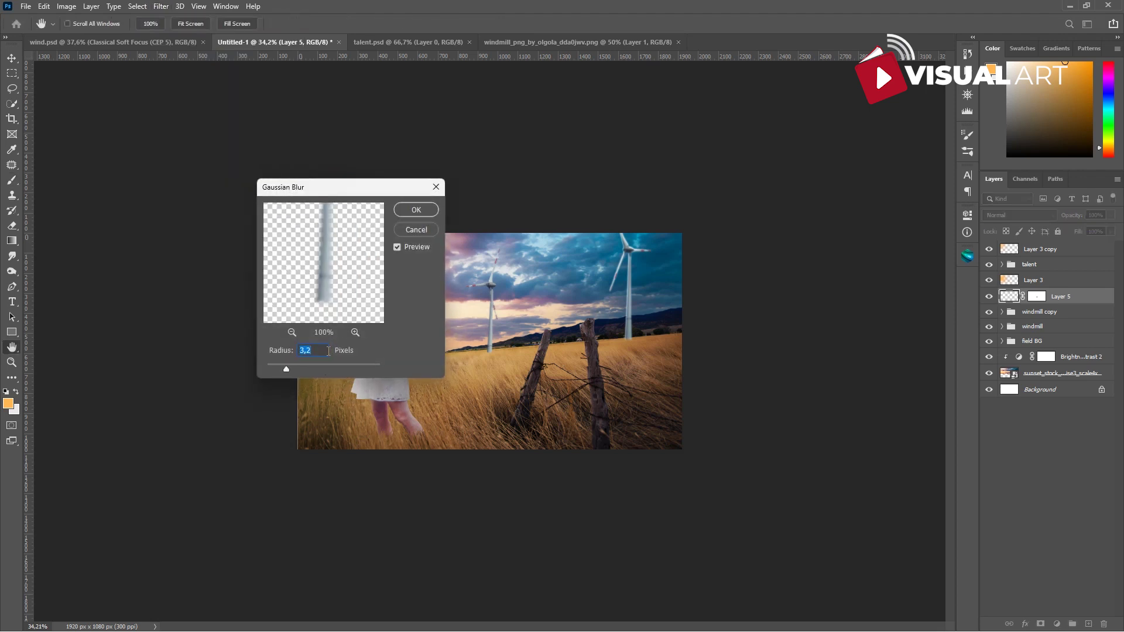
key("Return")
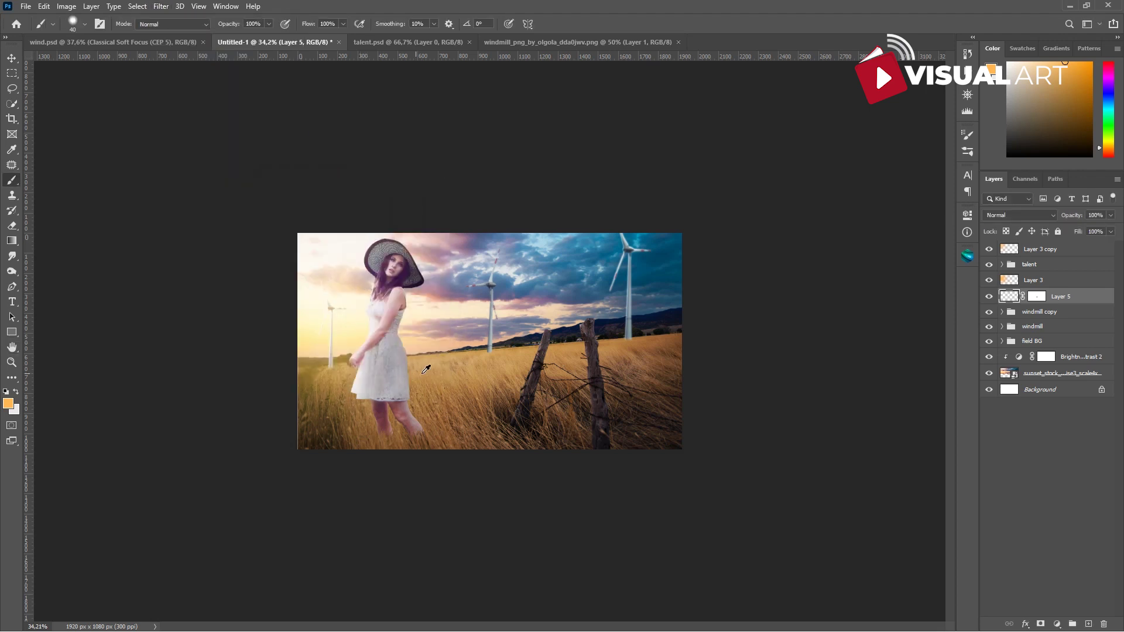
scroll(436, 373, "down", 3)
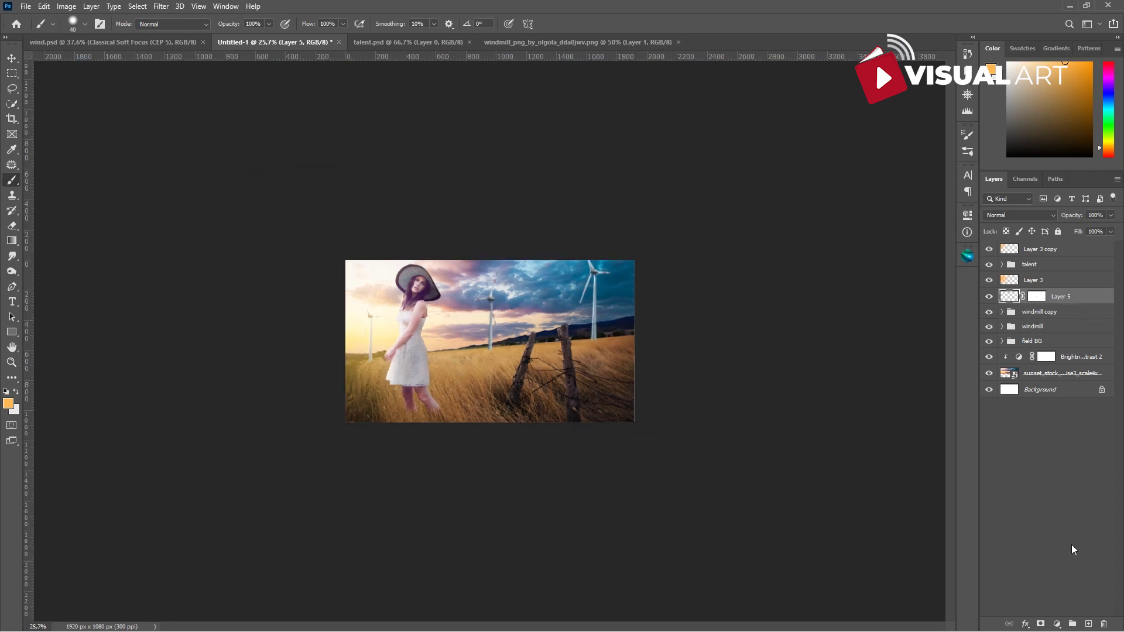
Step: Give the middle windmill a cream Color Dodge Inner Shadow at 100% opacity, angle 137°, distance 4 px and size 0 px
left_click(1026, 624)
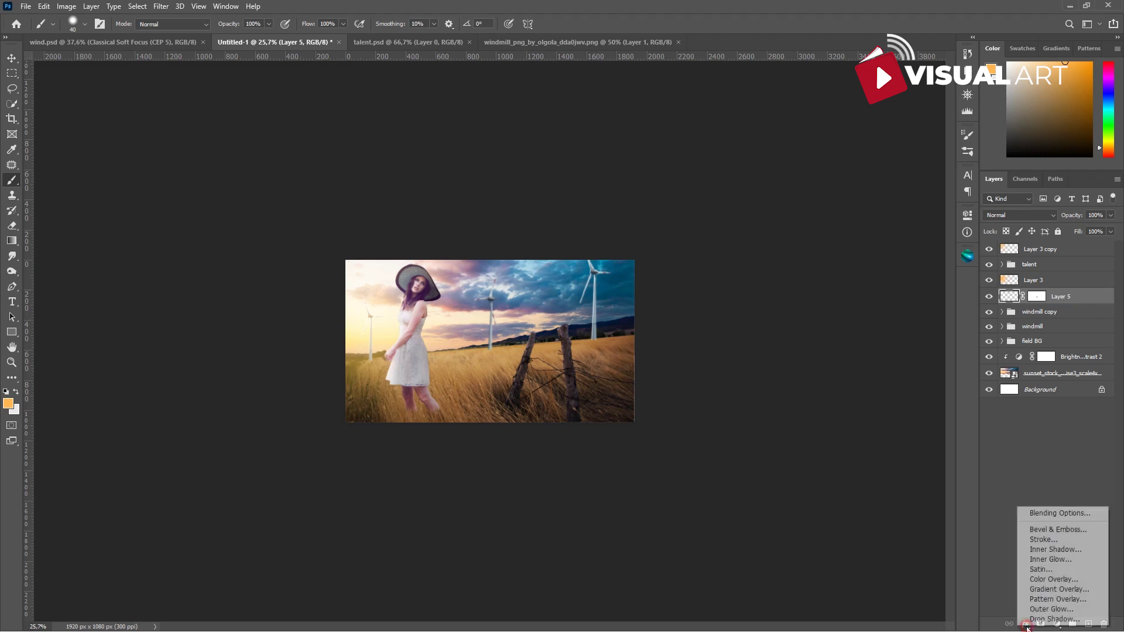
left_click(1041, 551)
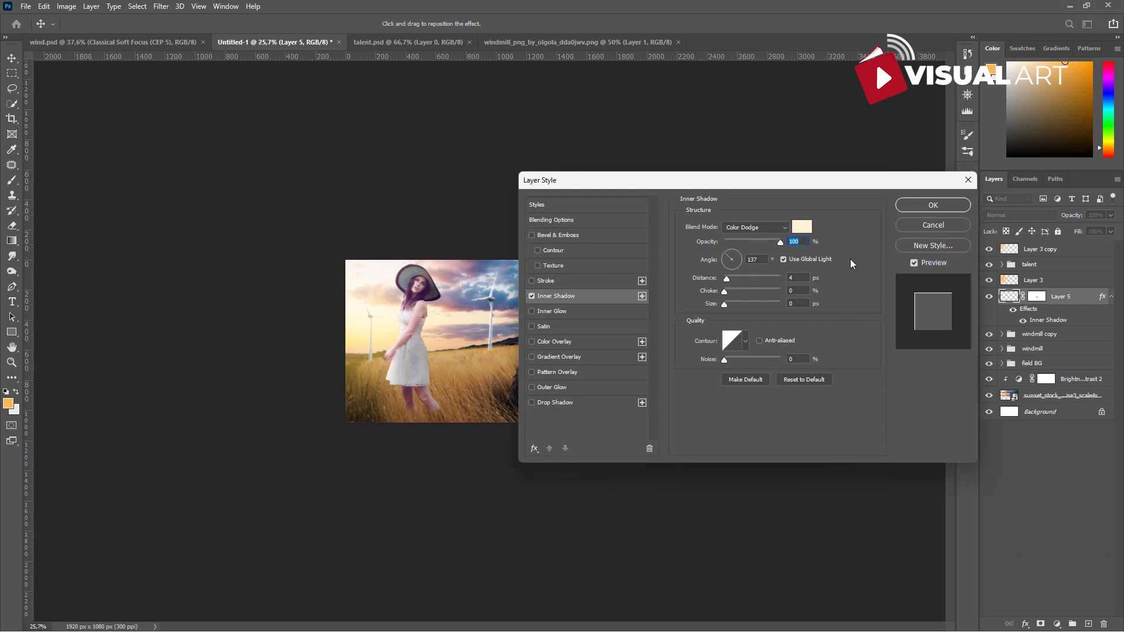
left_click(917, 207)
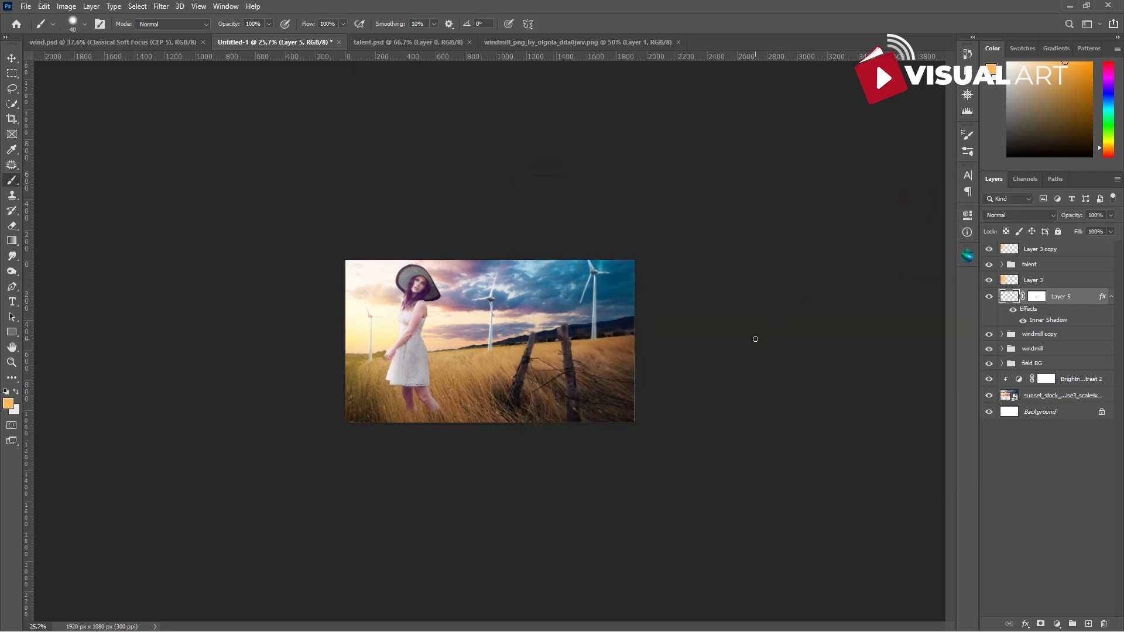
Step: Add a Levels adjustment above the Hue/Saturation layer in the field BG group and set its white input to 205
left_click(9, 58)
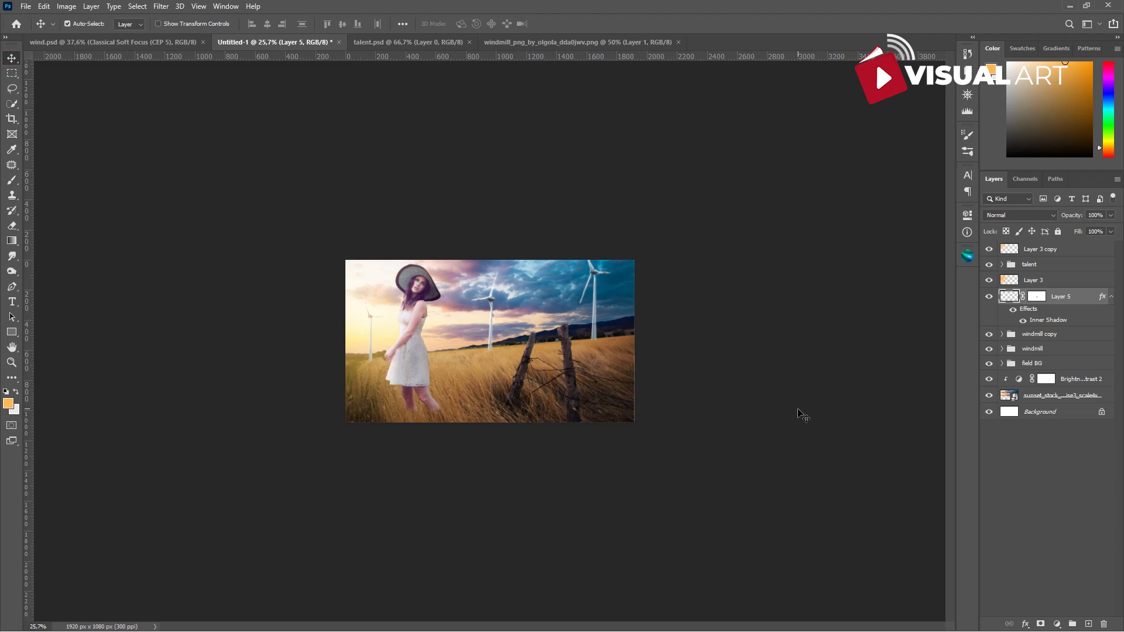
scroll(803, 416, "up", 1)
left_click(656, 411)
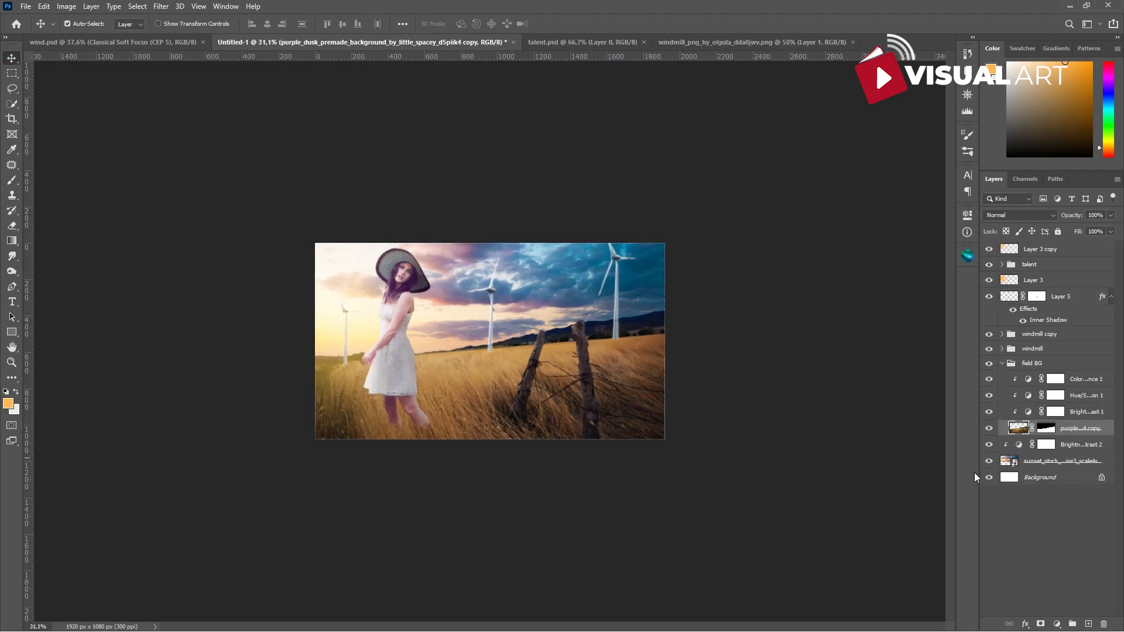
left_click(1078, 398)
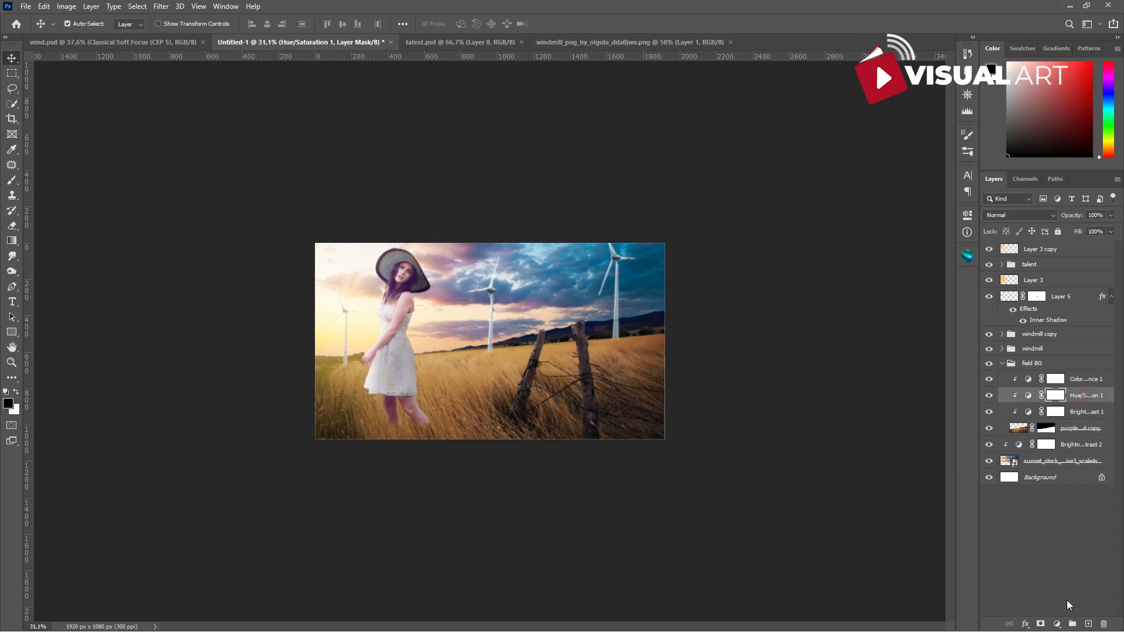
left_click(1057, 624)
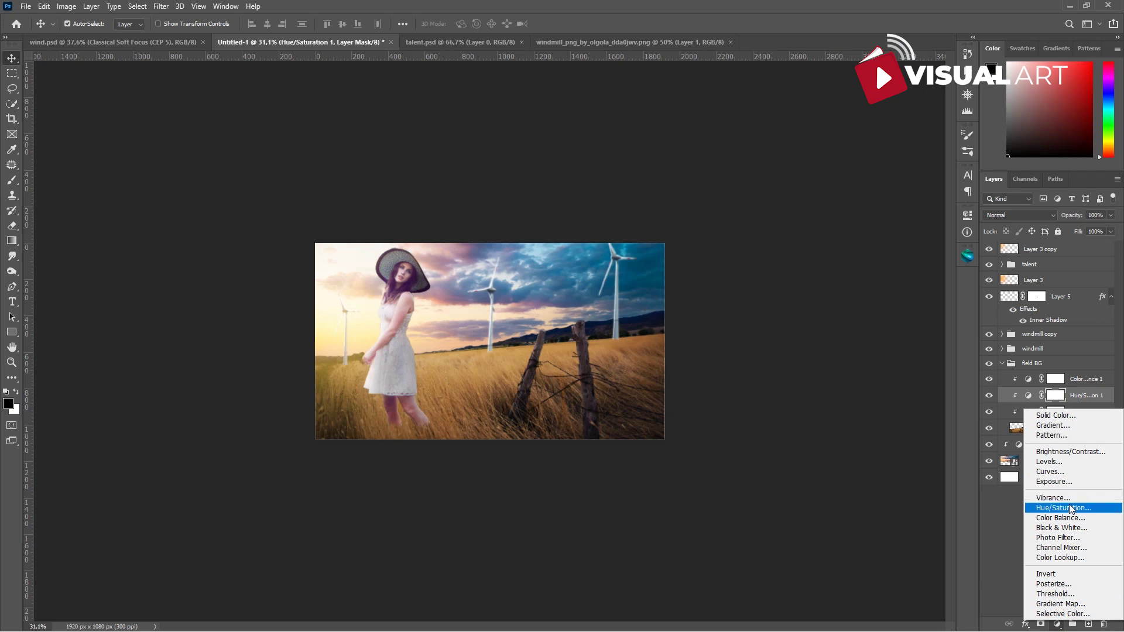
left_click(1049, 463)
left_click_drag(939, 337, 916, 337)
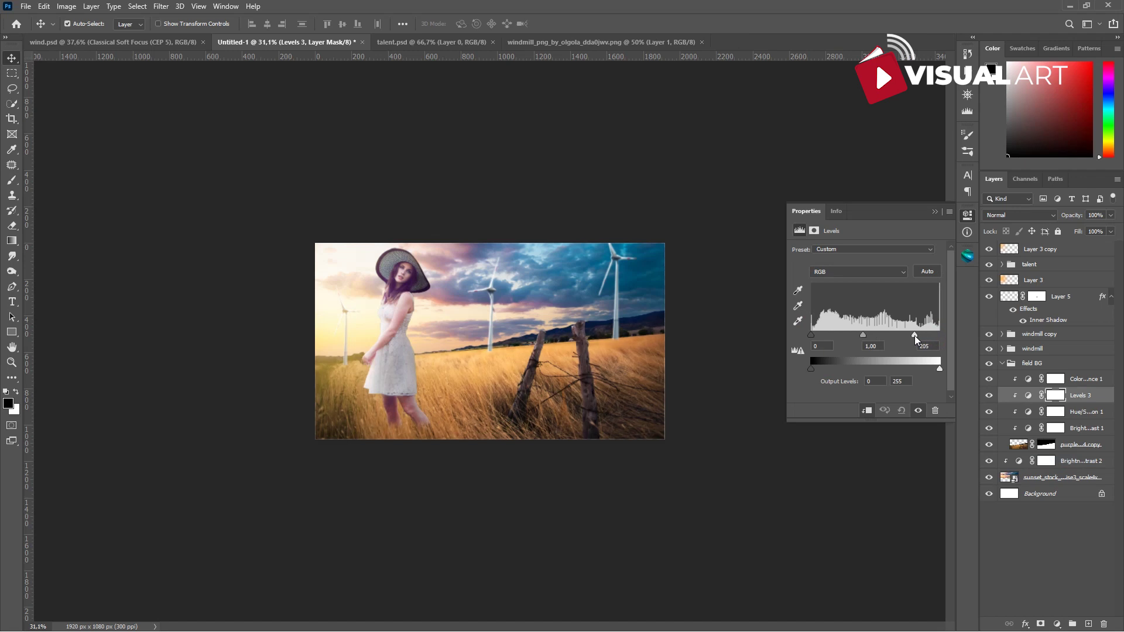
left_click(933, 211)
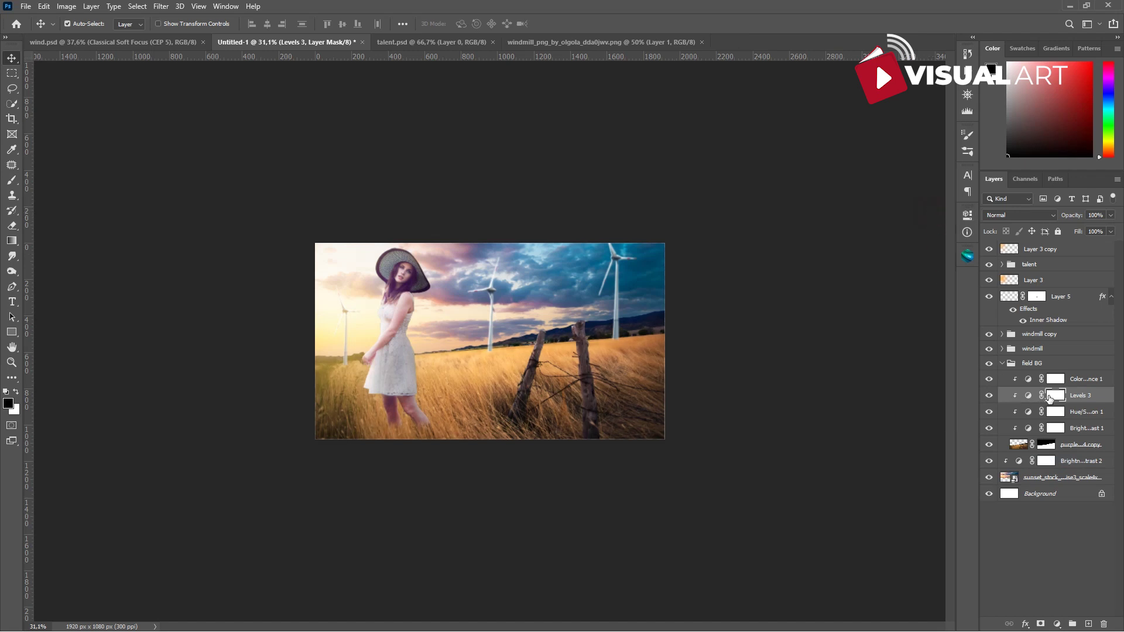
Step: Paint the new Levels mask over the lower-right field with a soft 700 px black brush, using 34% opacity for the final strokes
key("b")
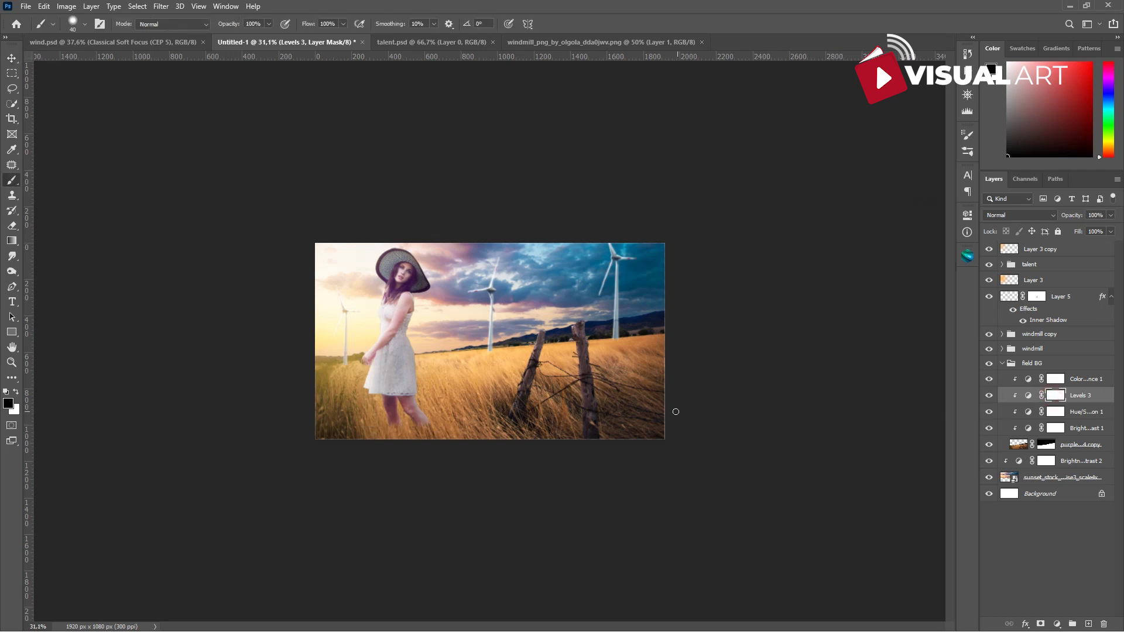
key("bracketright")
key("bracketright")
key("bracketright")
key("bracketright")
key("bracketright")
key("bracketright")
key("bracketright")
key("bracketright")
key("bracketright")
key("bracketright")
key("bracketright")
key("bracketright")
key("bracketright")
right_click(630, 405)
key("Escape")
key("bracketright")
key("bracketright")
mouse_move(645, 396)
left_mouse_down()
mouse_move(618, 427)
mouse_move(642, 425)
mouse_move(622, 432)
mouse_move(487, 468)
mouse_move(417, 470)
mouse_move(427, 457)
mouse_move(361, 478)
mouse_move(466, 440)
mouse_move(533, 394)
mouse_move(572, 390)
mouse_move(573, 401)
mouse_move(498, 410)
mouse_move(646, 406)
mouse_move(580, 417)
mouse_move(636, 408)
mouse_move(629, 400)
mouse_move(672, 390)
mouse_move(675, 378)
mouse_move(719, 374)
mouse_move(655, 426)
left_mouse_up()
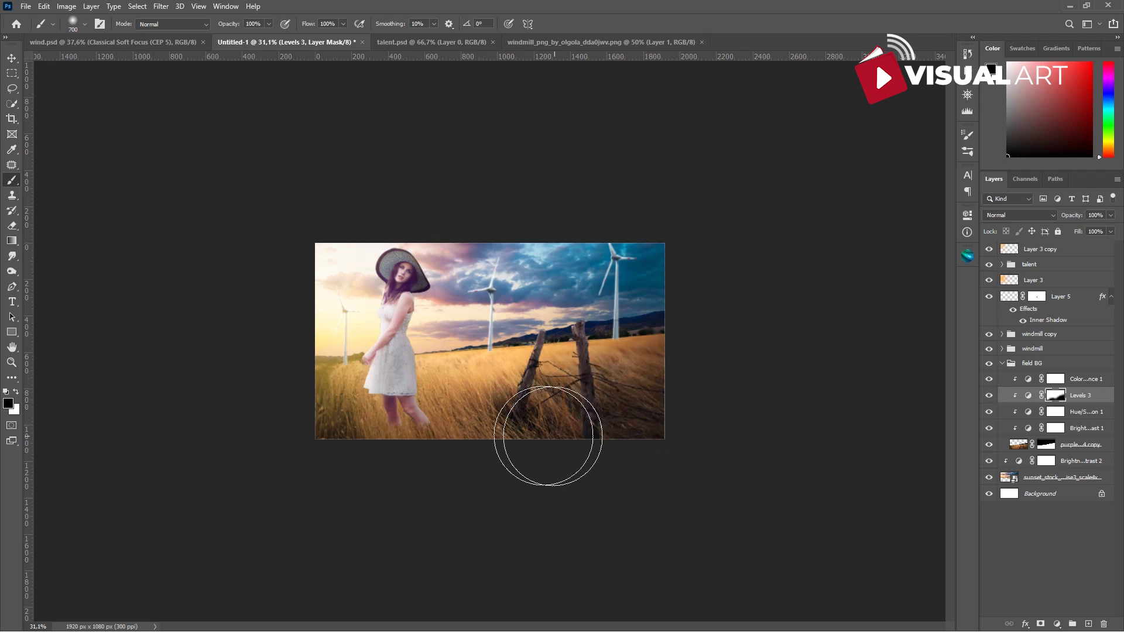
left_click_drag(227, 25, 183, 32)
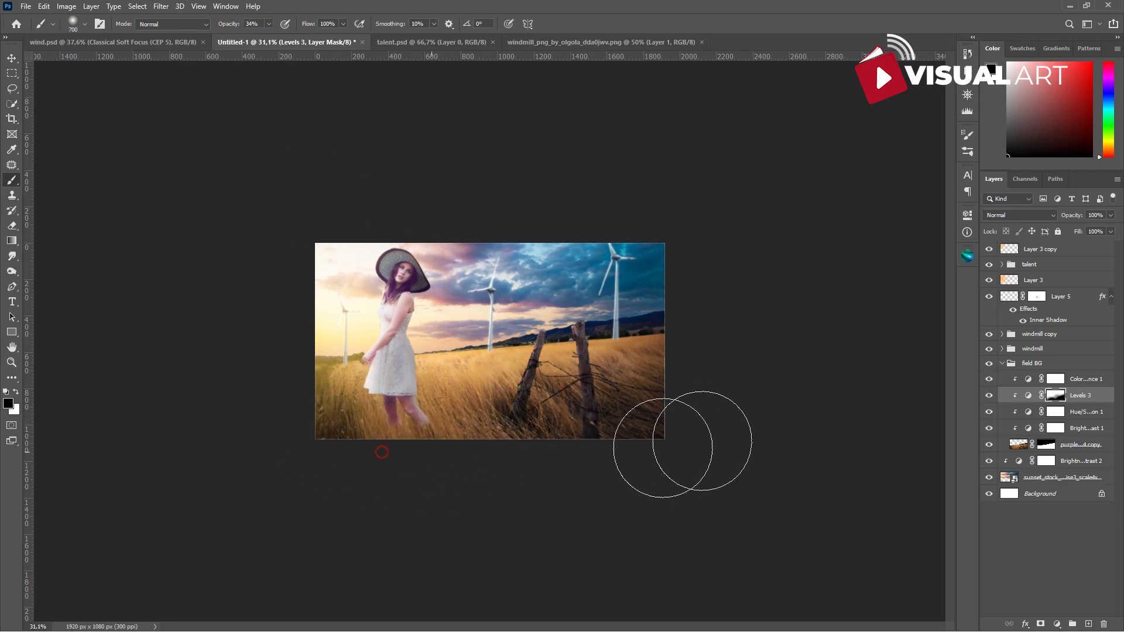
left_click(18, 61)
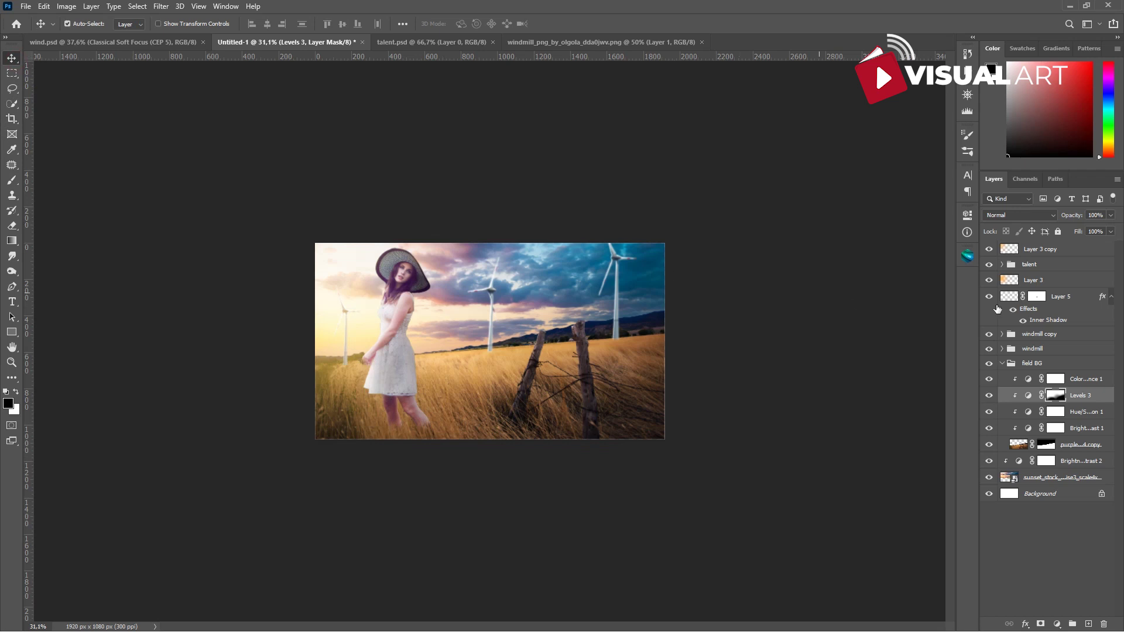
Step: Place the grass image pngaaa.com-199880 from the Downloads folder into the composition above Layer 3 copy
left_click(1076, 253)
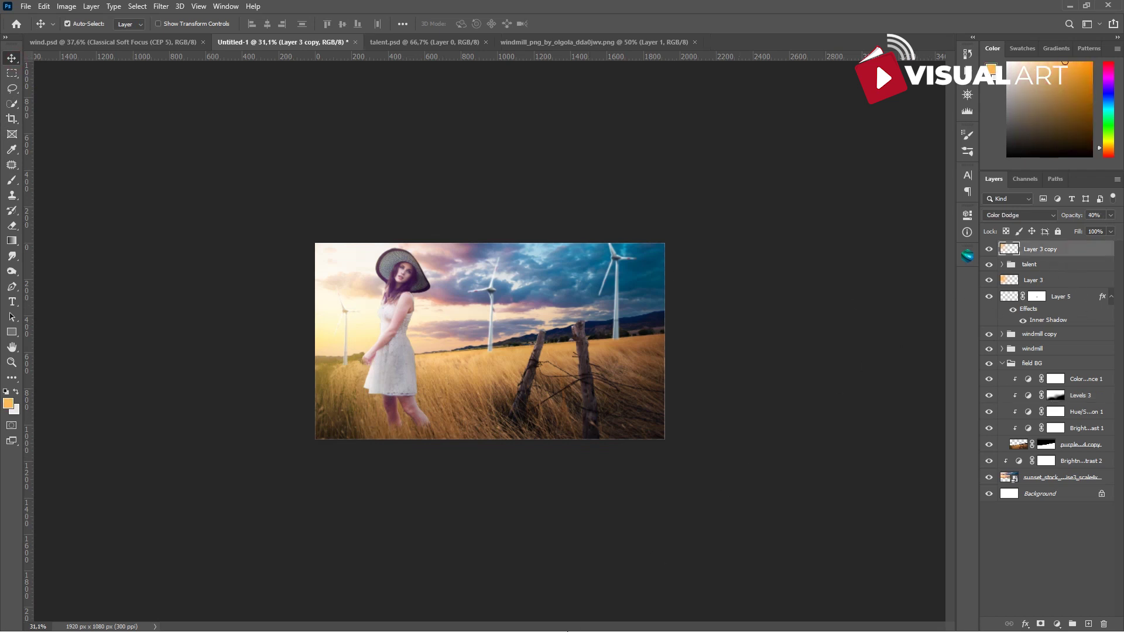
left_click(462, 619)
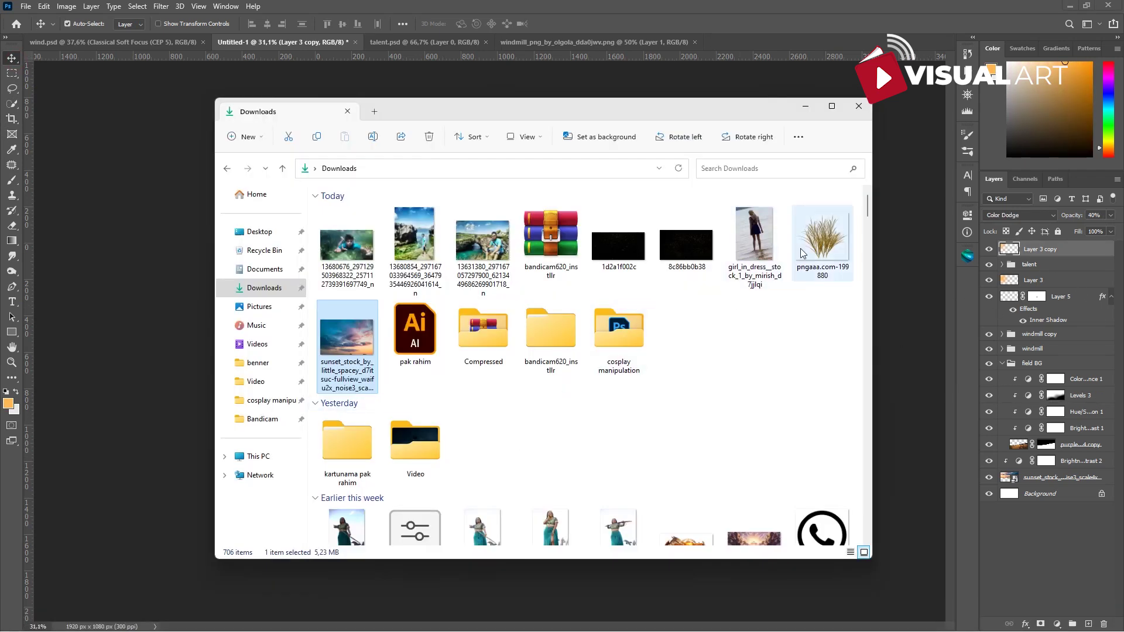
left_click(832, 243)
left_click_drag(831, 253, 914, 329)
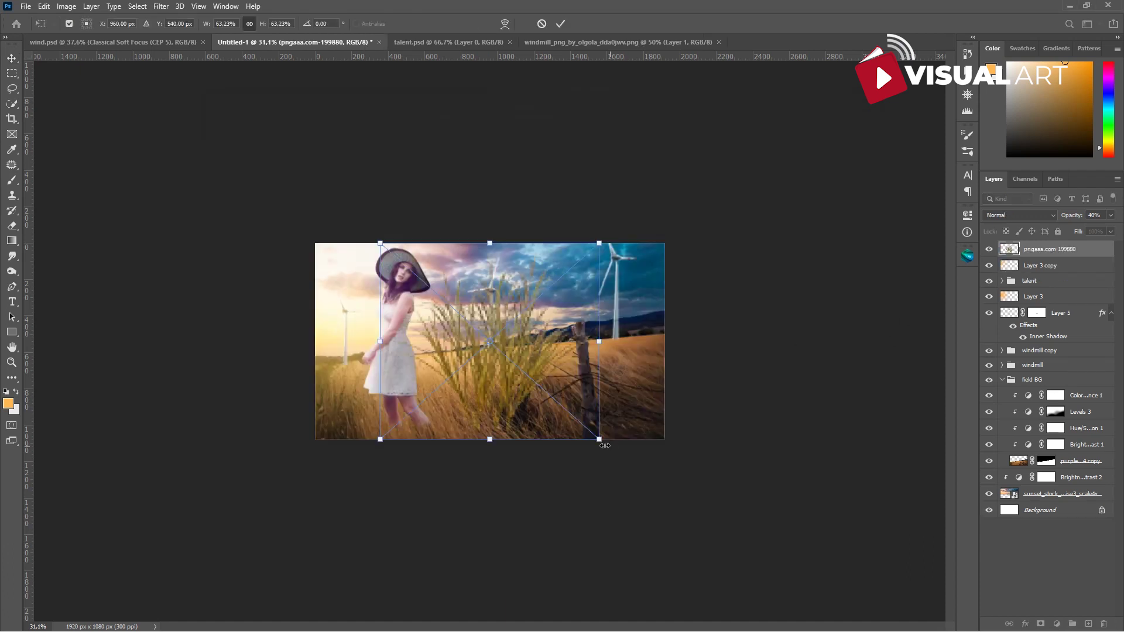
Step: Enlarge the grass to about 144%, shift it down into the lower-right foreground, and set its layer opacity to 100%
left_click_drag(599, 440, 760, 583)
key("ctrl+minus")
left_click_drag(714, 260, 814, 171)
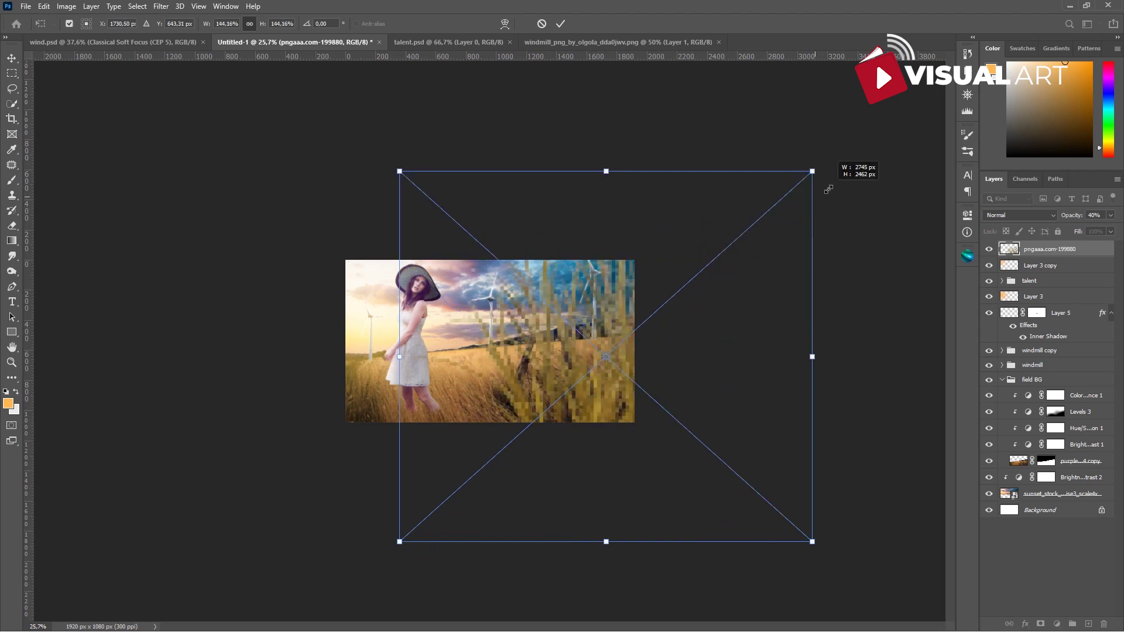
left_click_drag(586, 404, 559, 520)
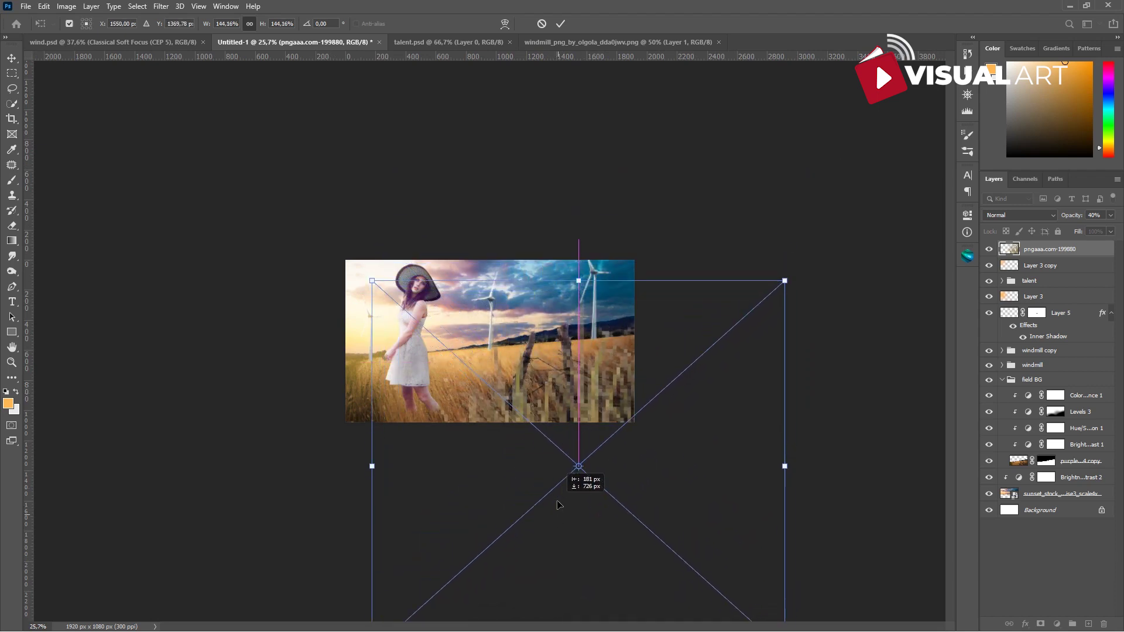
key("Return")
key("0")
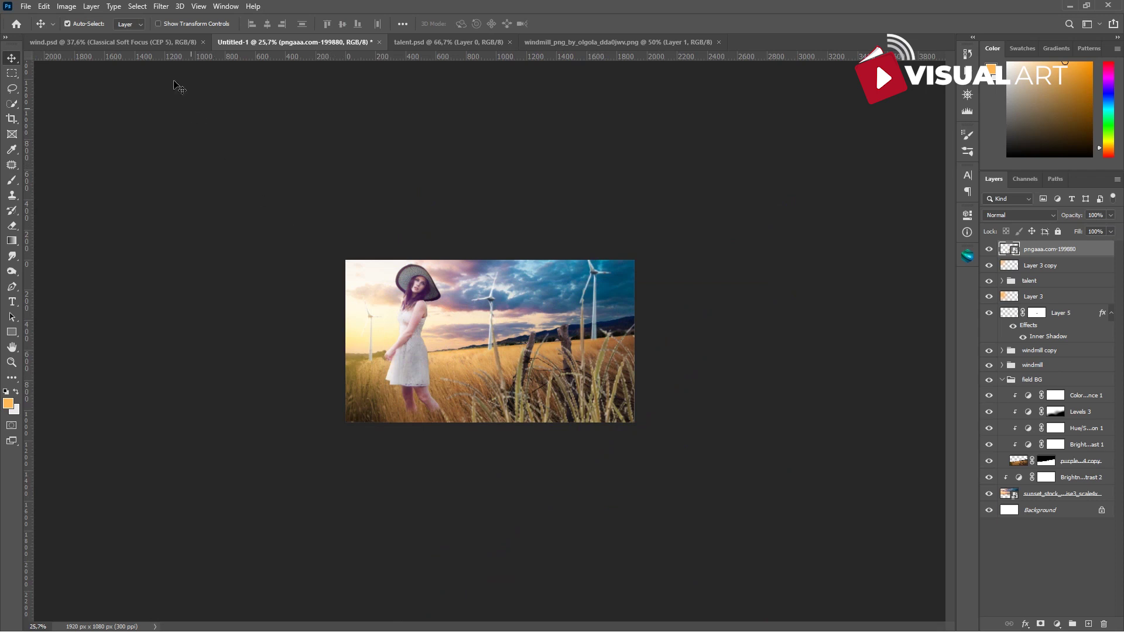
Step: Apply a Gaussian Blur with a 13.9 px radius to the foreground grass
left_click(161, 6)
mouse_move(170, 139)
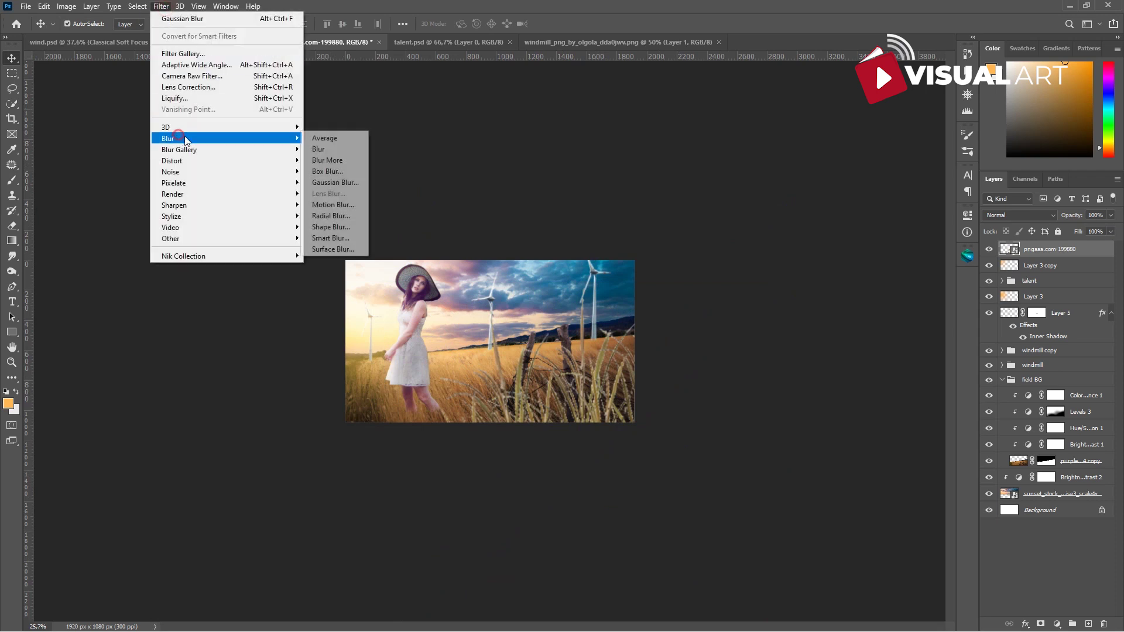
left_click(322, 183)
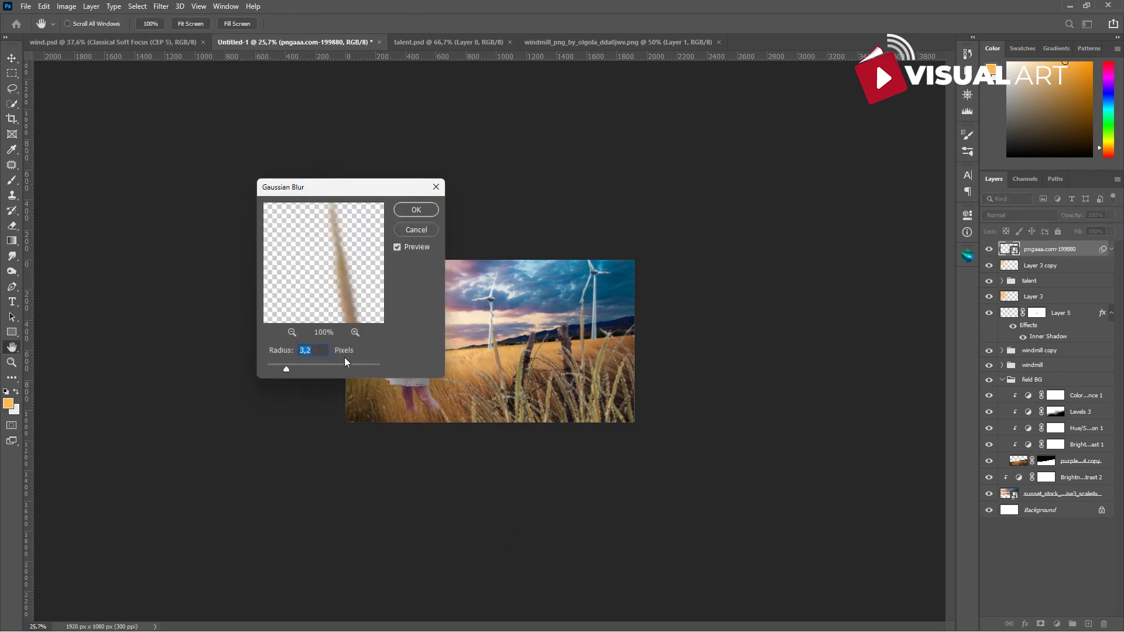
left_click(305, 366)
left_click(314, 368)
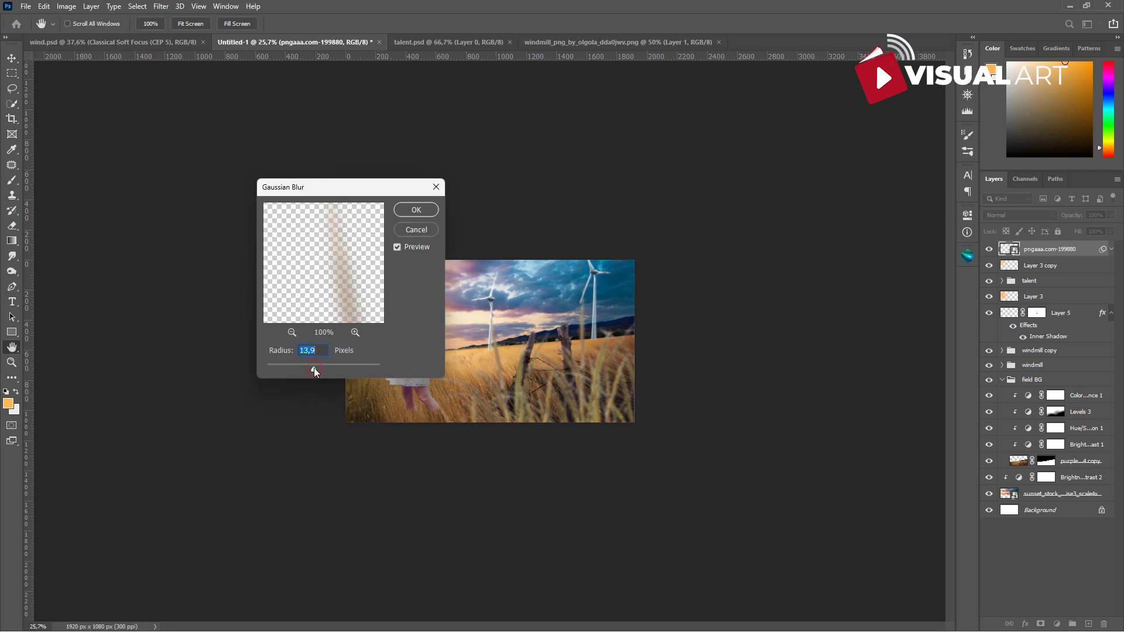
left_click(410, 212)
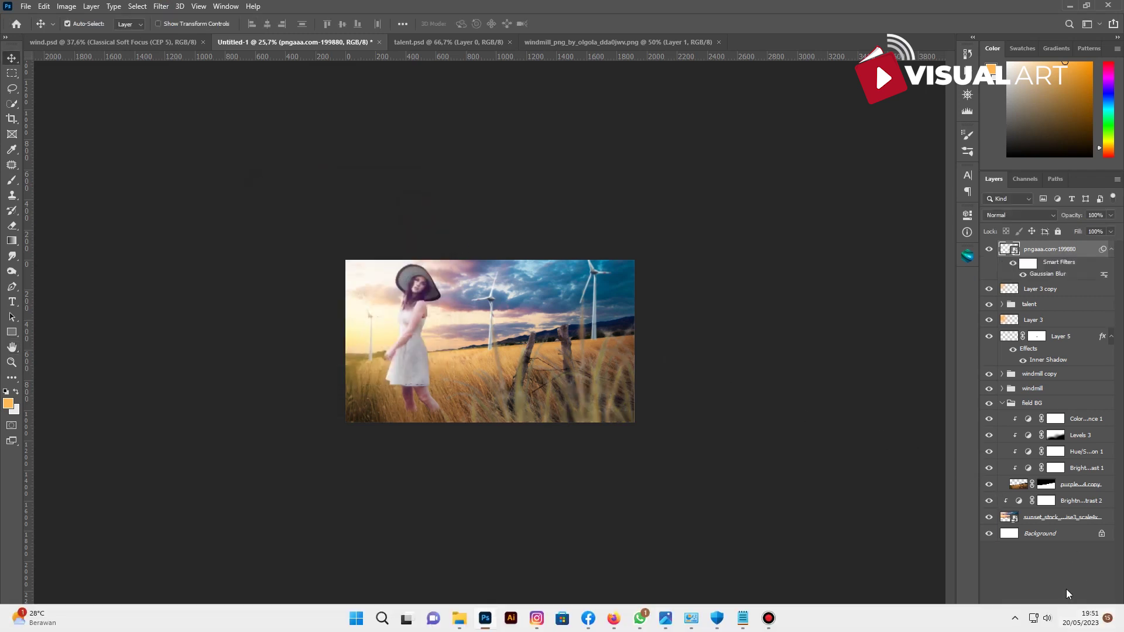
Step: Clip a Levels adjustment to the grass with midtones at 0.82 and the white input at 232
left_click(1058, 624)
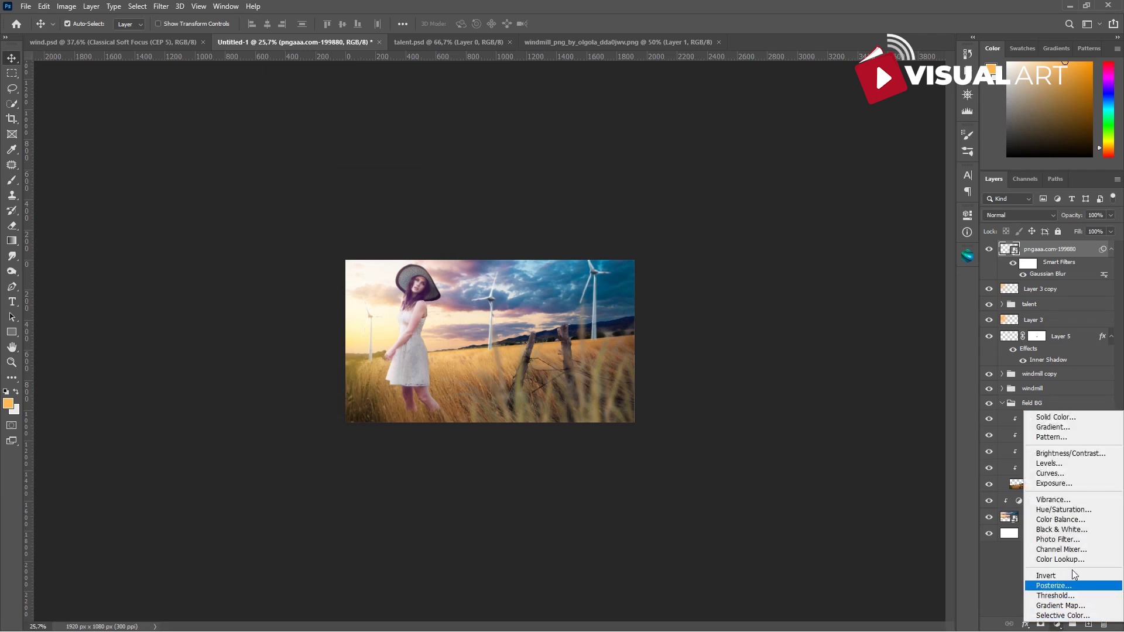
left_click(1068, 463)
left_click(869, 412)
left_click_drag(940, 335, 877, 335)
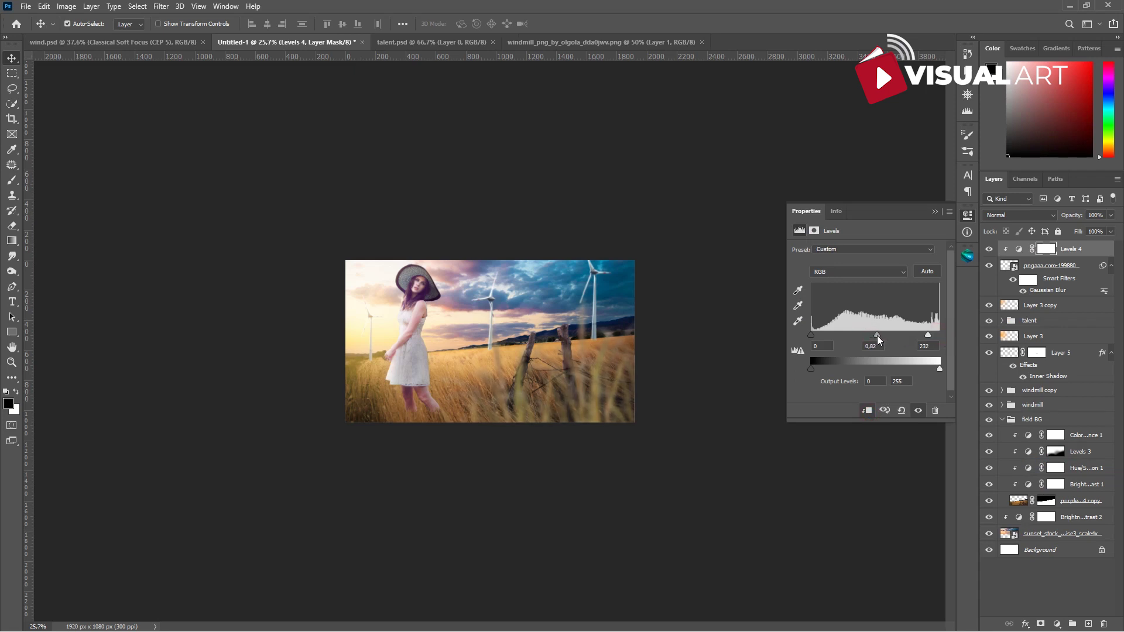
Step: Clip a Hue/Saturation adjustment to the grass with hue -7 and saturation +10
left_click(1056, 623)
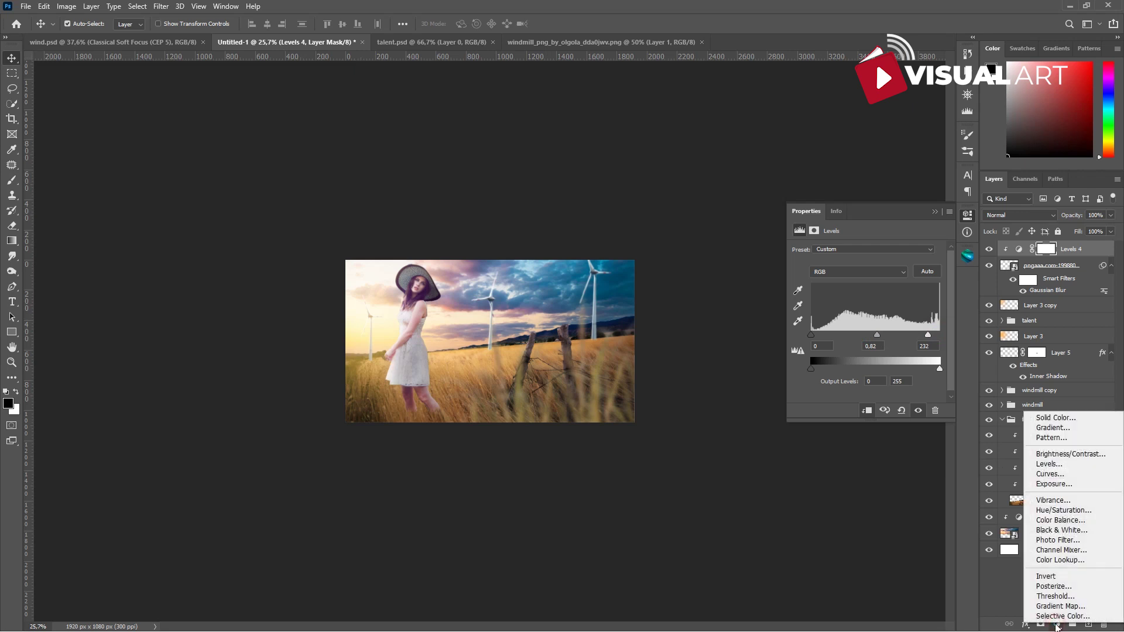
left_click(1063, 513)
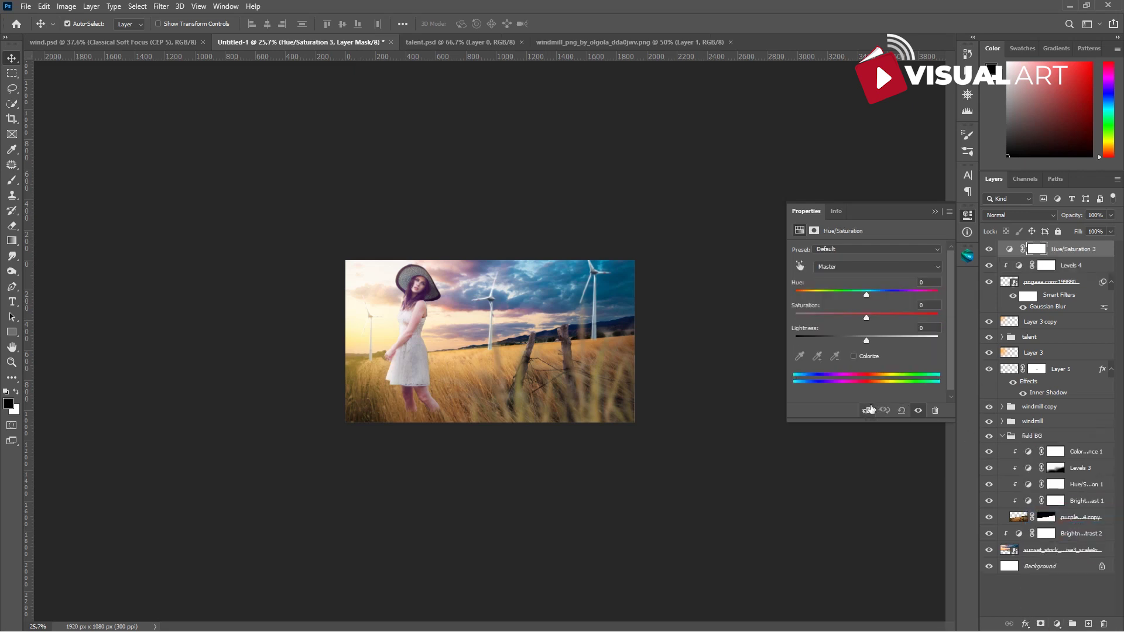
left_click_drag(867, 297, 863, 298)
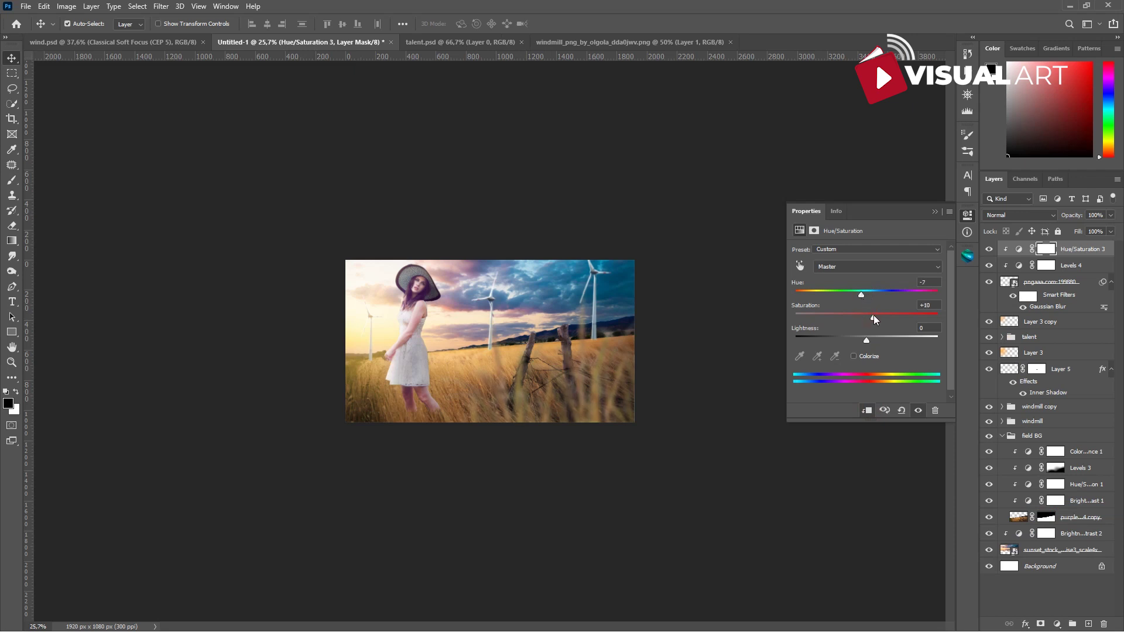
left_click(935, 213)
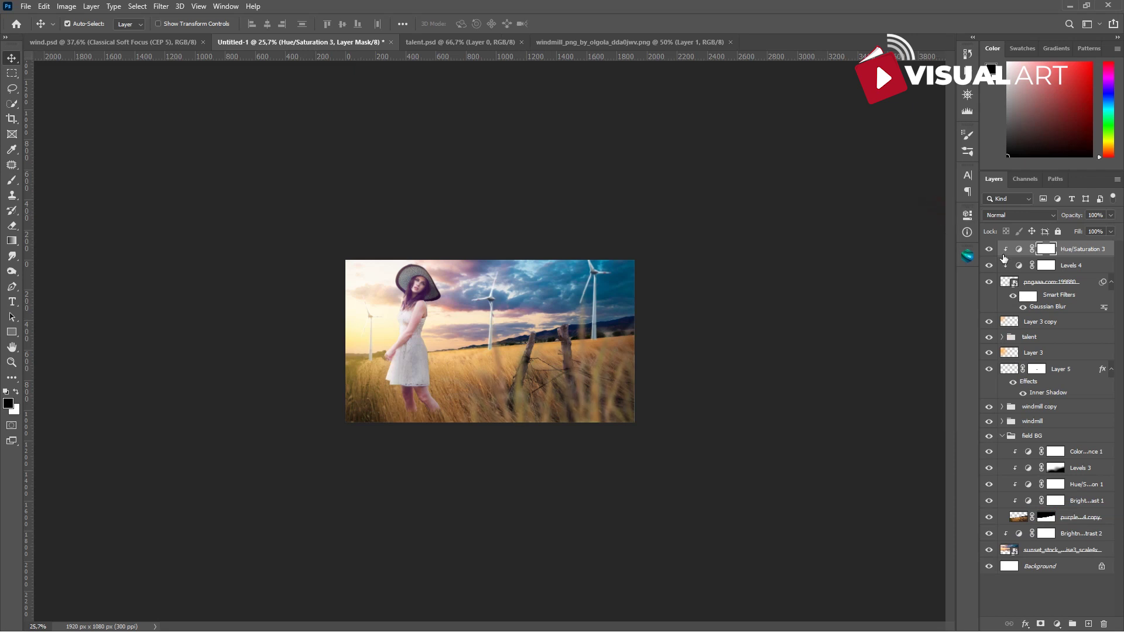
Step: Group the grass layer with its Levels and Hue/Saturation adjustments and name the group grass
left_click(1061, 284, "shift")
key("ctrl+g")
double_click(1032, 247)
type("or")
type("ass")
key("Return")
Step: Duplicate the grass group, flip the copy horizontally, and move it to the lower-left foreground around the woman
key("ctrl+j")
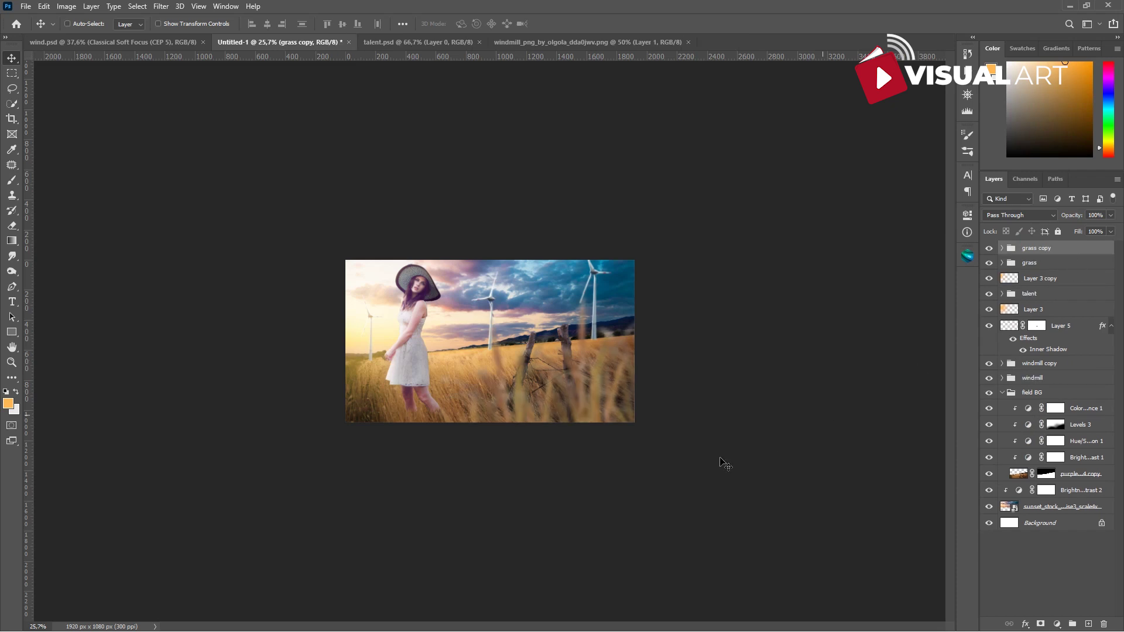
key("ctrl+t")
left_click(571, 246)
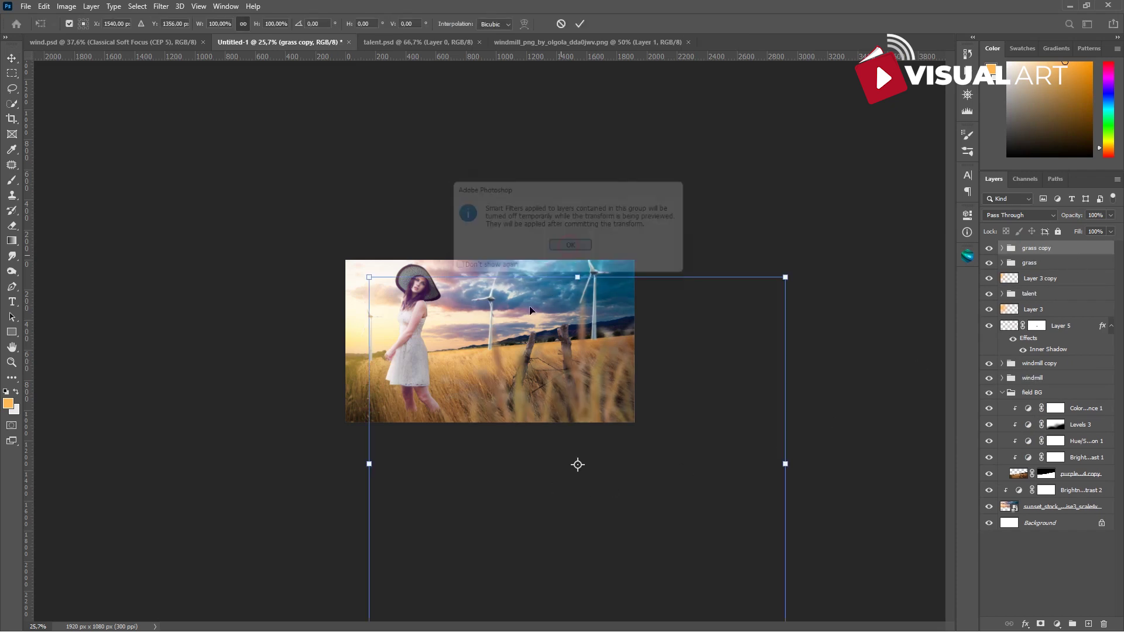
right_click(515, 346)
left_click(571, 544)
left_click_drag(562, 404, 356, 404)
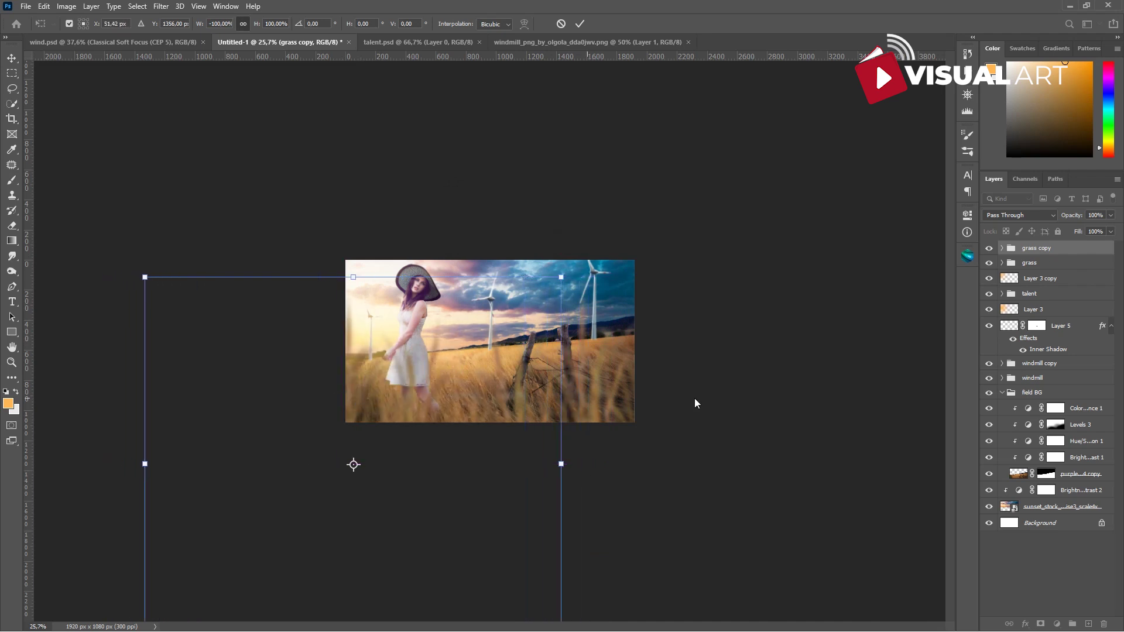
left_click_drag(426, 409, 371, 408)
key("Return")
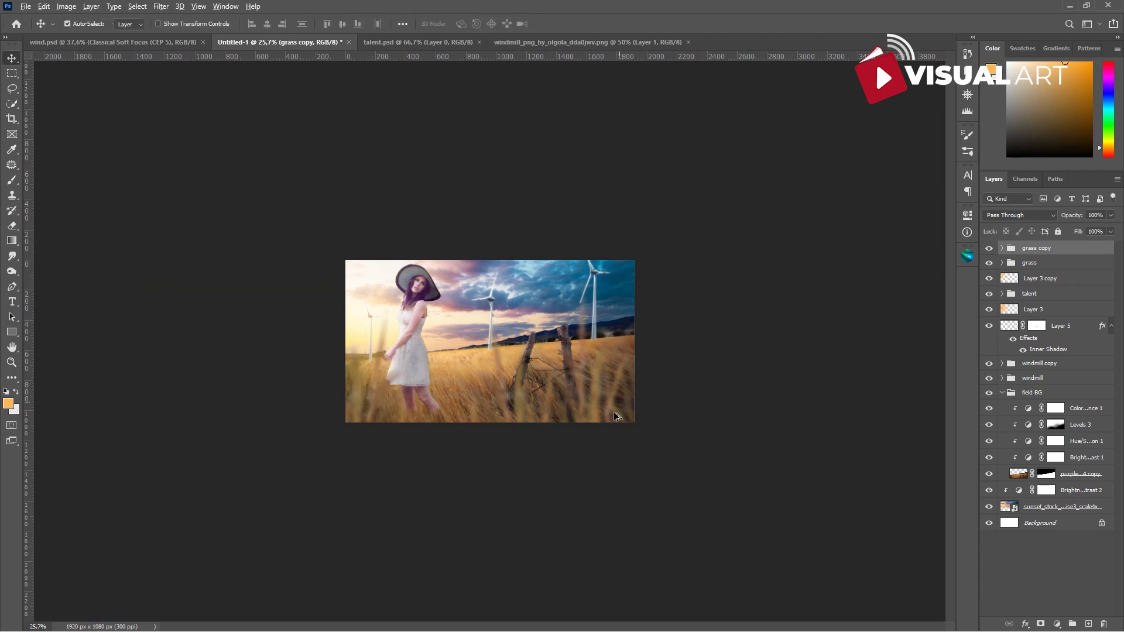
Step: Place the glitter_10 image from File Explorer into the composition above the grass copy group
scroll(612, 424, "up", 1)
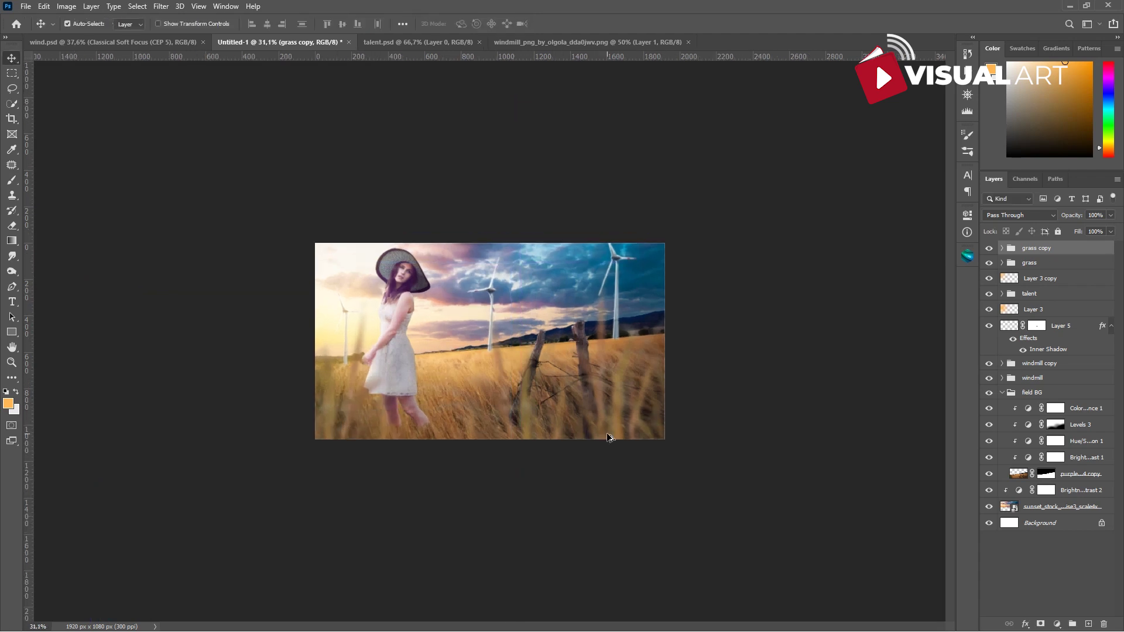
scroll(607, 438, "up", 1)
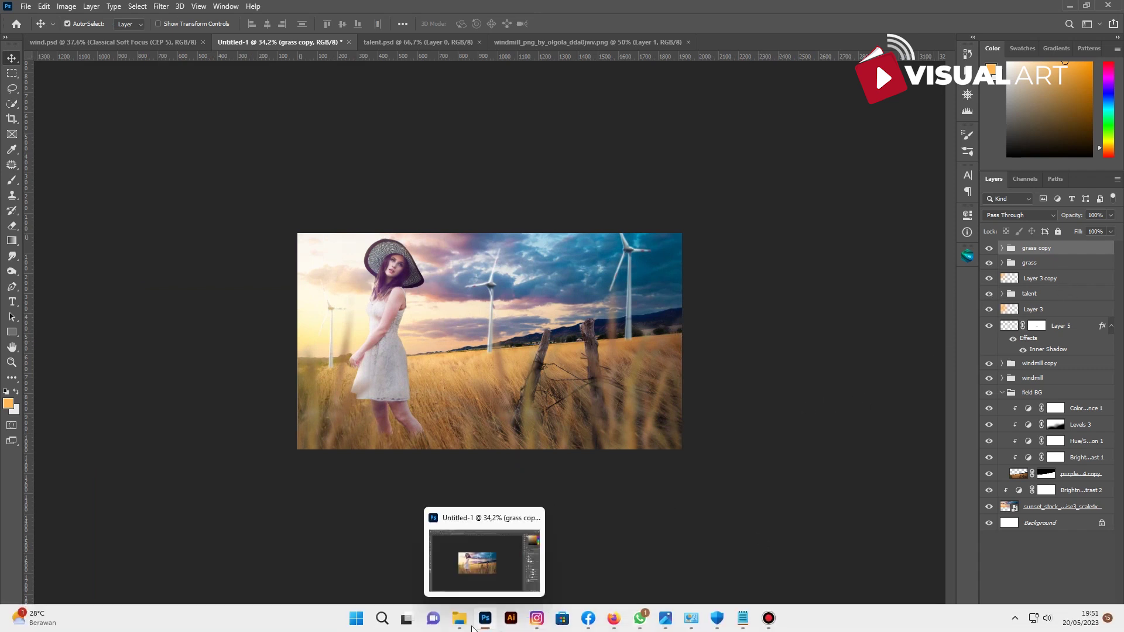
mouse_move(465, 626)
left_click(383, 577)
left_click_drag(789, 346, 306, 379)
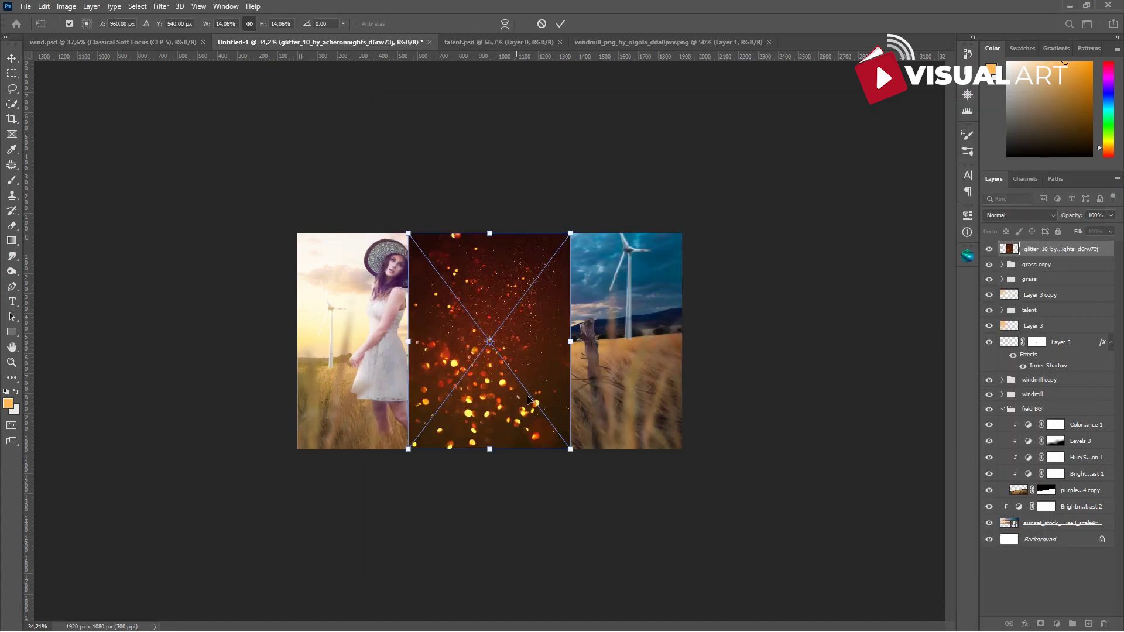
Step: Enlarge the glitter image to about 38.3%, flip it horizontally, and position it to cover the whole composition
left_click_drag(564, 448, 763, 586)
left_click_drag(616, 447, 524, 292)
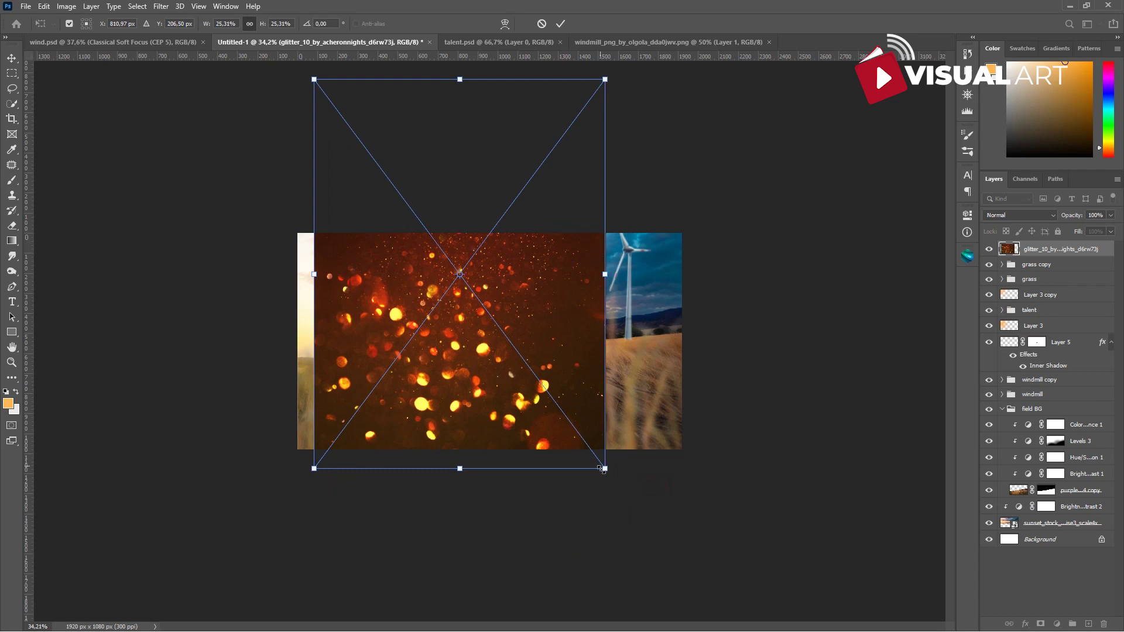
right_click(552, 389)
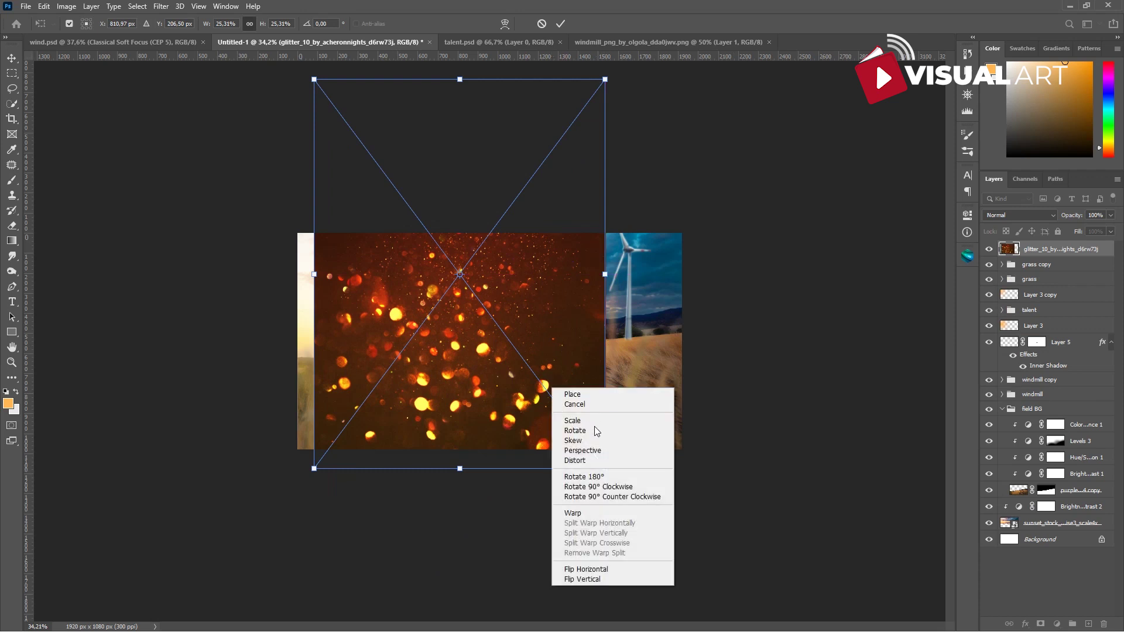
left_click(586, 568)
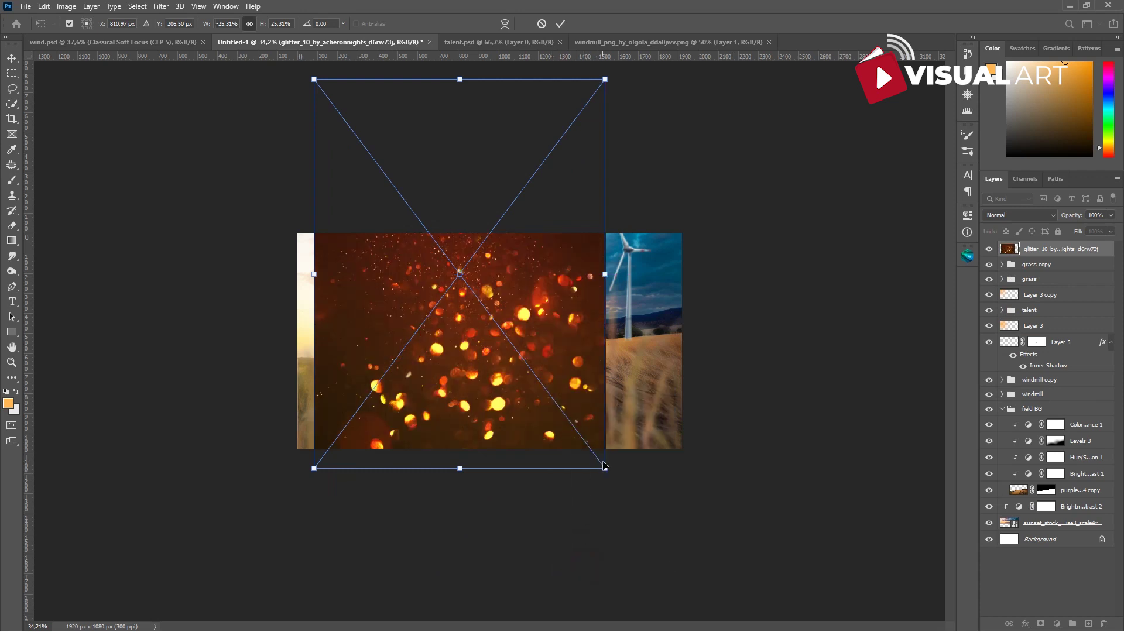
left_click_drag(604, 469, 773, 582)
left_click_drag(684, 507, 616, 304)
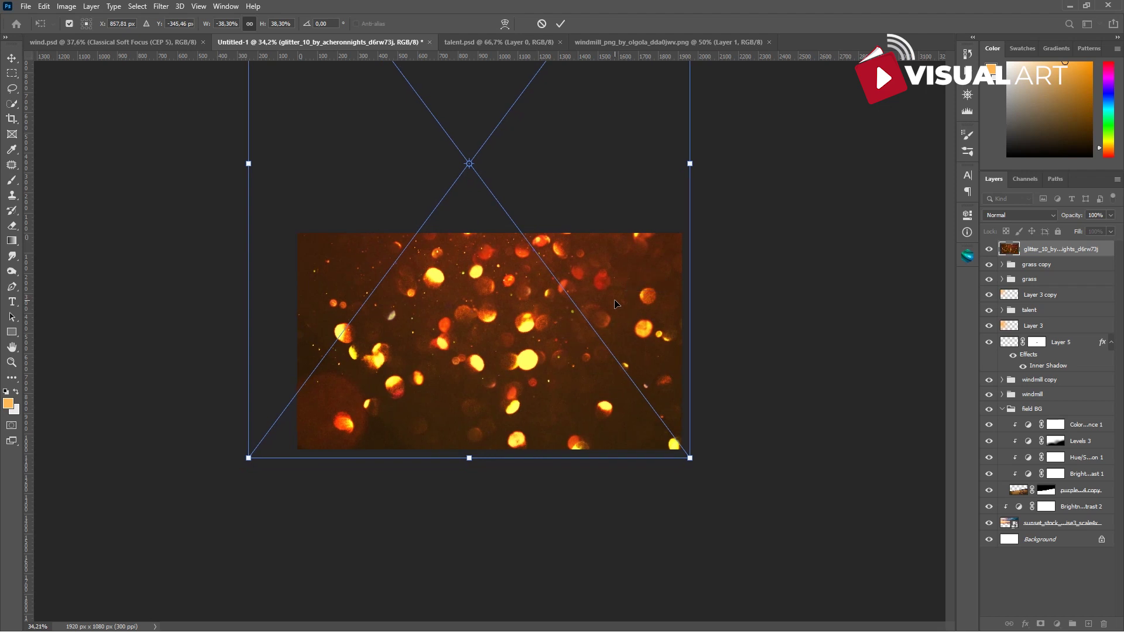
key("Return")
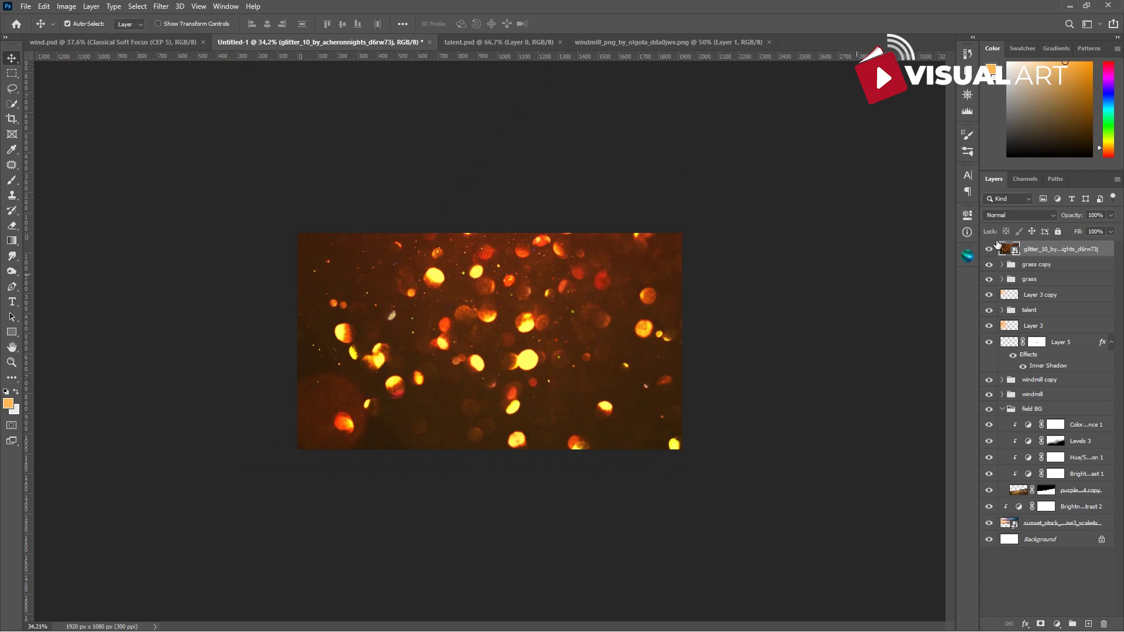
Step: Set the glitter layer to Screen and mask it with a large black brush at 34% opacity, keeping particles only along the lower foreground
left_click(1025, 217)
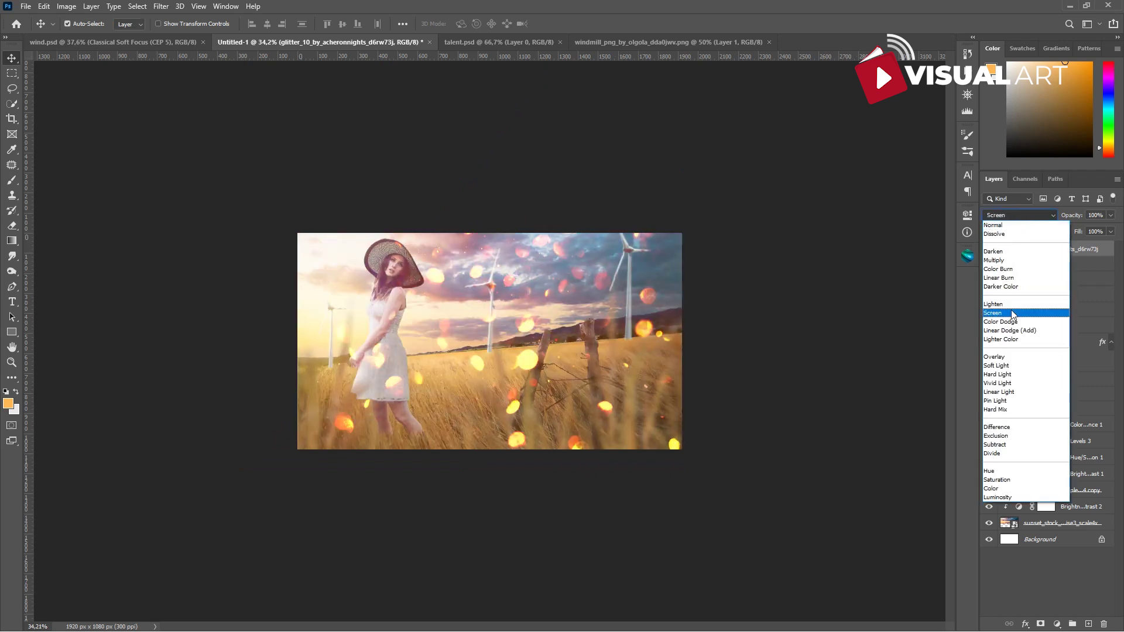
left_click(1013, 314)
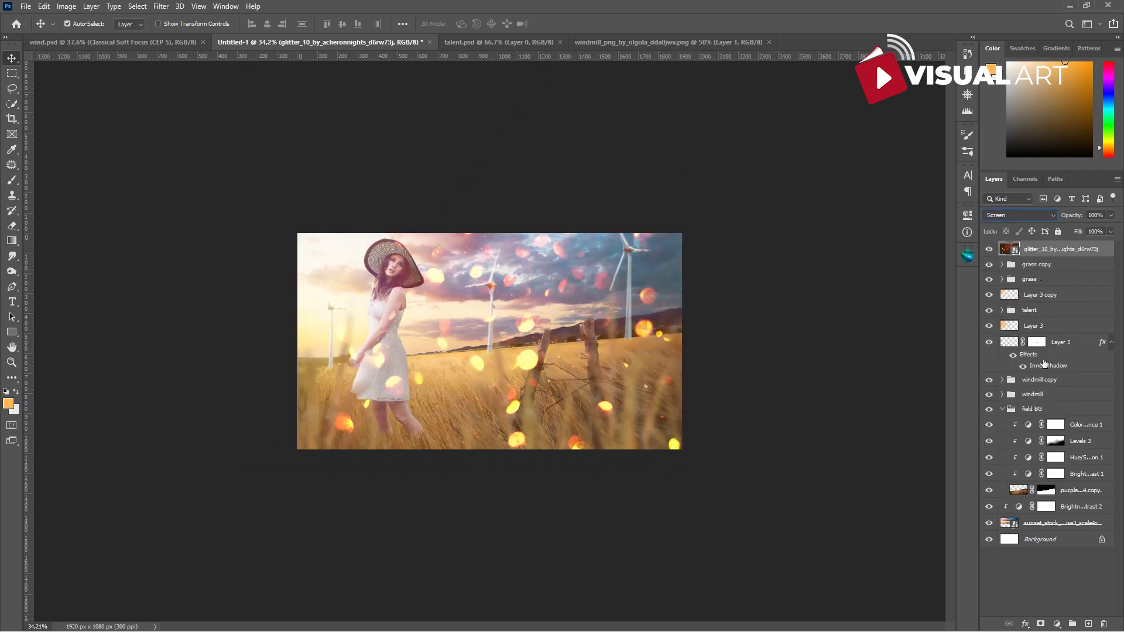
left_click(1042, 623)
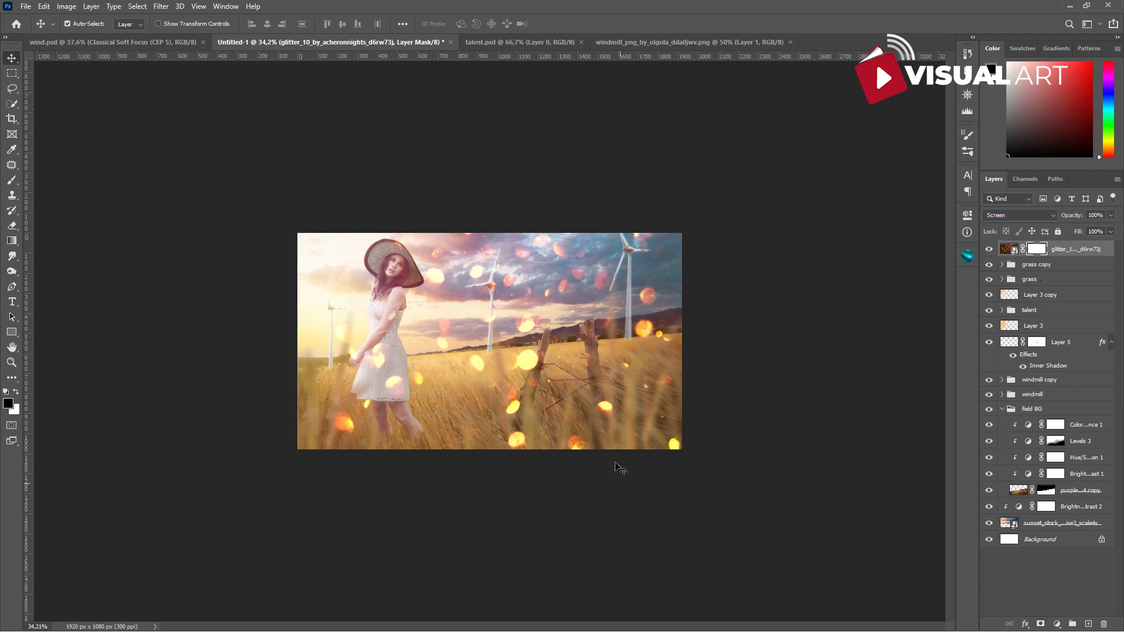
key("b")
mouse_move(657, 271)
left_mouse_down()
mouse_move(436, 248)
mouse_move(387, 250)
mouse_move(612, 245)
mouse_move(447, 245)
mouse_move(212, 273)
mouse_move(397, 248)
mouse_move(352, 259)
mouse_move(259, 322)
mouse_move(383, 320)
mouse_move(395, 331)
mouse_move(388, 348)
mouse_move(405, 352)
mouse_move(696, 309)
mouse_move(684, 300)
mouse_move(509, 342)
mouse_move(498, 327)
mouse_move(415, 322)
mouse_move(340, 283)
left_mouse_up()
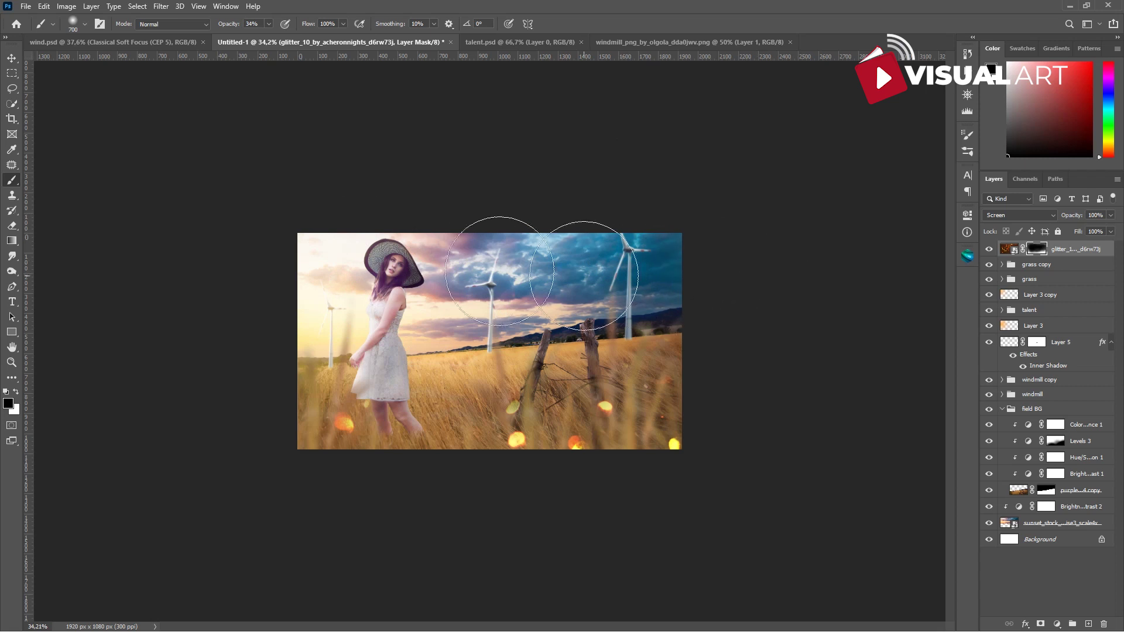
Step: Stamp all visible layers into a new merged layer above the glitter layer
left_click(12, 58)
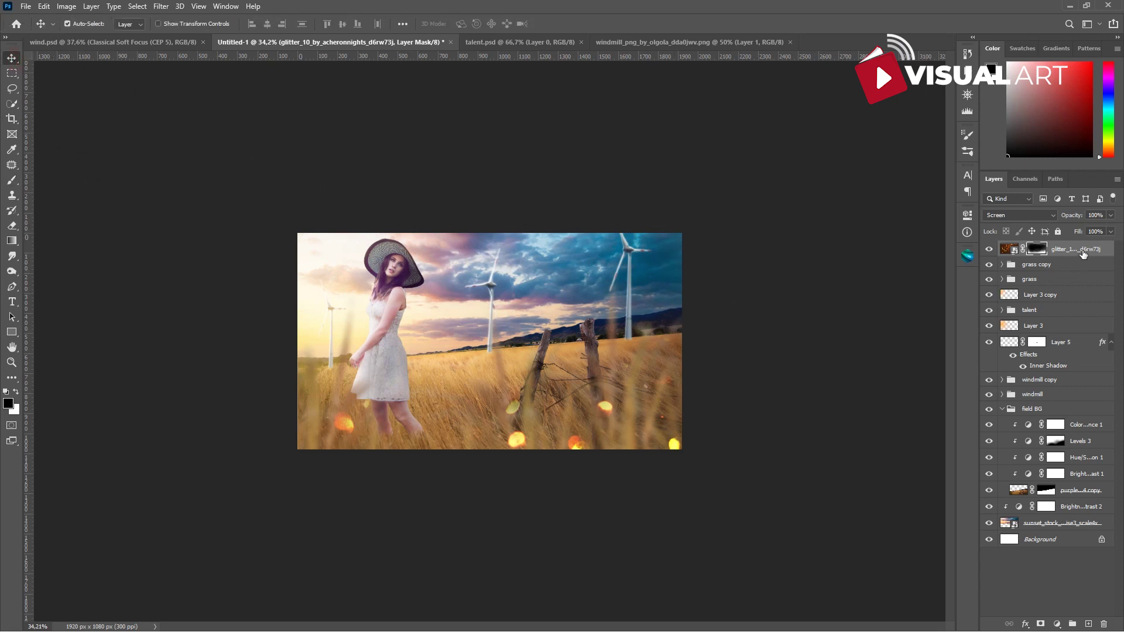
left_click(1008, 252)
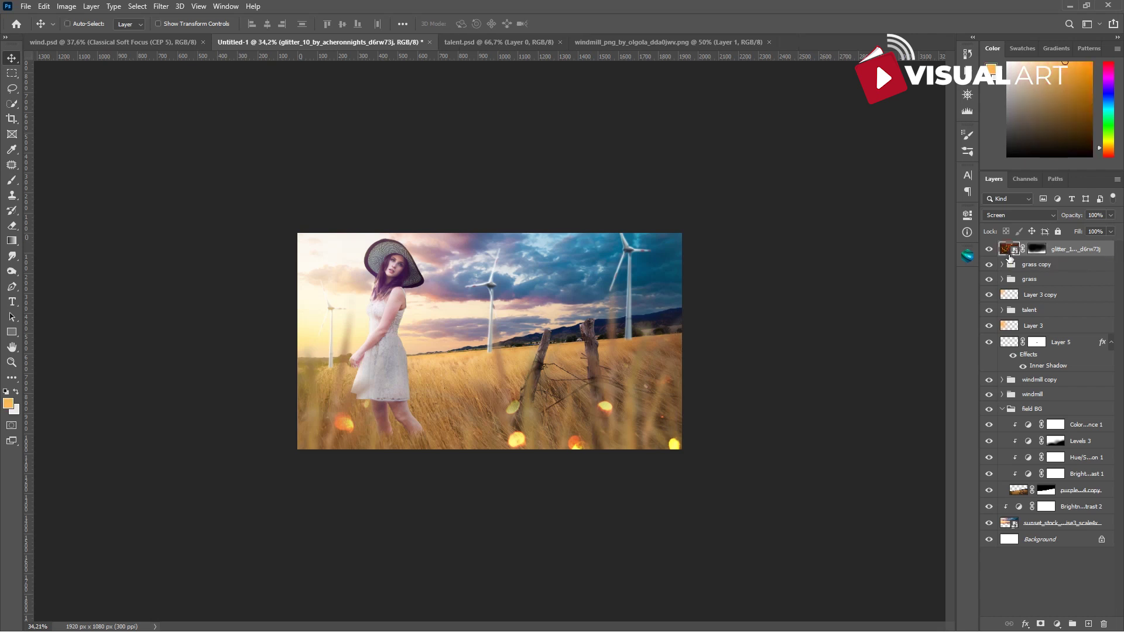
key("ctrl+shift+alt+e")
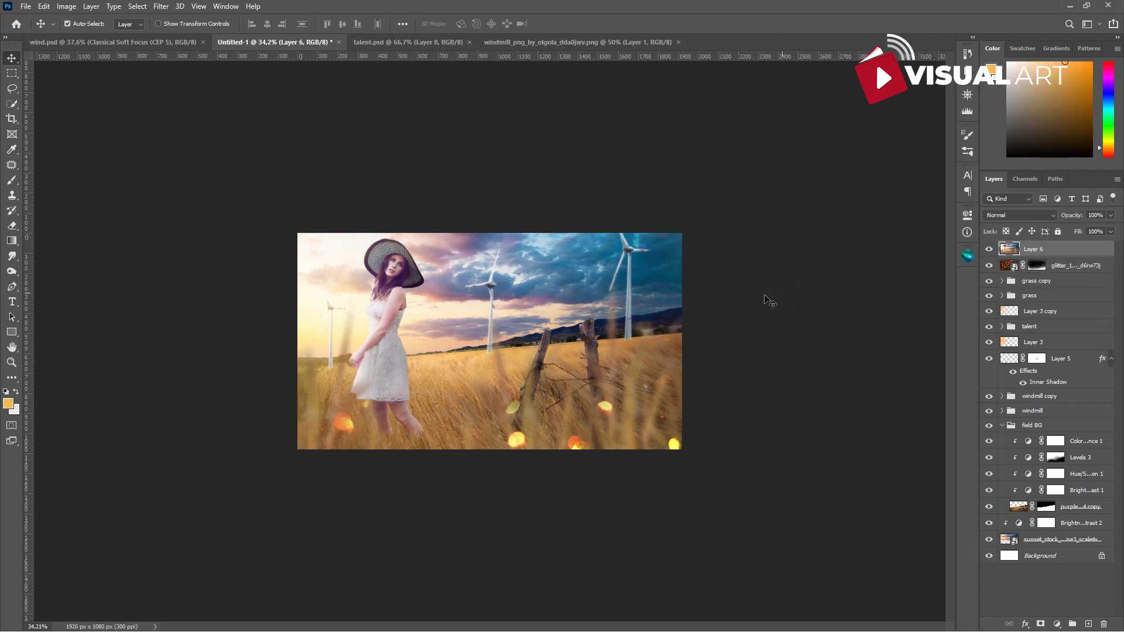
Step: Apply Color Efex Pro 5's Classical Soft Focus filter to the merged layer with strength 38% and brightness about -83%
left_click(161, 7)
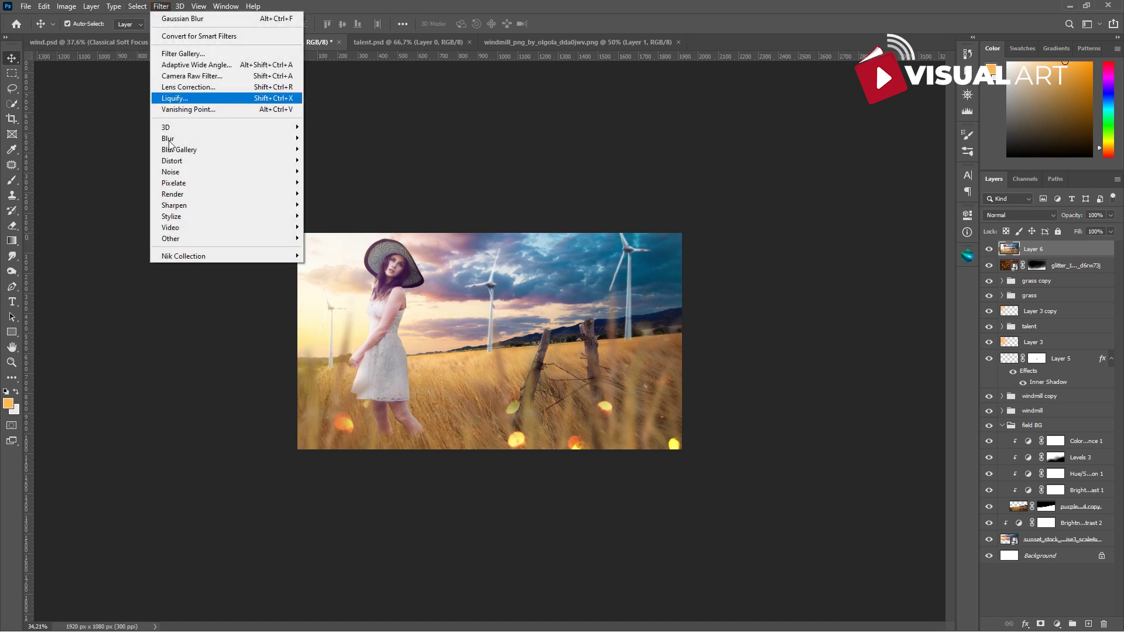
mouse_move(234, 256)
left_click(338, 267)
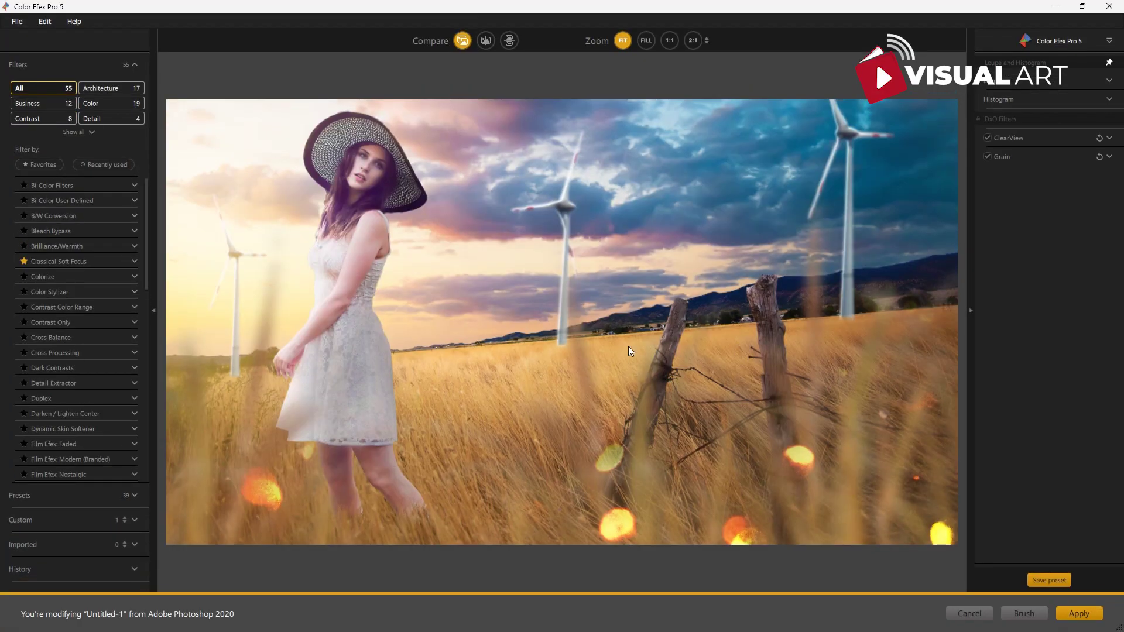
left_click(61, 264)
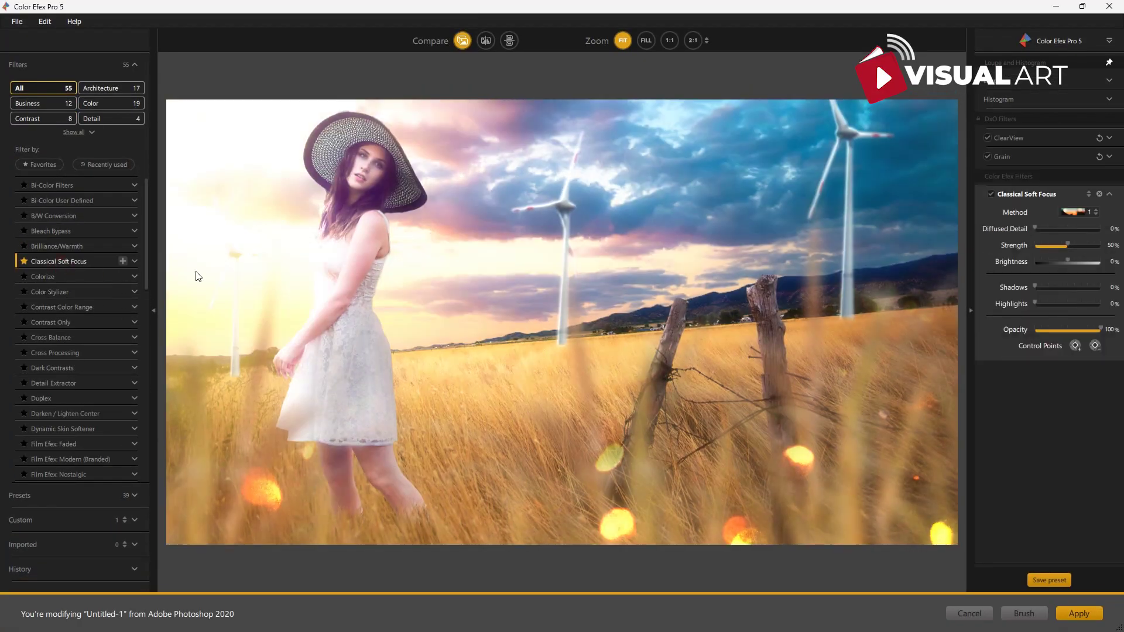
left_click_drag(1067, 247, 1050, 262)
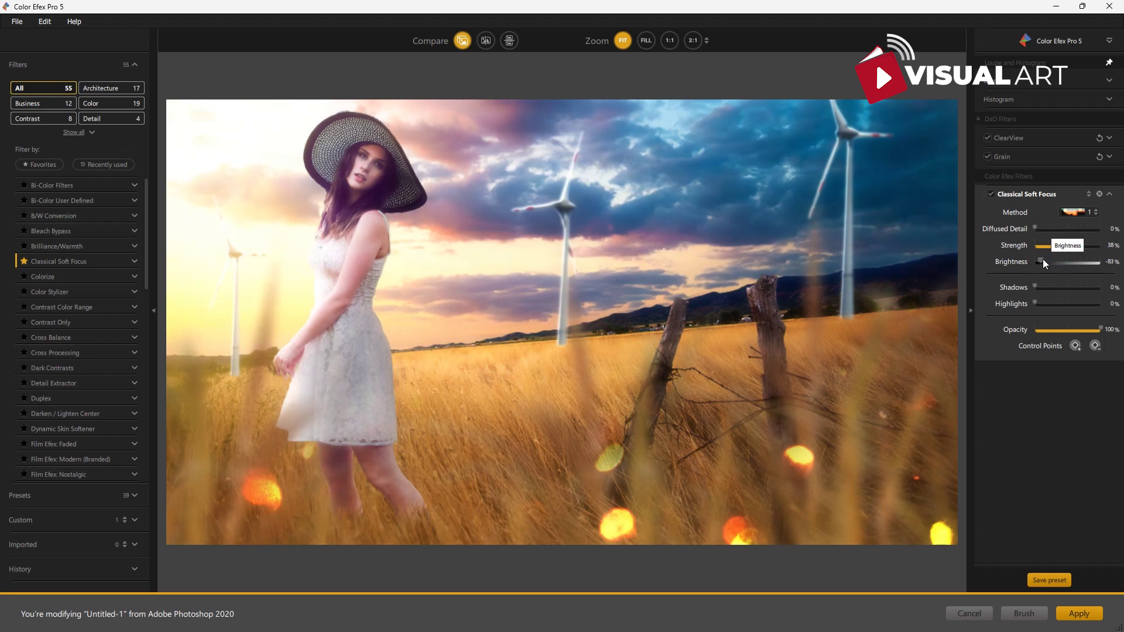
left_click(1075, 613)
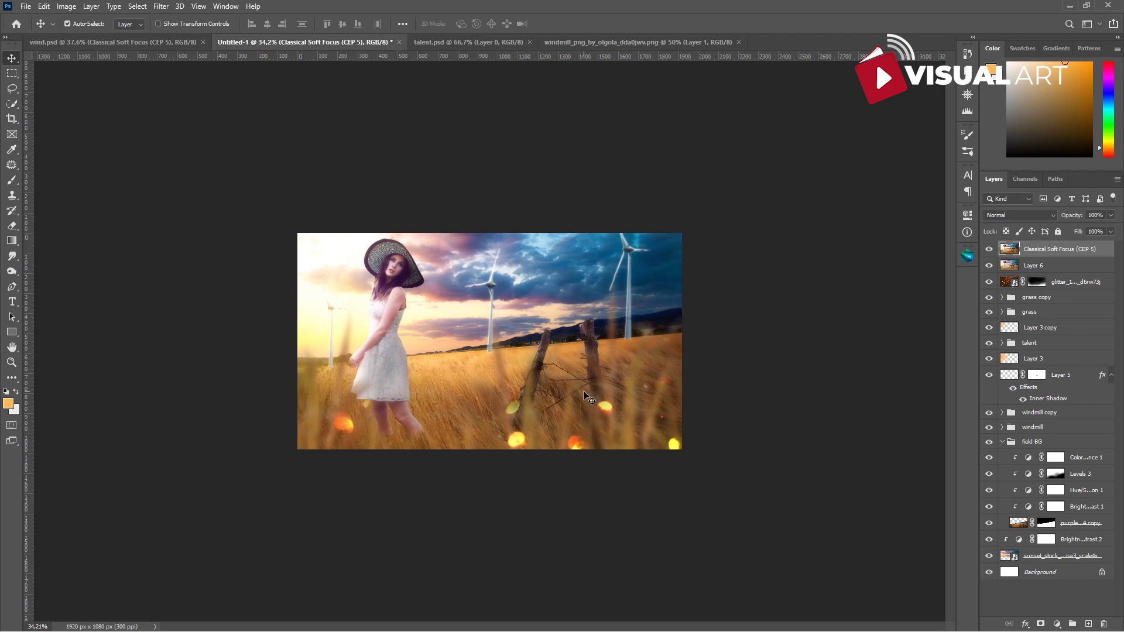
scroll(598, 410, "up", 3)
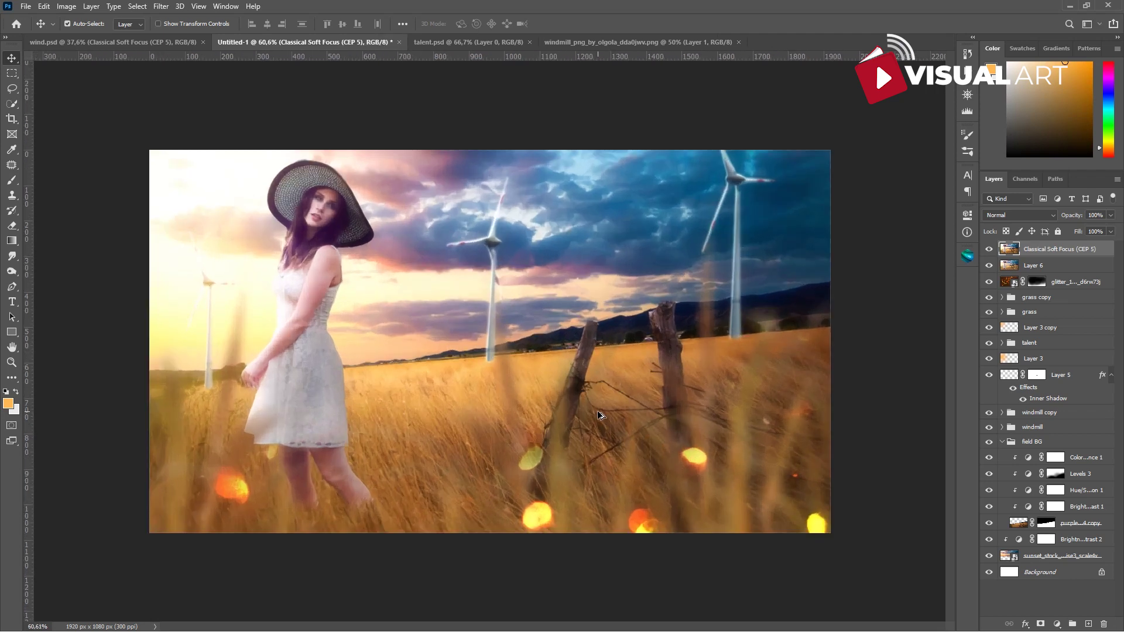
scroll(597, 415, "up", 1)
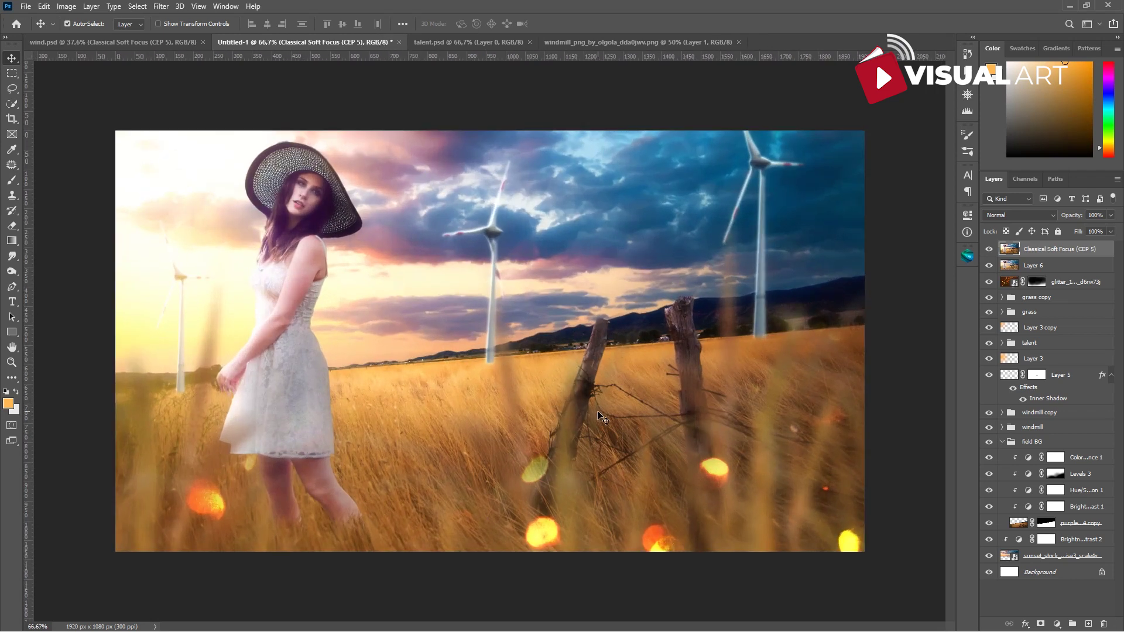